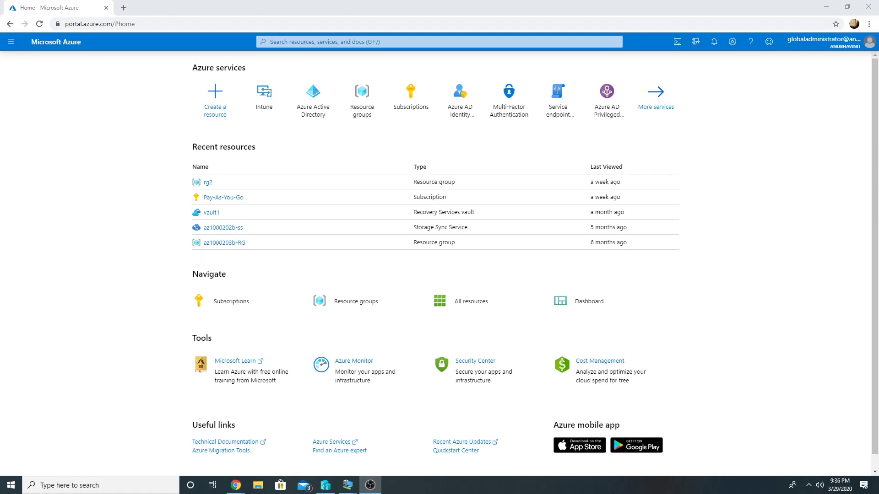
- Bring the AAD-0132 VM window forward and close its Local Disk (C:) window
{"action": "key", "text": "alt+Tab"}
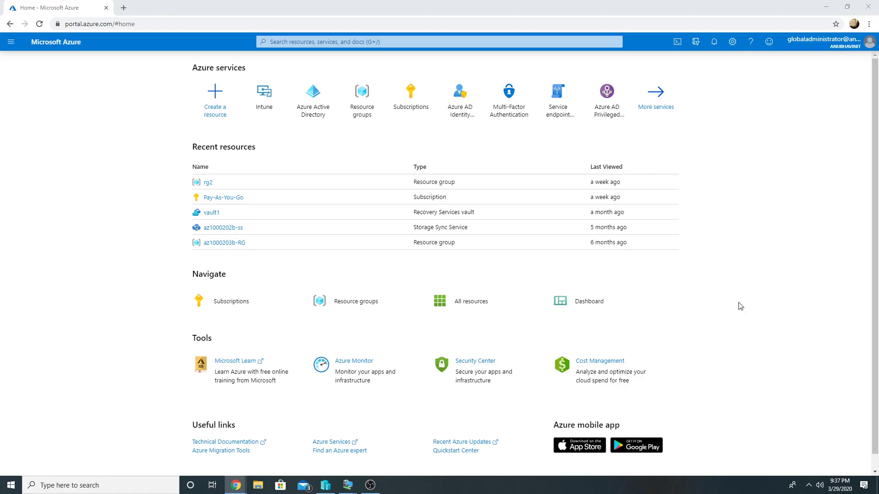
{"action": "mouse_move", "coordinate": [346, 476]}
{"action": "left_click", "coordinate": [397, 453]}
{"action": "left_click", "coordinate": [712, 130]}
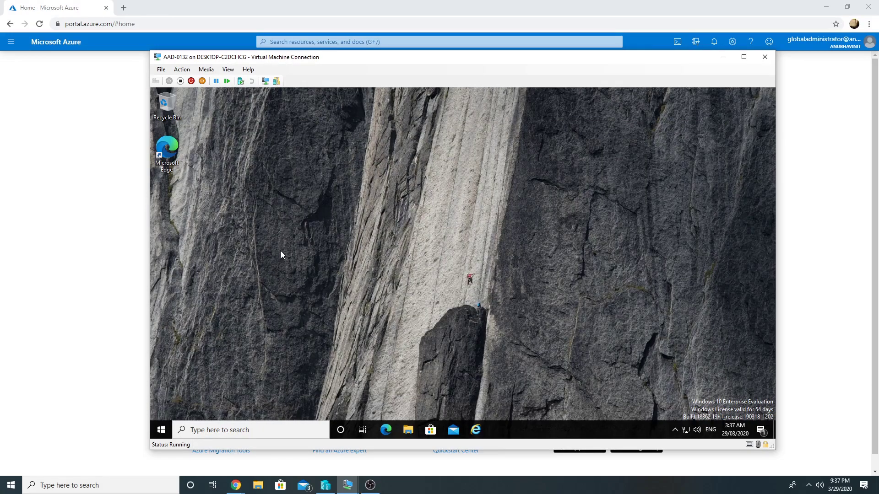
{"action": "left_click", "coordinate": [407, 430]}
{"action": "left_click", "coordinate": [341, 154]}
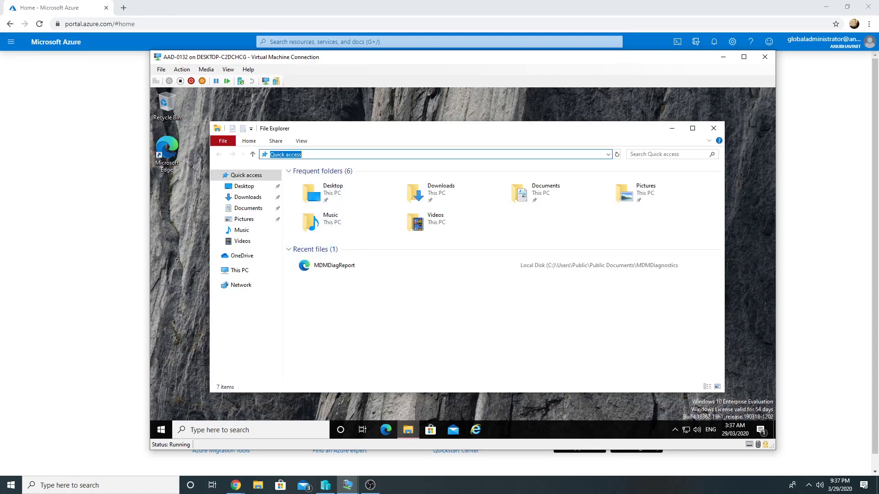
{"action": "type", "text": "\\dc\\c$"}
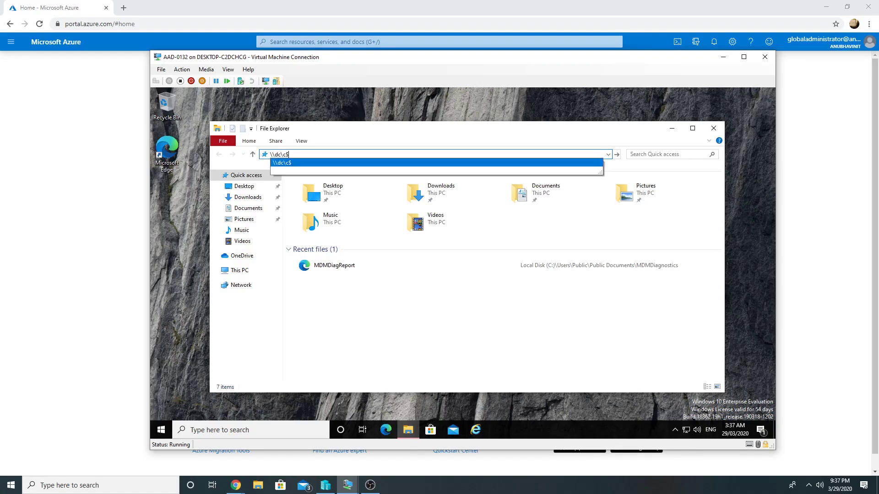
{"action": "key", "text": "Return"}
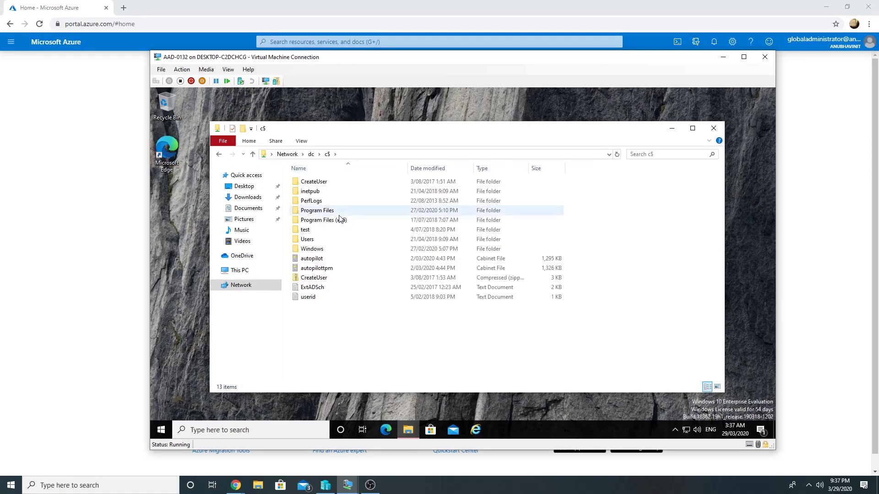
{"action": "double_click", "coordinate": [313, 233]}
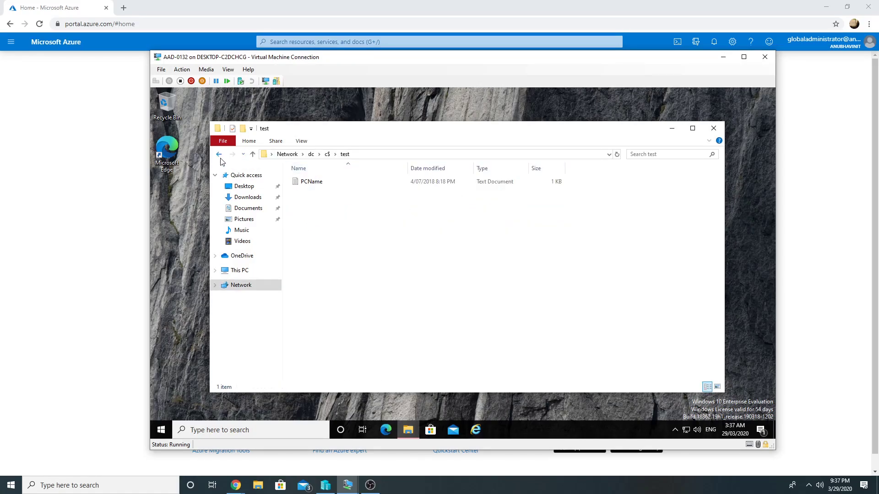
{"action": "key", "text": "alt+Left"}
{"action": "left_click", "coordinate": [713, 128]}
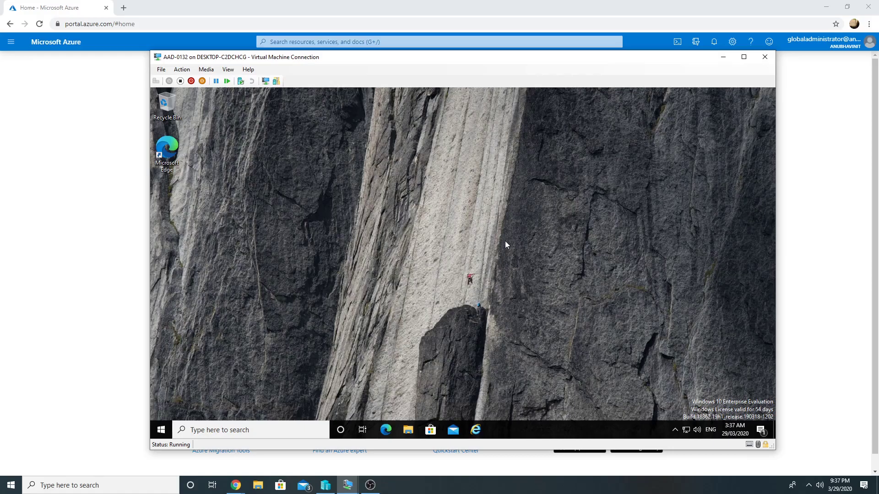
- Check the windows hello profile's Hello Testing assignment in Intune, then go to Azure Active Directory
{"action": "left_click", "coordinate": [723, 57]}
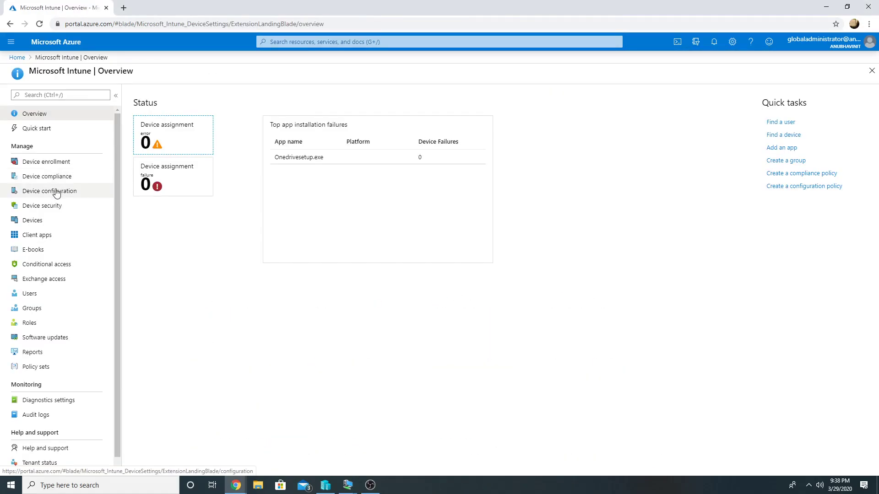
{"action": "left_click", "coordinate": [57, 192]}
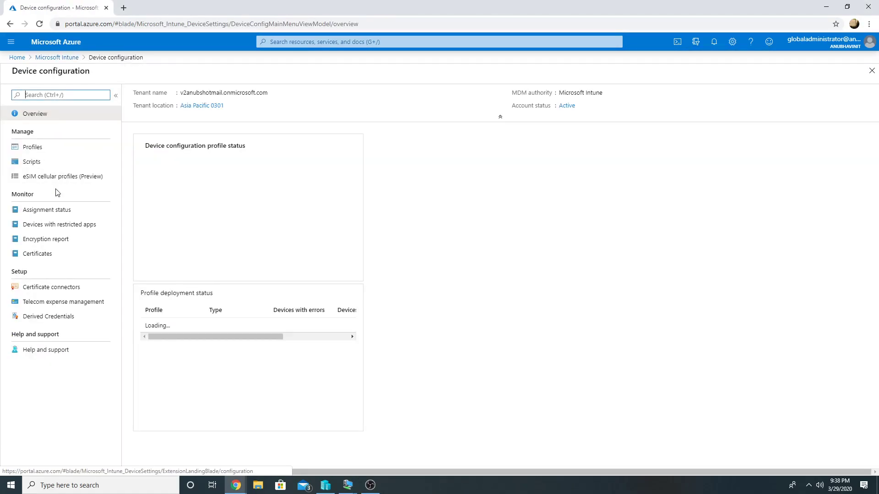
{"action": "left_click", "coordinate": [33, 145]}
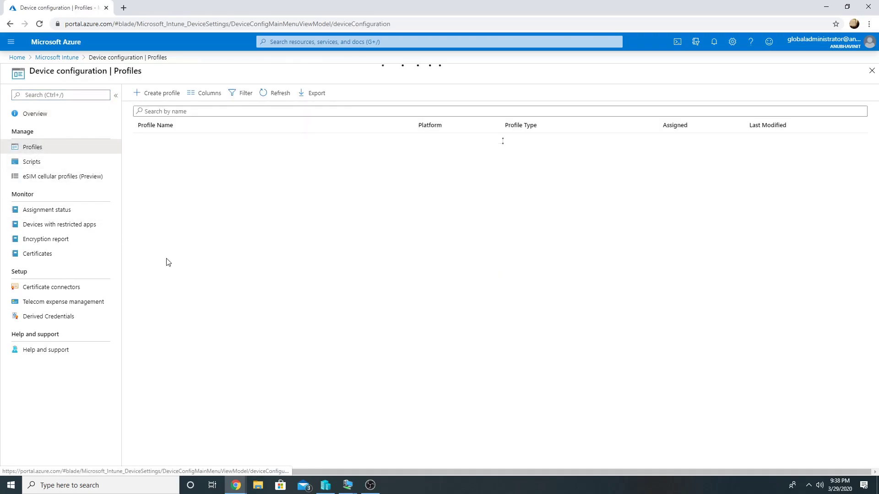
{"action": "left_click", "coordinate": [161, 289]}
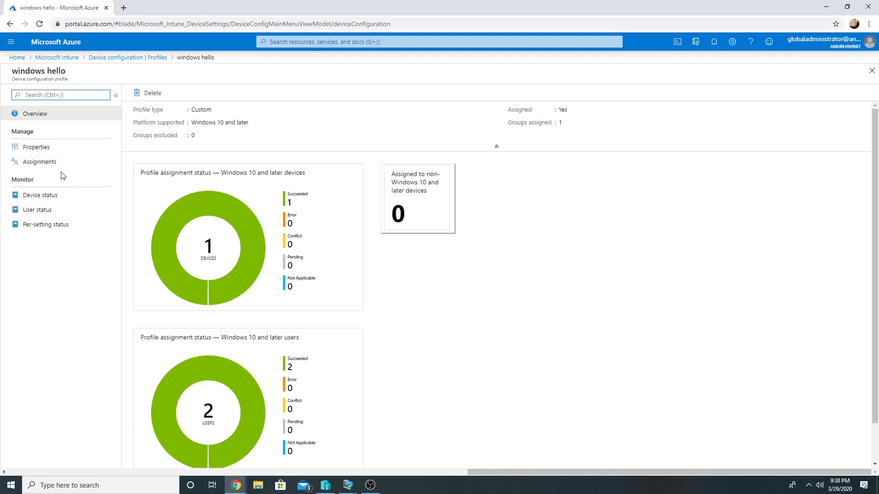
{"action": "left_click", "coordinate": [59, 166]}
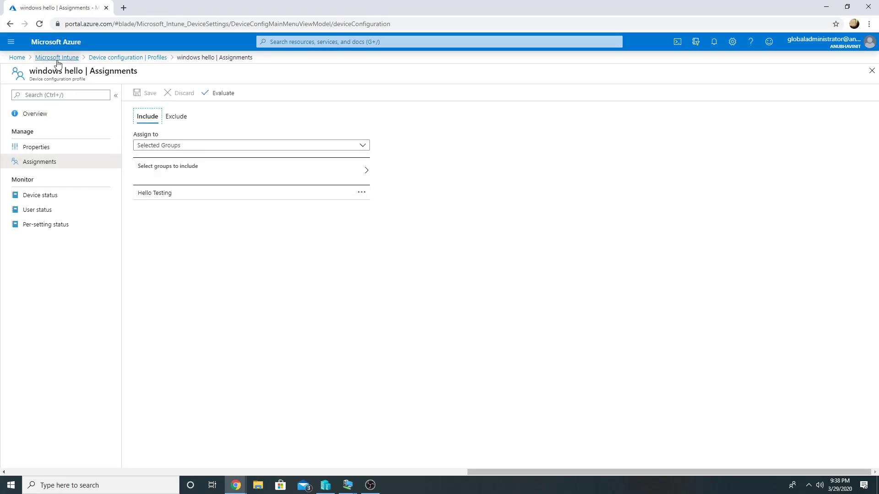
{"action": "left_click", "coordinate": [17, 58]}
{"action": "left_click", "coordinate": [302, 111]}
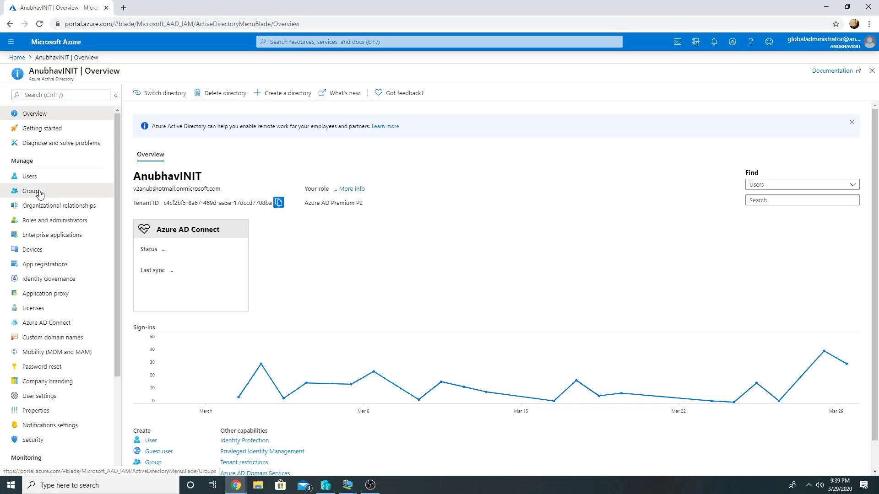
- Search groups for 'hello' and open the Hello Testing group's member list
{"action": "left_click", "coordinate": [39, 194]}
{"action": "left_click", "coordinate": [251, 131]}
{"action": "type", "text": "hello"}
{"action": "left_click", "coordinate": [194, 169]}
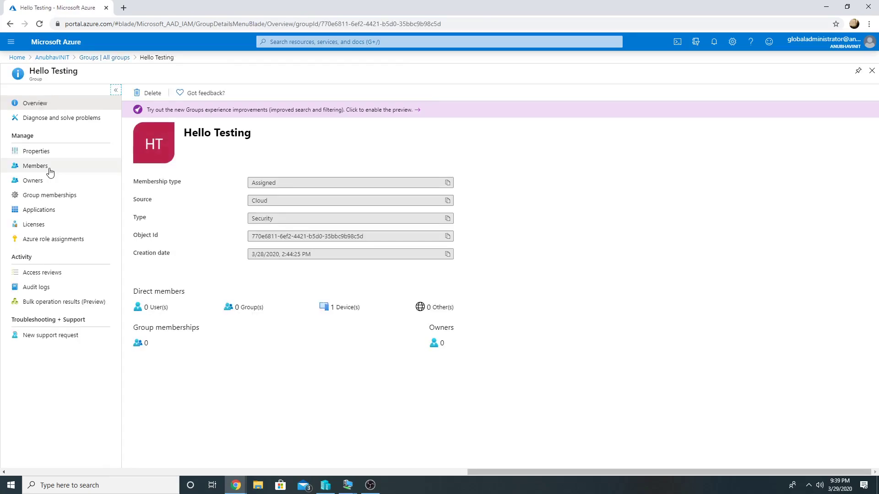
{"action": "left_click", "coordinate": [41, 166]}
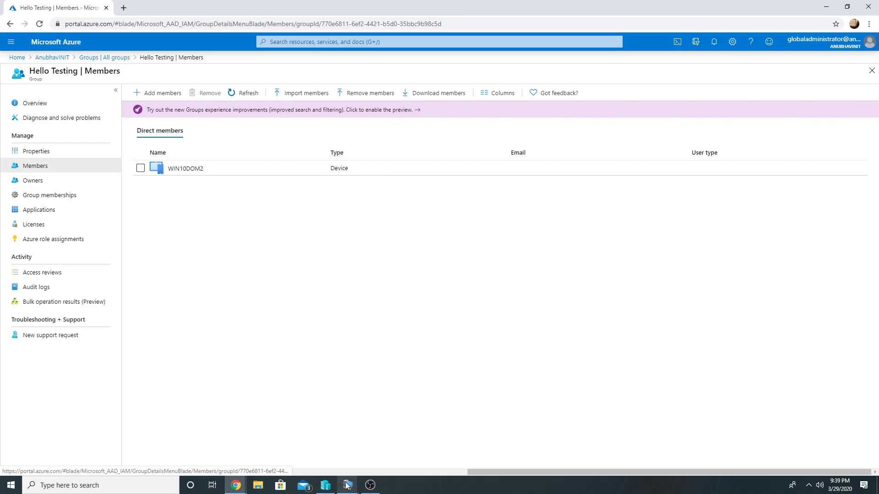
- Glance at the AAD-0132 VM, then view the WIN10DOM2 member device's details
{"action": "mouse_move", "coordinate": [352, 487]}
{"action": "left_click", "coordinate": [385, 450]}
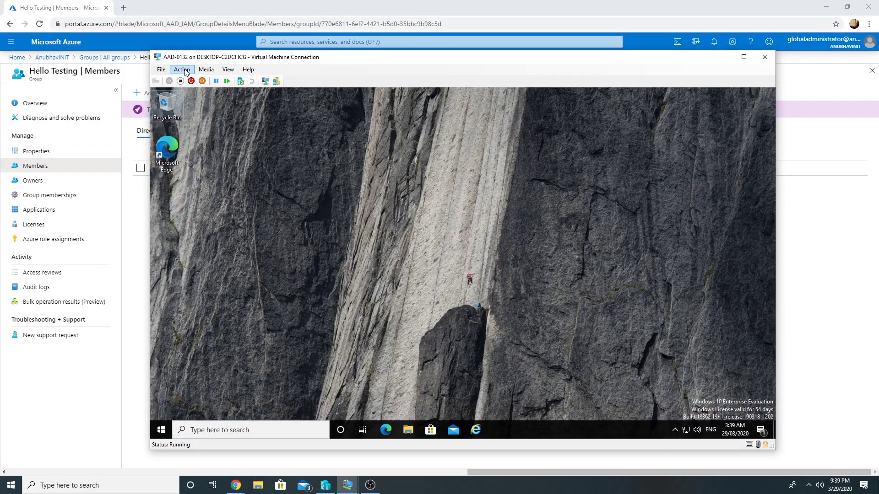
{"action": "left_click", "coordinate": [723, 57]}
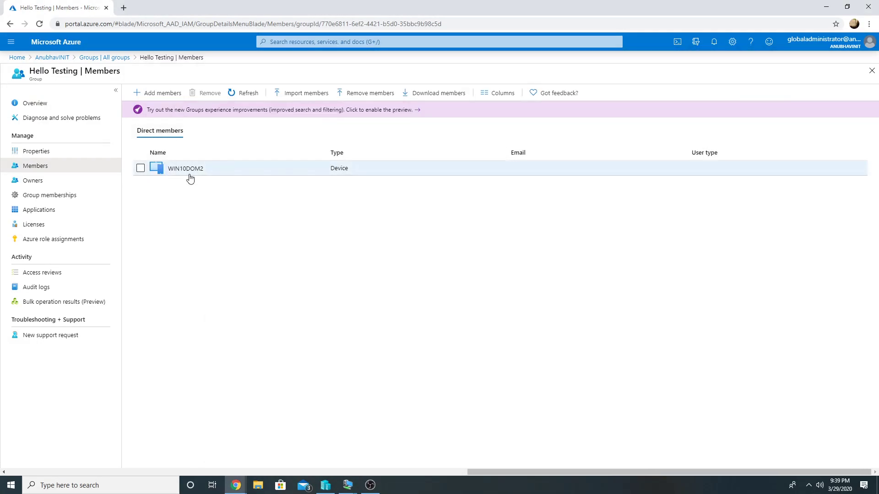
{"action": "left_click", "coordinate": [185, 168]}
- Add the AAD-0132 device, found by searching 'aad-01', to Hello Testing
{"action": "left_click", "coordinate": [173, 95]}
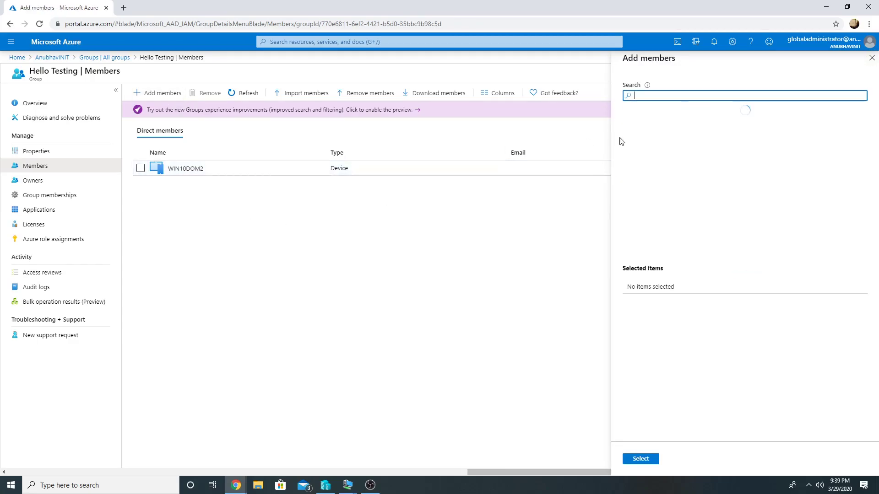
{"action": "type", "text": "aad-01"}
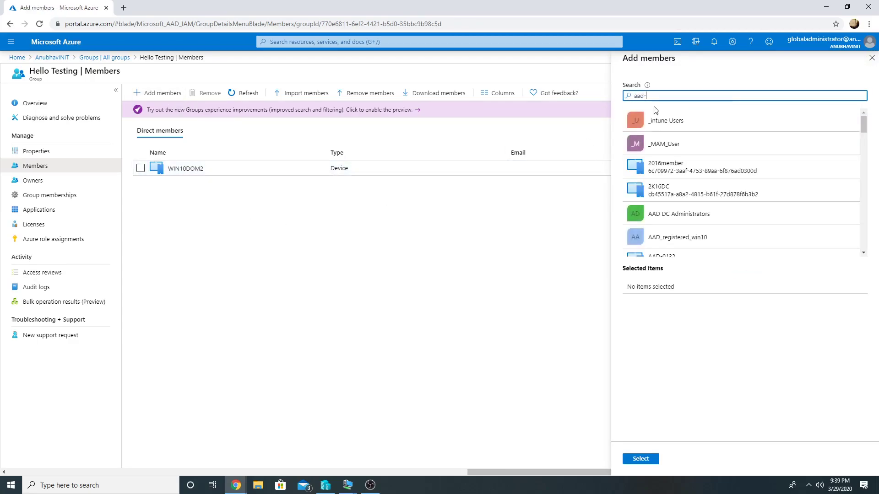
{"action": "left_click", "coordinate": [665, 123]}
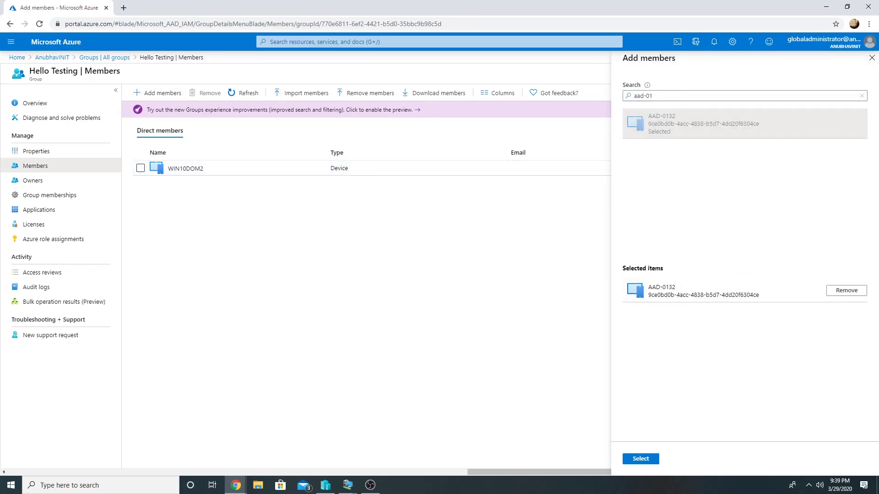
{"action": "left_click", "coordinate": [641, 459]}
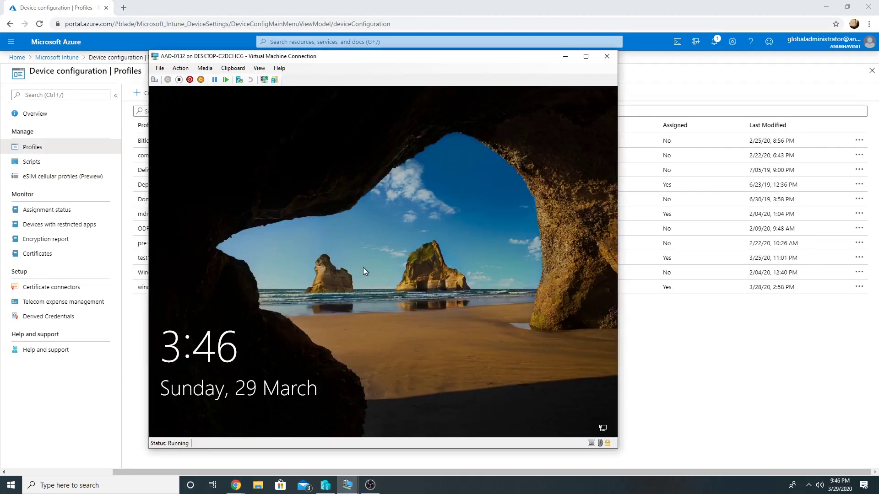
- Sign in to the VM from the lock screen with the account password
{"action": "left_click", "coordinate": [394, 290]}
{"action": "type", "text": "••••••••"}
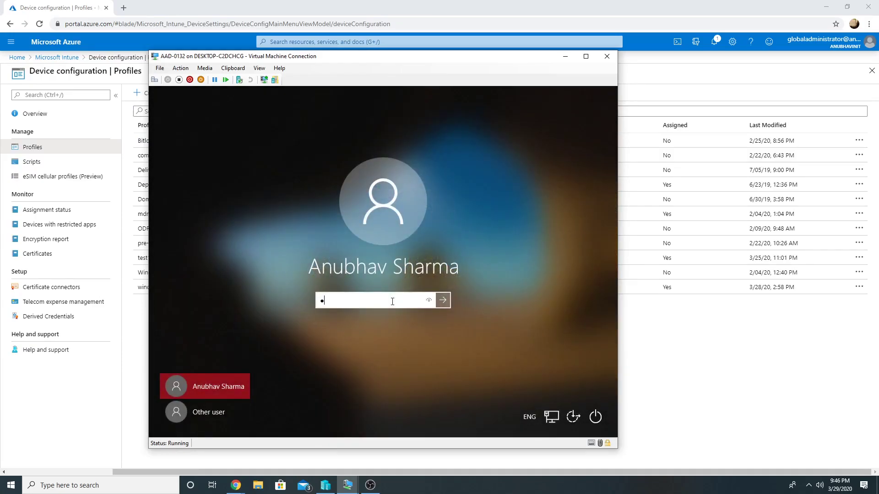
{"action": "type", "text": "••••"}
{"action": "key", "text": "Return"}
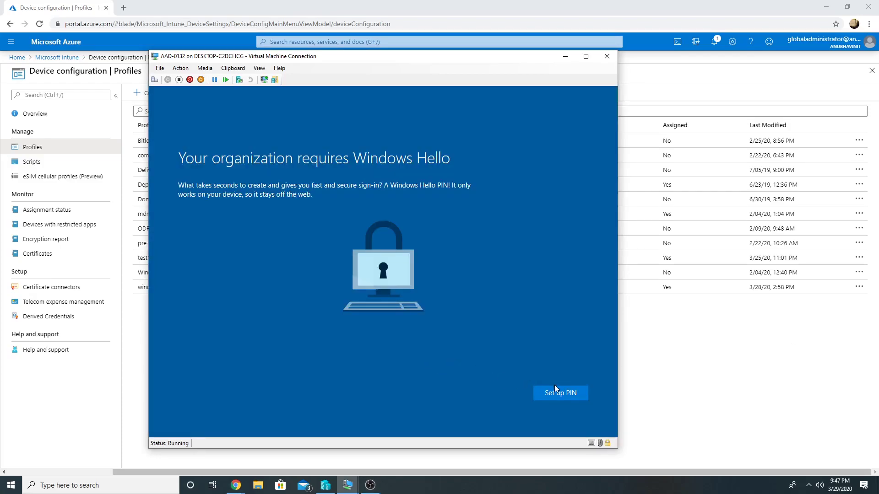
- Verify the account, create a new Windows Hello PIN, and finish setup
{"action": "left_click", "coordinate": [555, 390]}
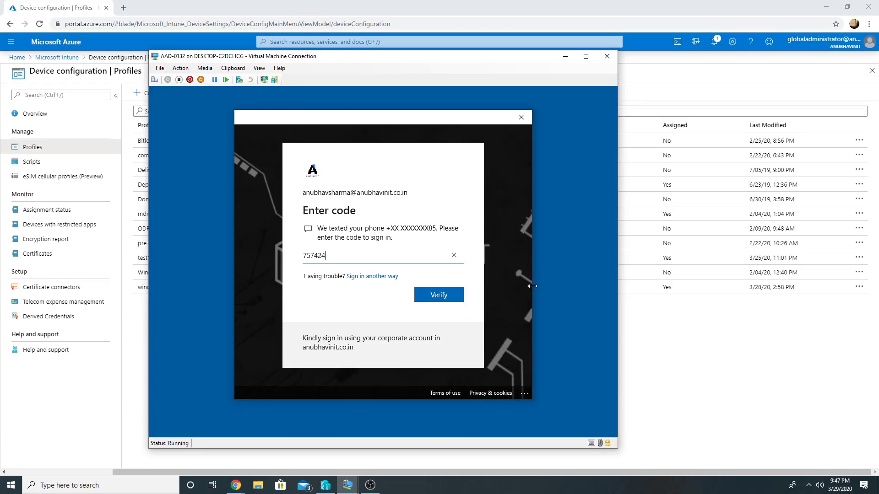
{"action": "left_click", "coordinate": [431, 297]}
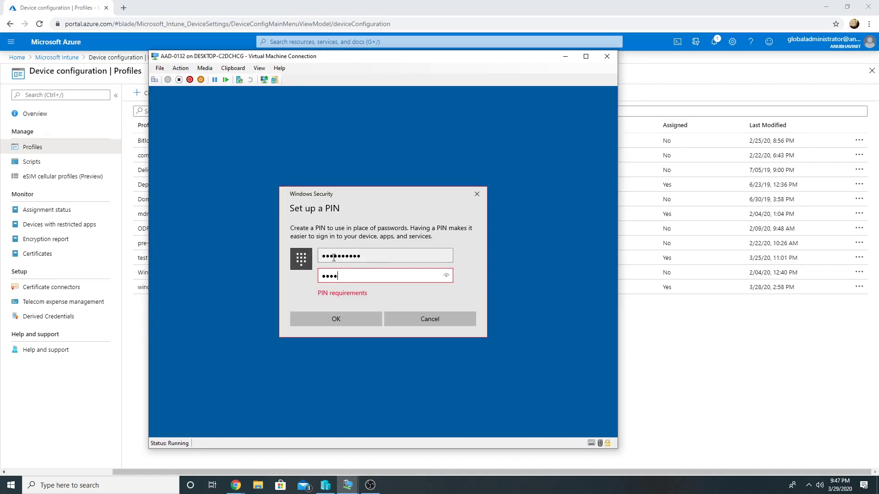
{"action": "key", "text": "Return"}
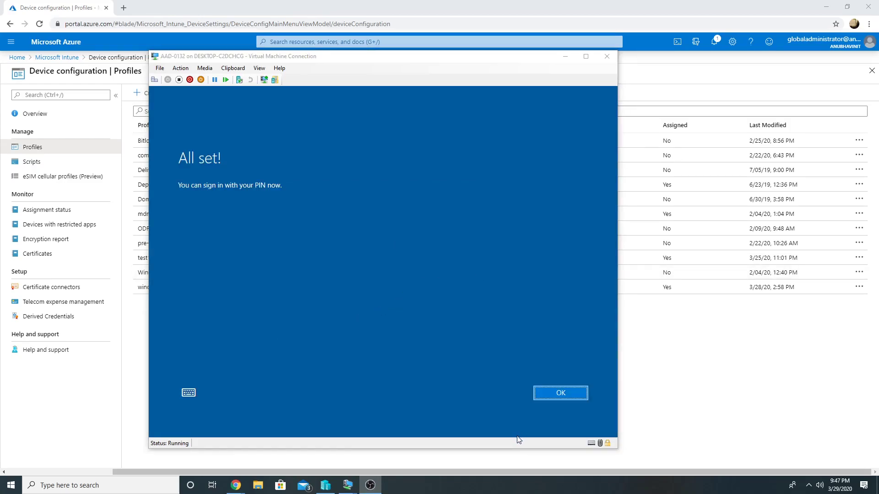
{"action": "left_click", "coordinate": [554, 392]}
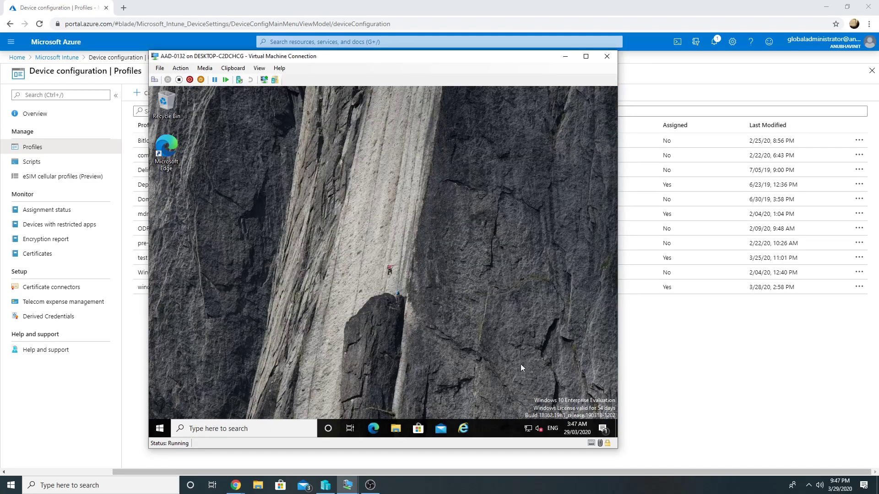
- Open File Explorer in the VM and navigate to the \\dc\c$ share
{"action": "left_click", "coordinate": [395, 429]}
{"action": "left_click", "coordinate": [300, 155]}
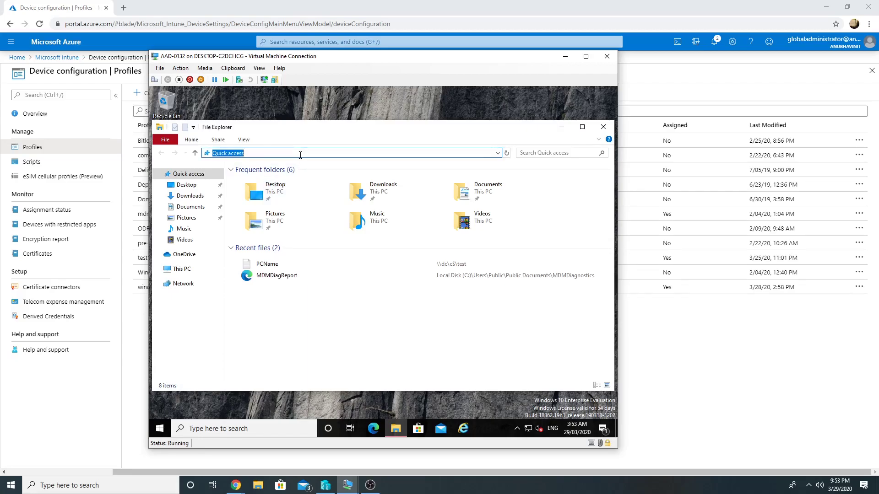
{"action": "type", "text": "\\dc\\c$"}
{"action": "key", "text": "Return"}
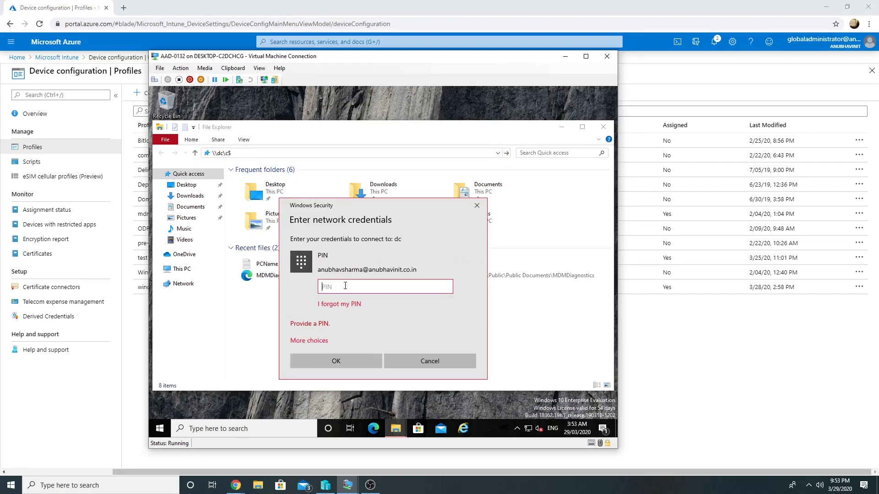
- Submit the PIN as network credentials, dismiss the Network Error, and close Explorer
{"action": "type", "text": "•••••••••"}
{"action": "key", "text": "Return"}
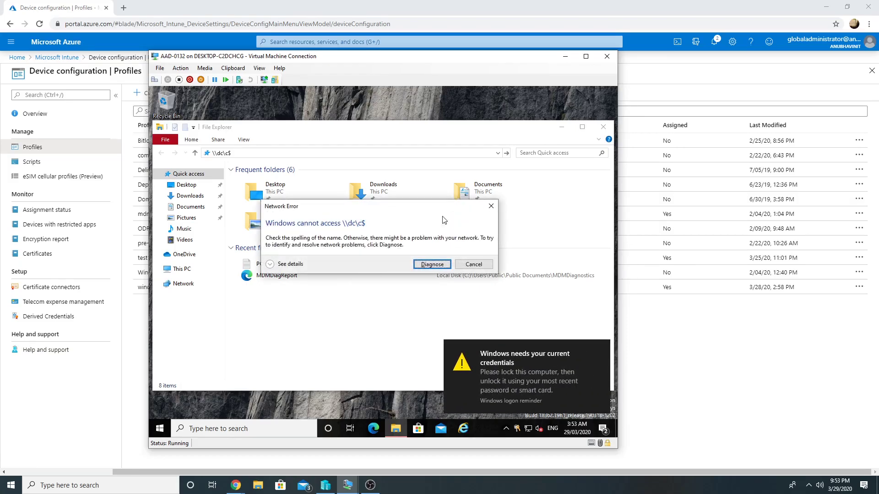
{"action": "left_click", "coordinate": [493, 206]}
{"action": "left_click", "coordinate": [603, 130]}
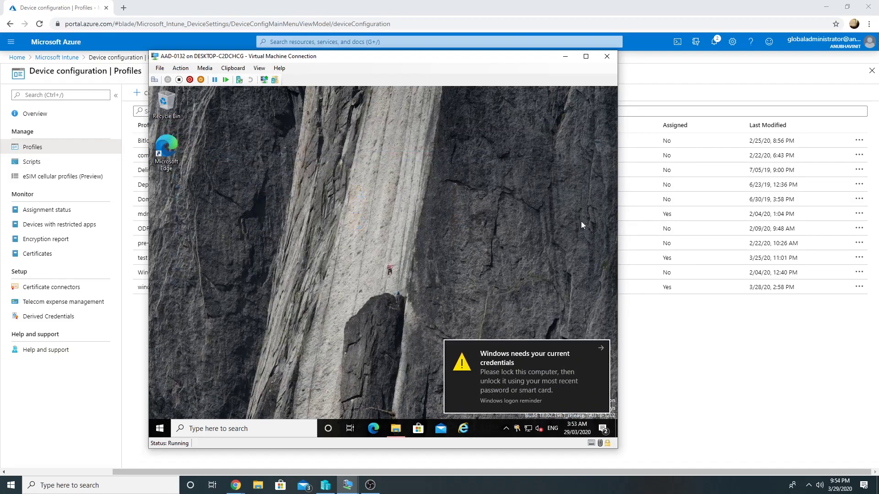
- Dismiss the credentials reminder and minimize the certificate console and VM window
{"action": "left_click", "coordinate": [600, 345]}
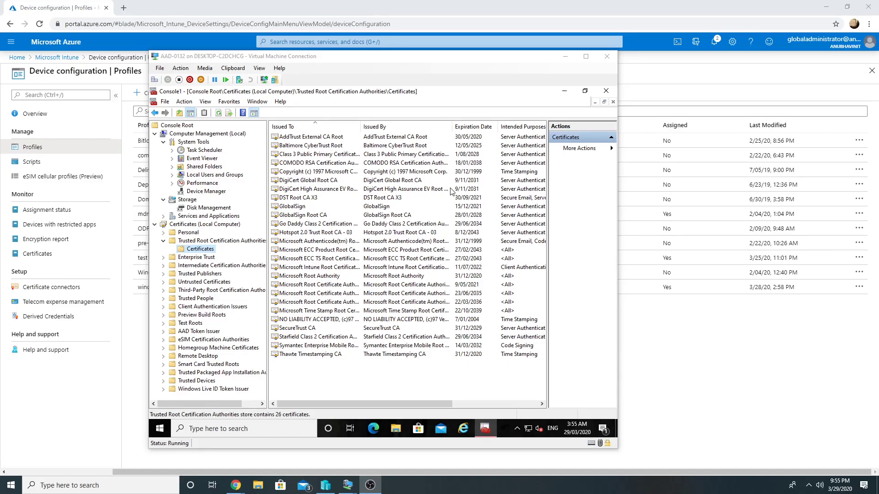
{"action": "left_click", "coordinate": [564, 90]}
{"action": "left_click", "coordinate": [566, 56]}
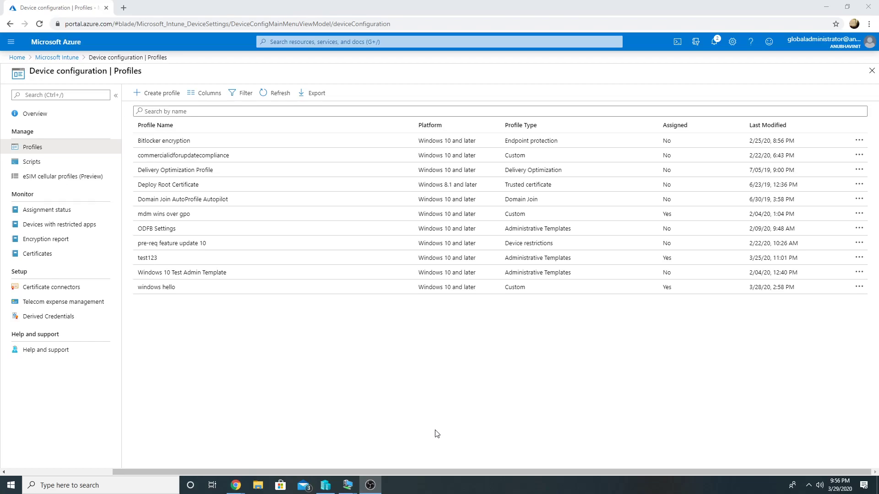
- Bring back the Win10Domain2 VM and launch an elevated management console from Run
{"action": "mouse_move", "coordinate": [348, 483]}
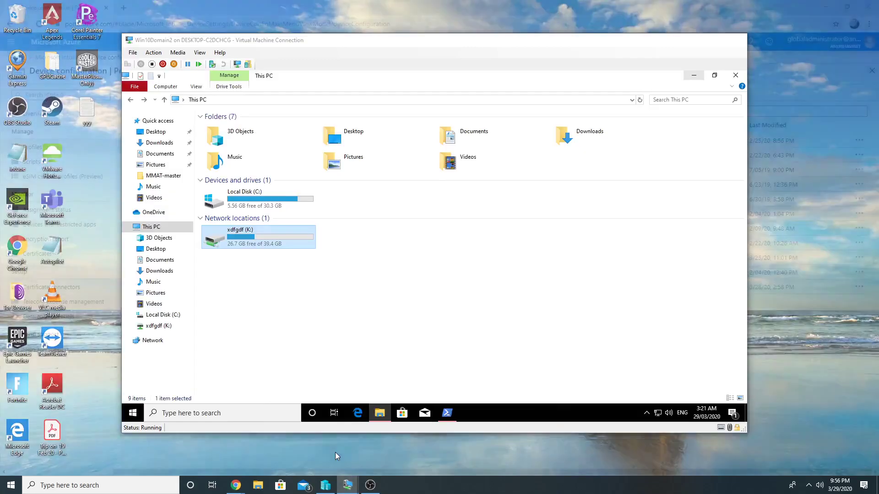
{"action": "left_click", "coordinate": [335, 452]}
{"action": "left_click", "coordinate": [133, 412]}
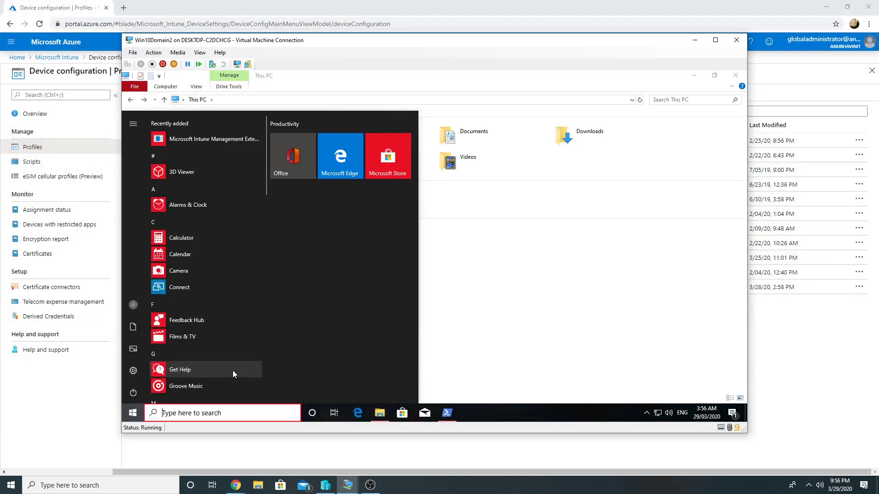
{"action": "type", "text": "run"}
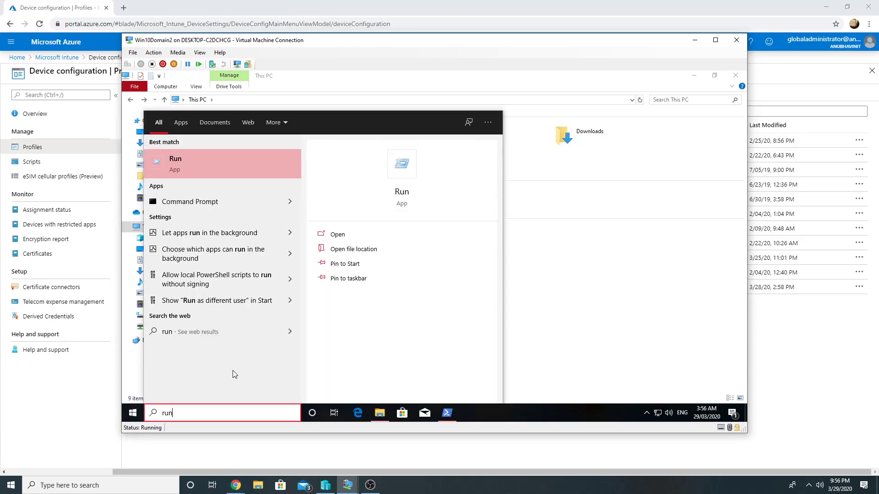
{"action": "key", "text": "Return"}
{"action": "type", "text": "cmd"}
{"action": "key", "text": "Return"}
{"action": "left_click", "coordinate": [382, 298]}
- Add the Certificates snap-in for the local computer account, maximize, and expand its stores
{"action": "key", "text": "ctrl+m"}
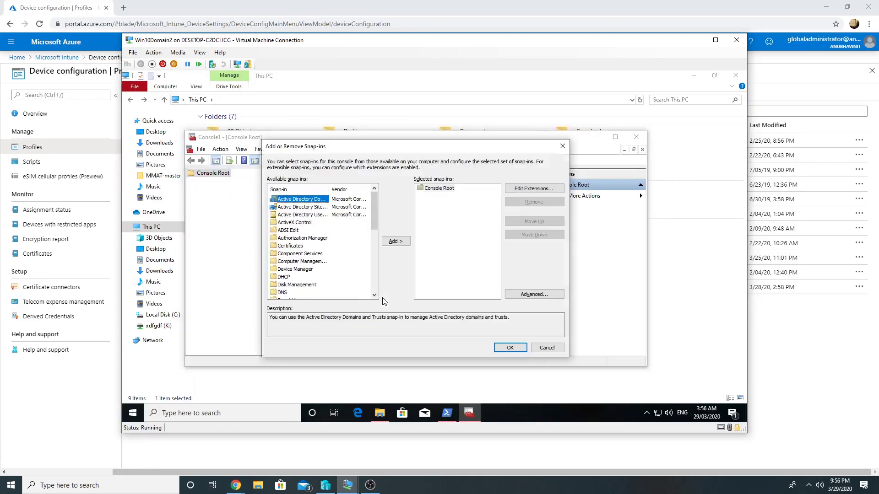
{"action": "left_click", "coordinate": [297, 247]}
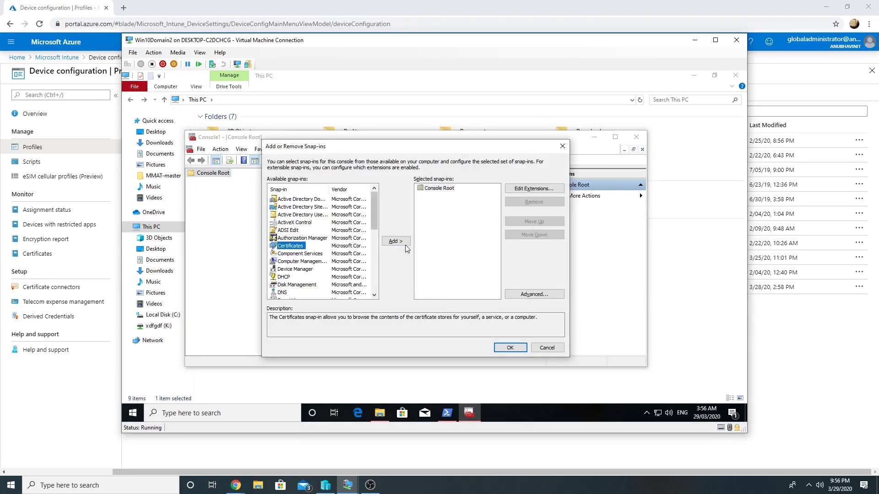
{"action": "left_click", "coordinate": [396, 241]}
{"action": "left_click", "coordinate": [331, 205]}
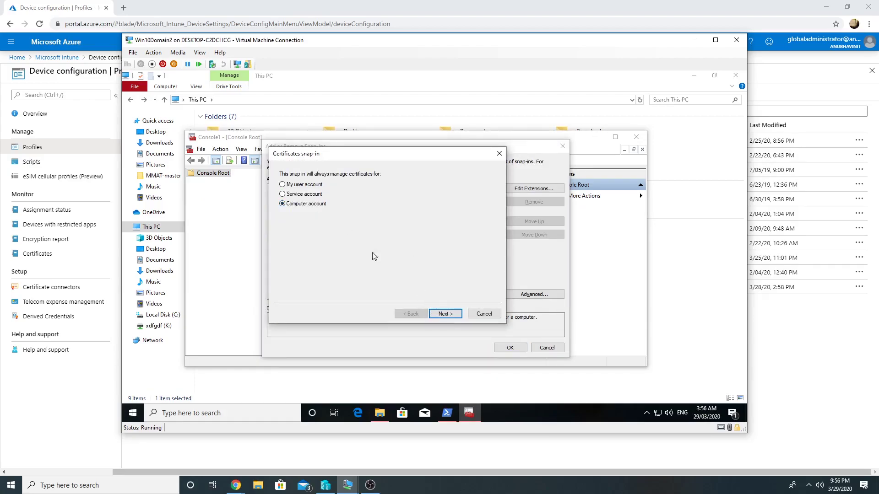
{"action": "left_click", "coordinate": [444, 314]}
{"action": "left_click", "coordinate": [445, 314]}
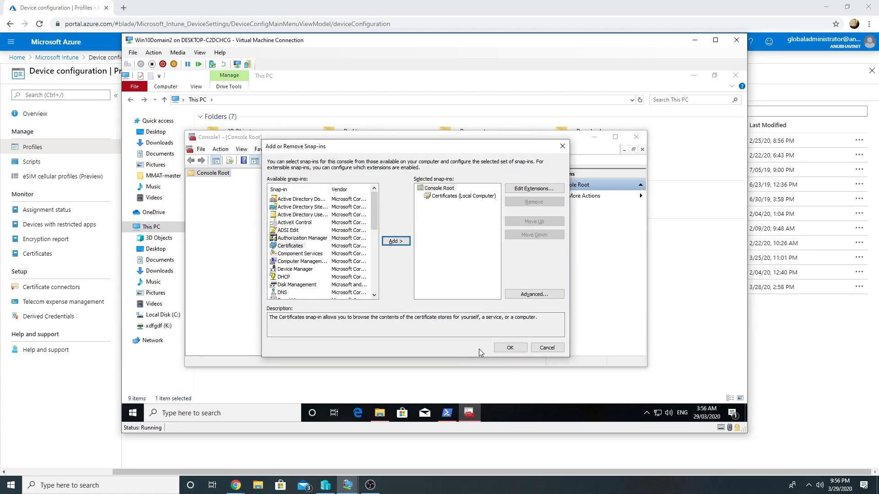
{"action": "left_click", "coordinate": [509, 348]}
{"action": "left_click", "coordinate": [615, 137]}
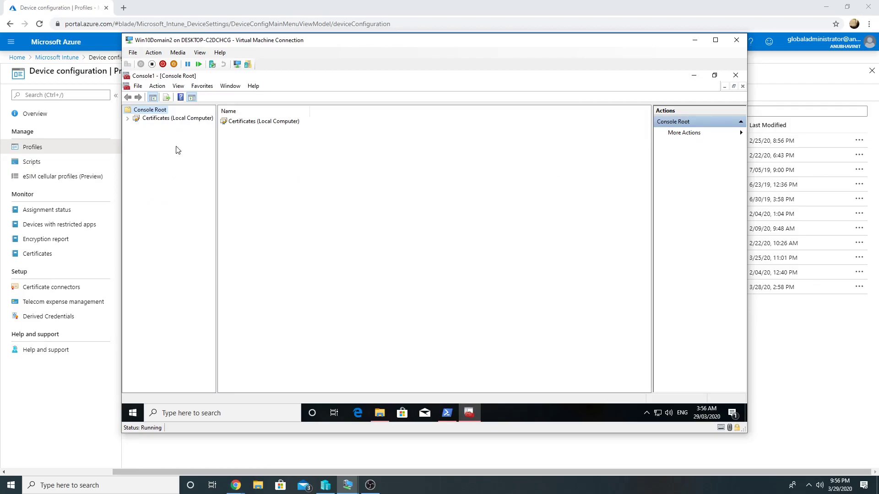
{"action": "left_click", "coordinate": [128, 119]}
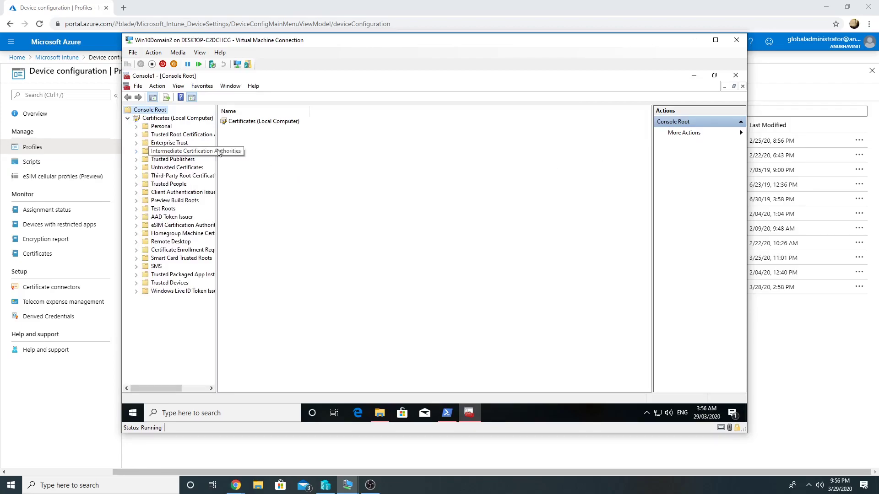
- Find django-DC-CA (expiring 19/04/2023) under Trusted Root certificates and start exporting it
{"action": "left_click", "coordinate": [136, 135]}
{"action": "left_click", "coordinate": [172, 143]}
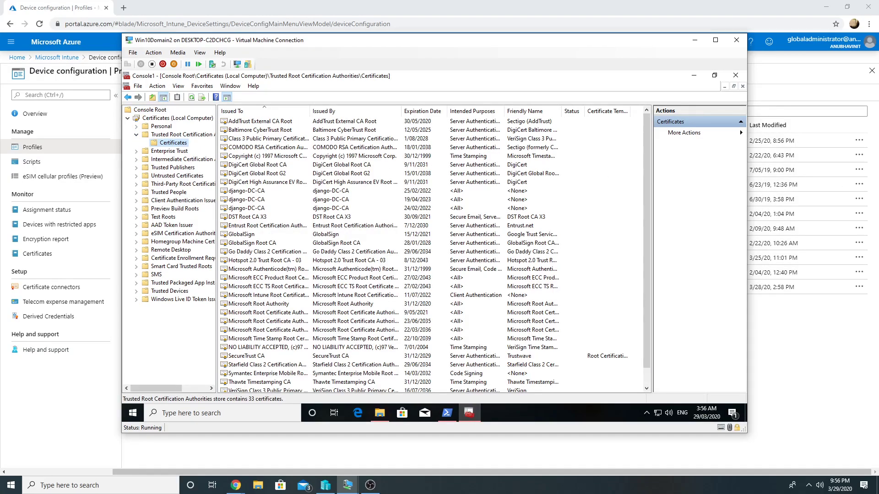
{"action": "left_click", "coordinate": [261, 201]}
{"action": "right_click", "coordinate": [260, 202]}
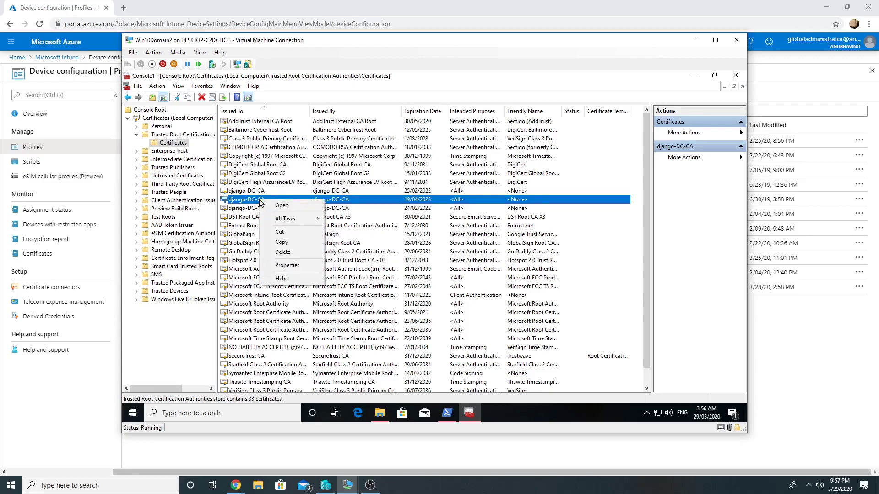
{"action": "mouse_move", "coordinate": [288, 219]}
{"action": "left_click", "coordinate": [341, 232]}
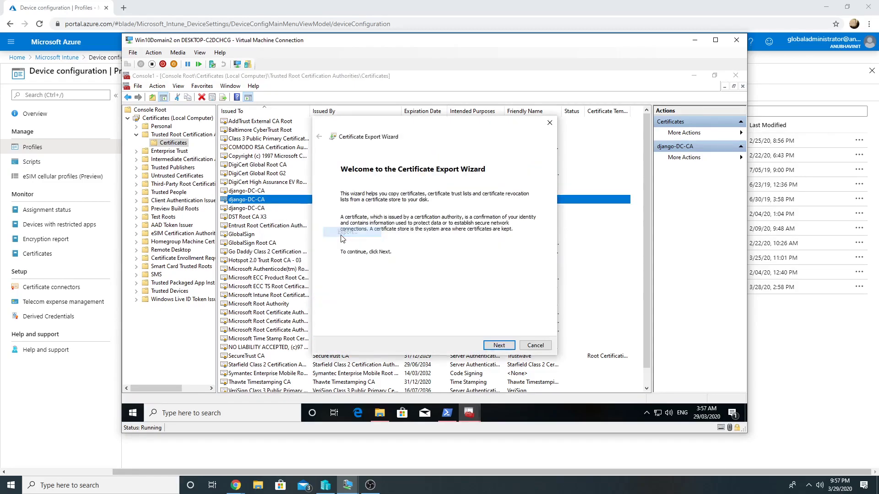
- Export it in DER .cer format to the Desktop as file tr
{"action": "left_click", "coordinate": [499, 344]}
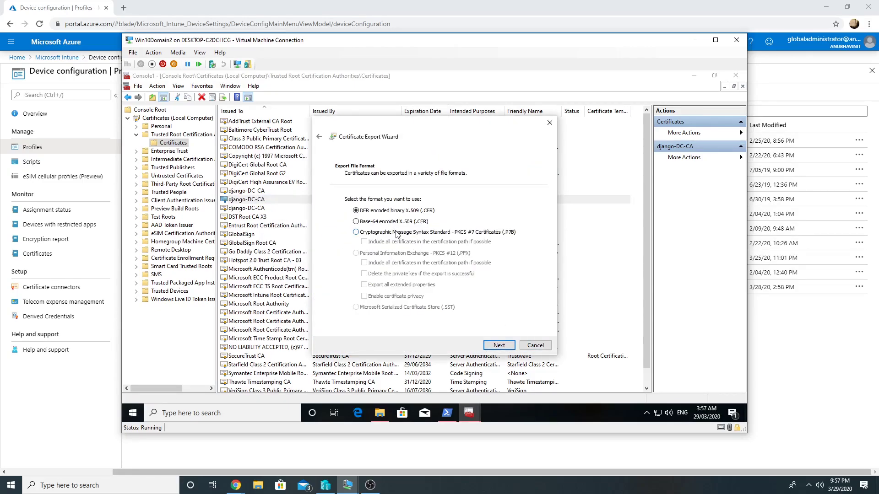
{"action": "left_click", "coordinate": [499, 345]}
{"action": "left_click", "coordinate": [516, 209]}
{"action": "left_click", "coordinate": [352, 206]}
{"action": "left_click", "coordinate": [446, 303]}
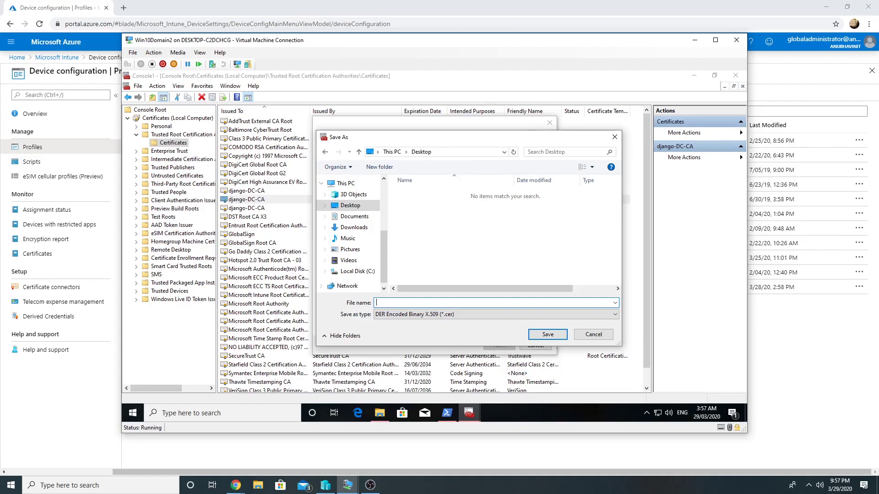
{"action": "left_click", "coordinate": [547, 334]}
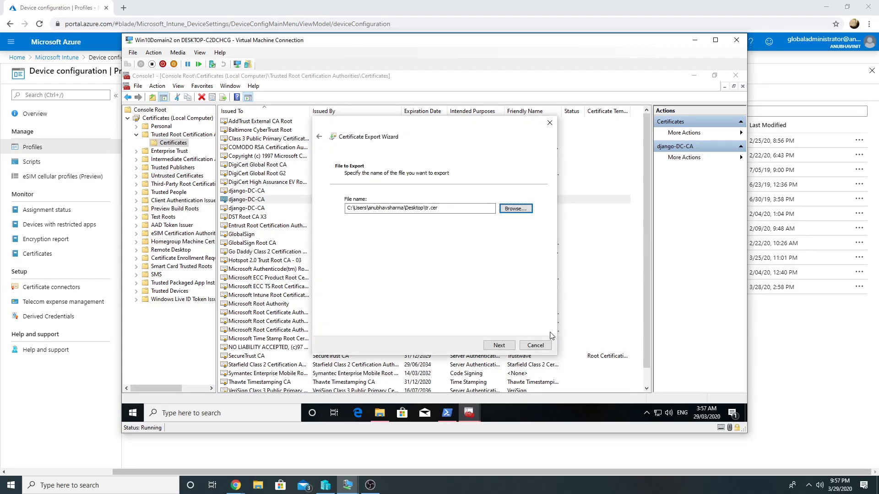
{"action": "left_click", "coordinate": [499, 346]}
{"action": "left_click", "coordinate": [499, 347]}
- Acknowledge the export, close the console without saving, and close the file browser
{"action": "left_click", "coordinate": [457, 265]}
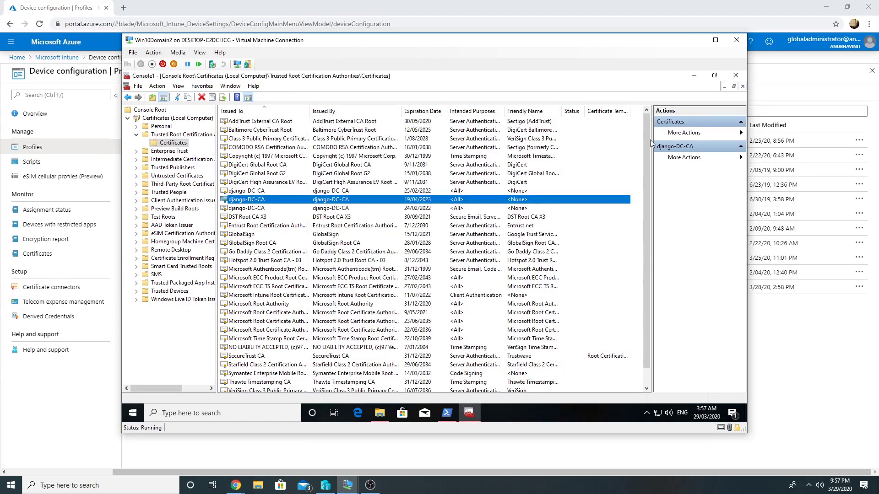
{"action": "left_click", "coordinate": [736, 77]}
{"action": "left_click", "coordinate": [437, 264]}
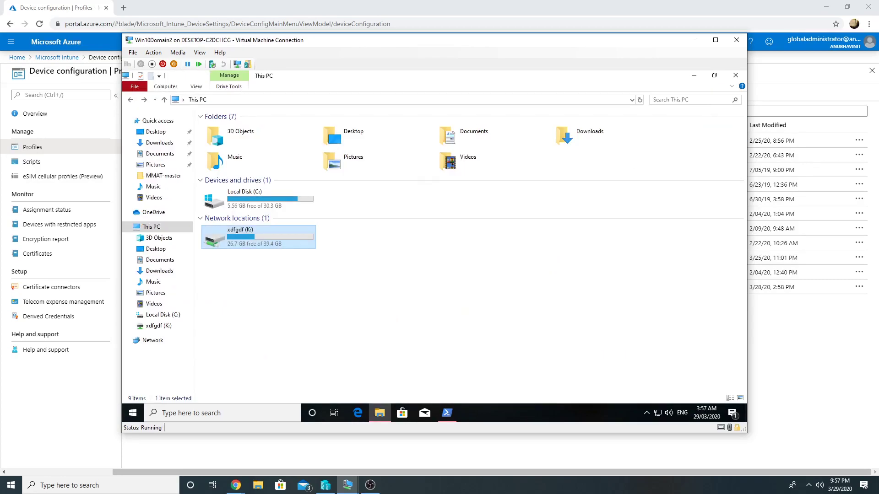
{"action": "left_click", "coordinate": [736, 76]}
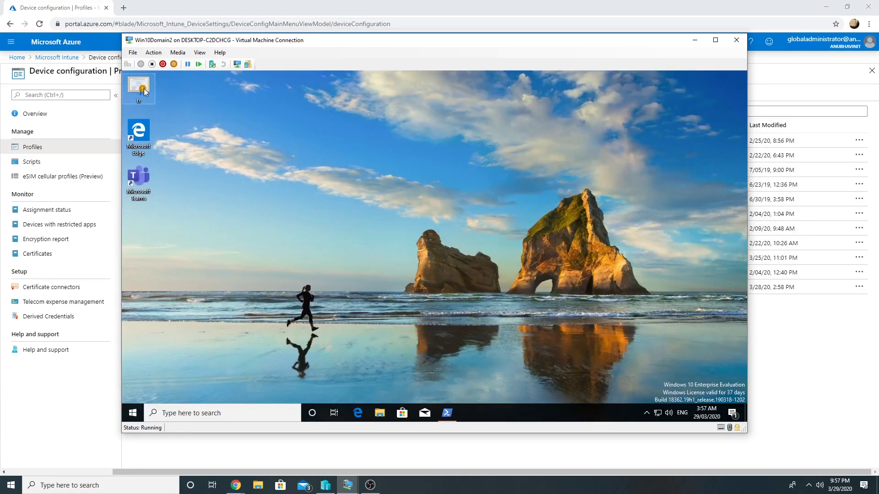
- Copy the tr certificate from the VM desktop into the host's Downloads folder
{"action": "right_click", "coordinate": [142, 89]}
{"action": "left_click", "coordinate": [165, 194]}
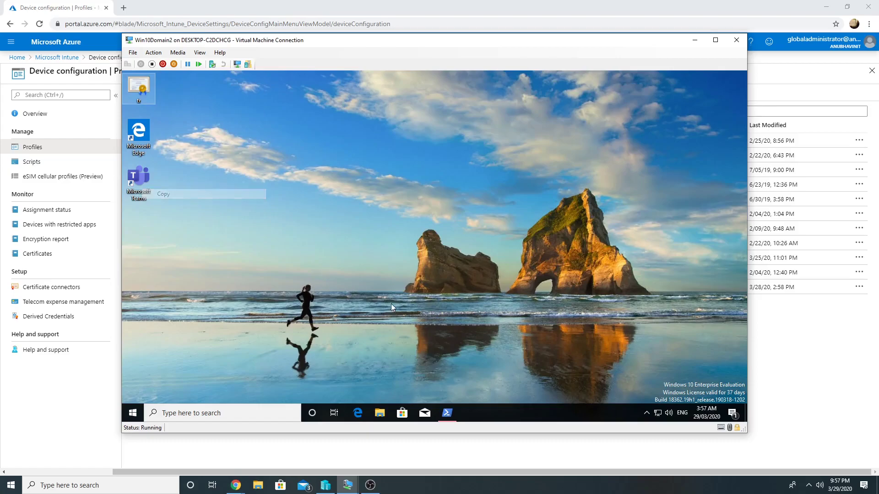
{"action": "left_click", "coordinate": [258, 486]}
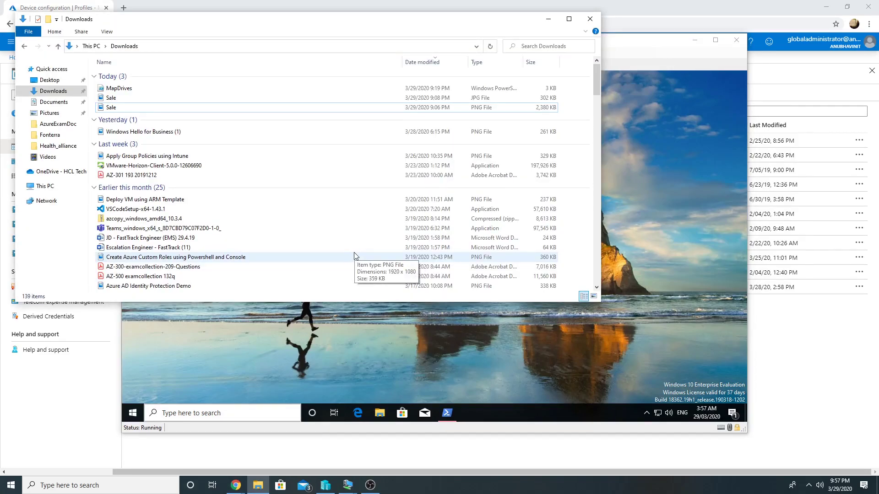
{"action": "key", "text": "ctrl+v"}
{"action": "left_click", "coordinate": [590, 19]}
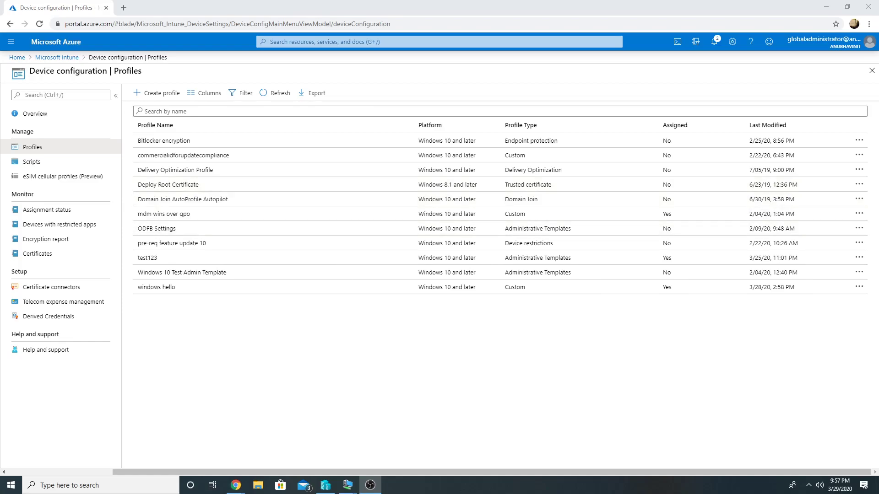
- Create a new Windows 10 and later profile of type Trusted certificate
{"action": "left_click", "coordinate": [156, 93]}
{"action": "left_click", "coordinate": [688, 105]}
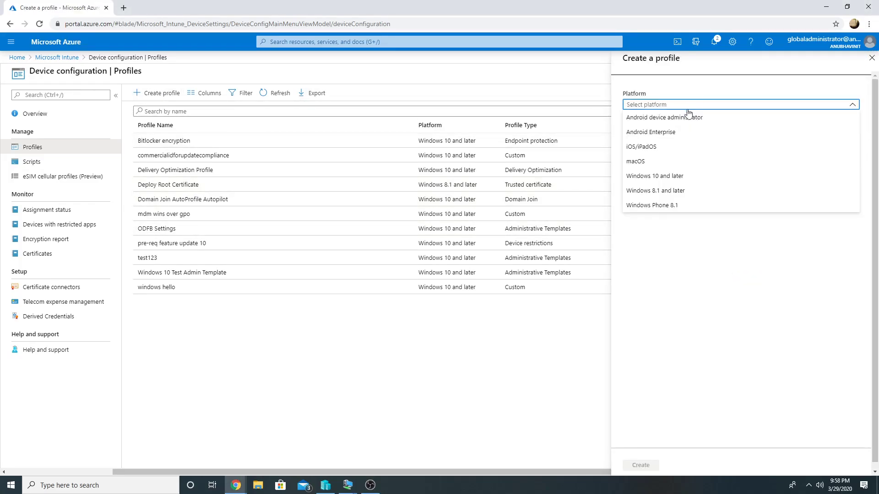
{"action": "left_click", "coordinate": [669, 178]}
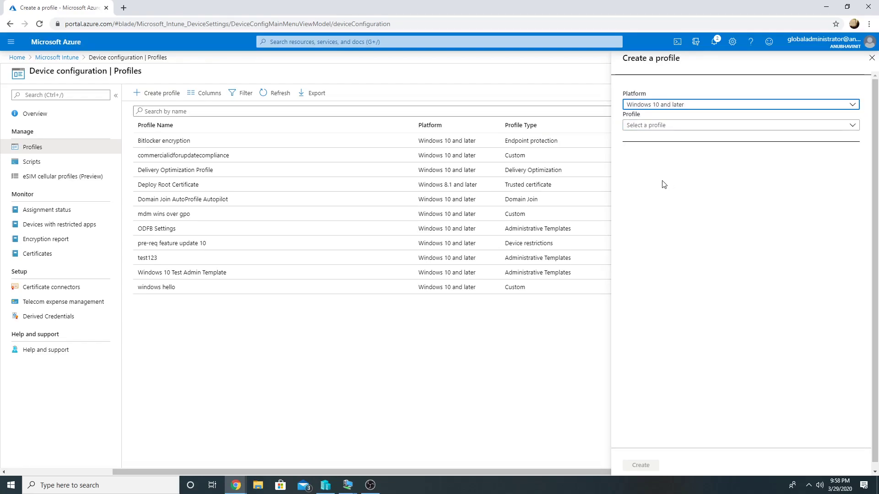
{"action": "left_click", "coordinate": [664, 126]}
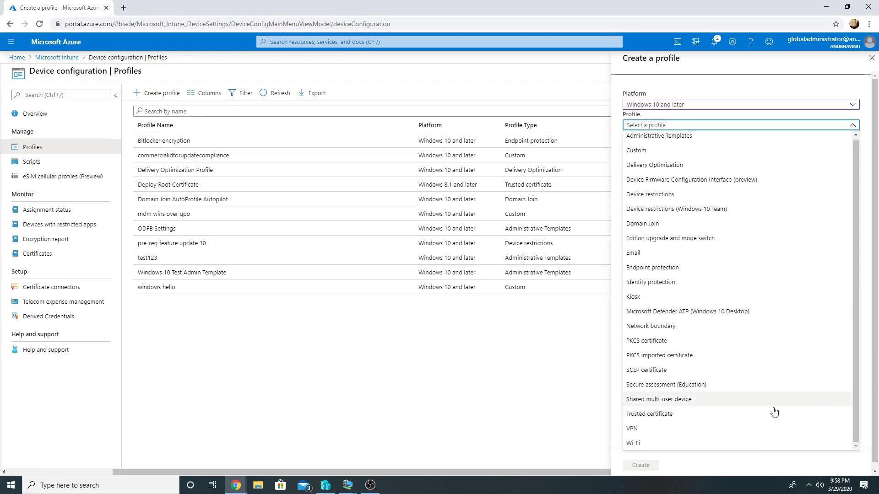
{"action": "left_click", "coordinate": [702, 415]}
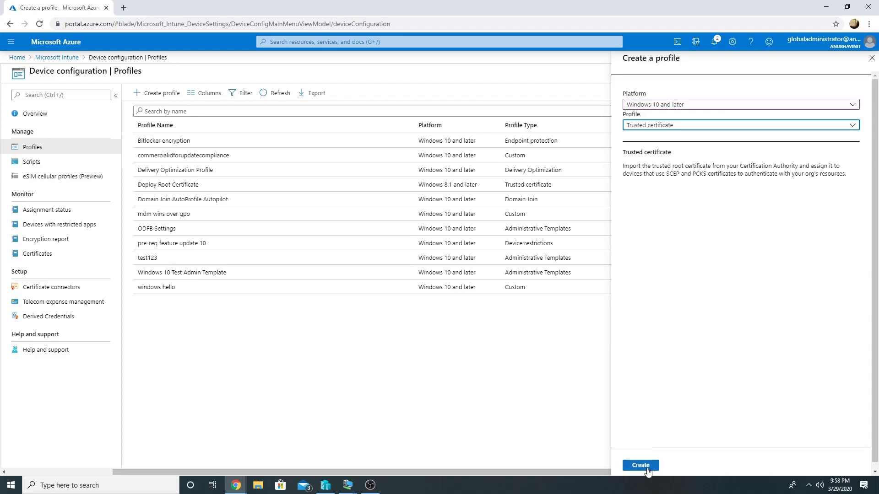
{"action": "left_click", "coordinate": [648, 466]}
- Name the profile 'Internal Domain Trusted Cert' and continue to configuration settings
{"action": "left_click", "coordinate": [223, 122]}
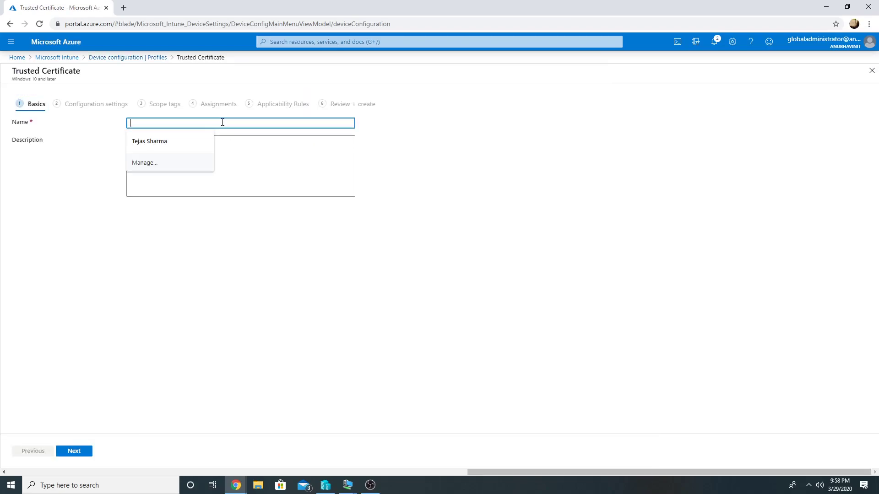
{"action": "key", "text": "Escape"}
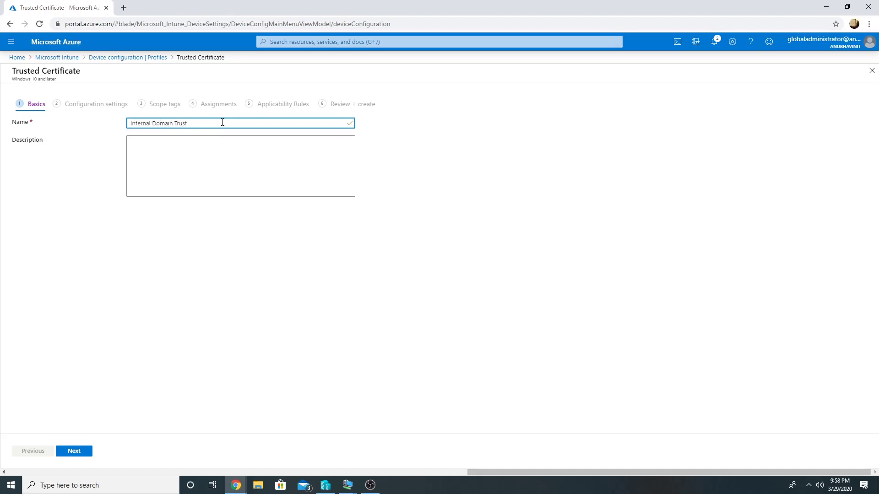
{"action": "type", "text": "Internal Domain Trusted Cert"}
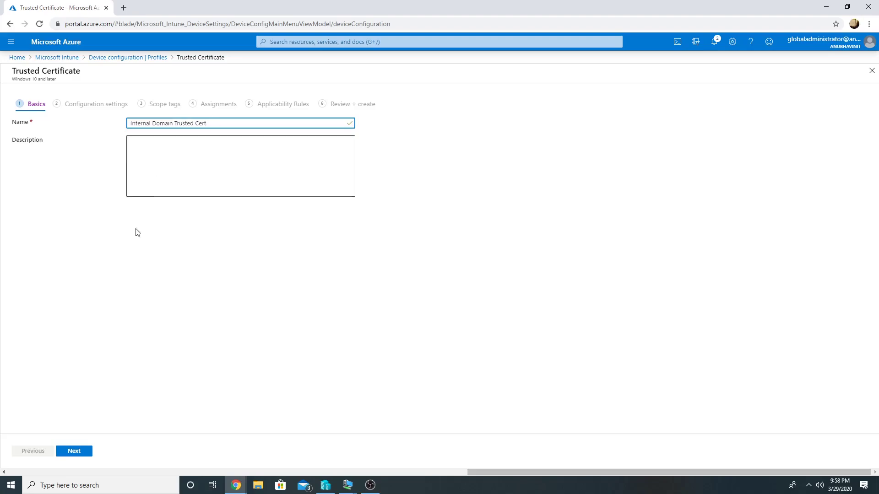
{"action": "left_click", "coordinate": [84, 452]}
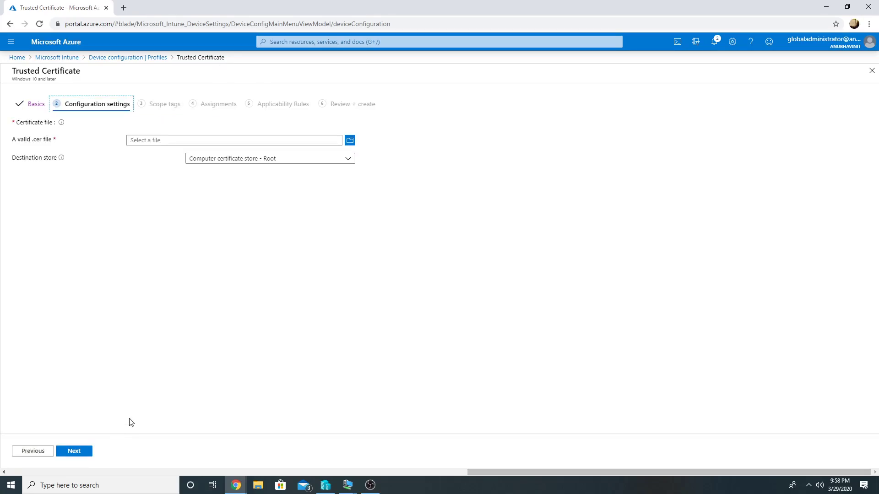
- Upload tr.cer from Downloads and keep 'Computer certificate store - Root' as the destination store
{"action": "left_click", "coordinate": [350, 140]}
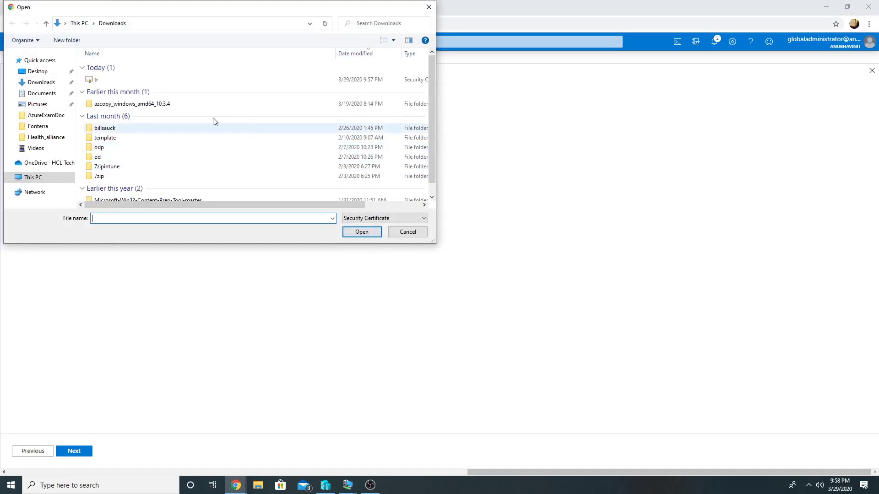
{"action": "left_click", "coordinate": [64, 94]}
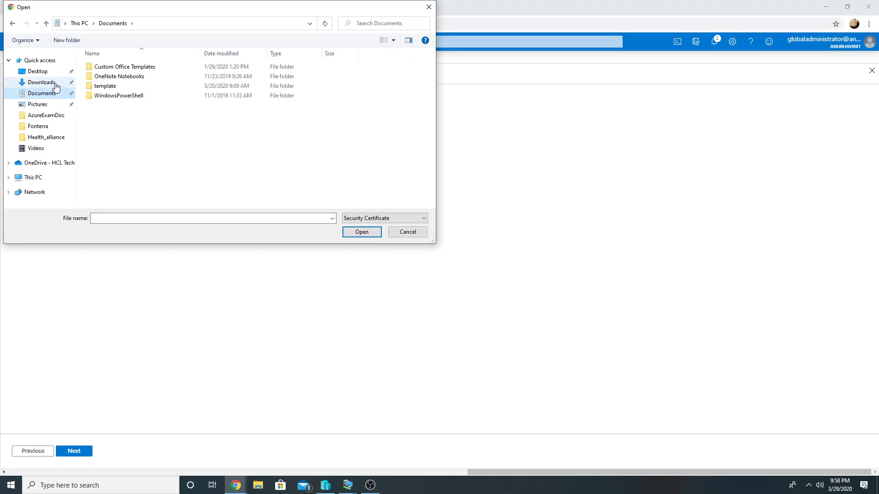
{"action": "key", "text": "alt+Left"}
{"action": "double_click", "coordinate": [95, 80]}
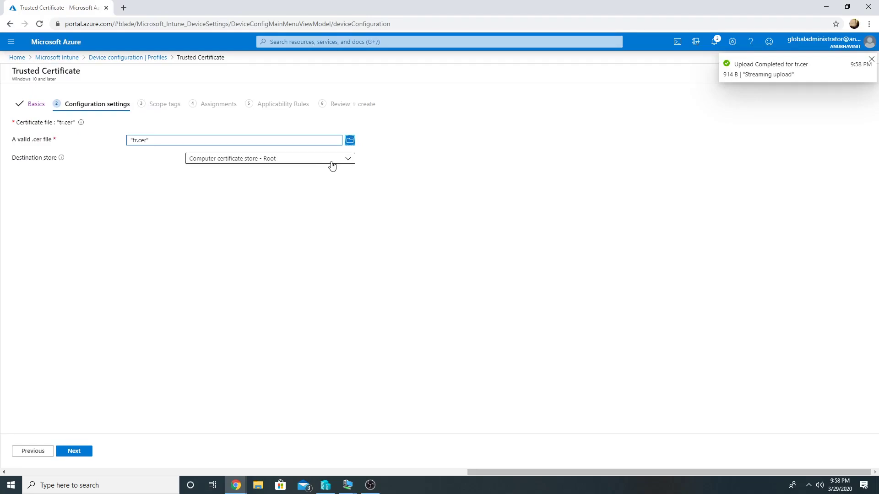
{"action": "left_click", "coordinate": [333, 161]}
{"action": "left_click", "coordinate": [323, 167]}
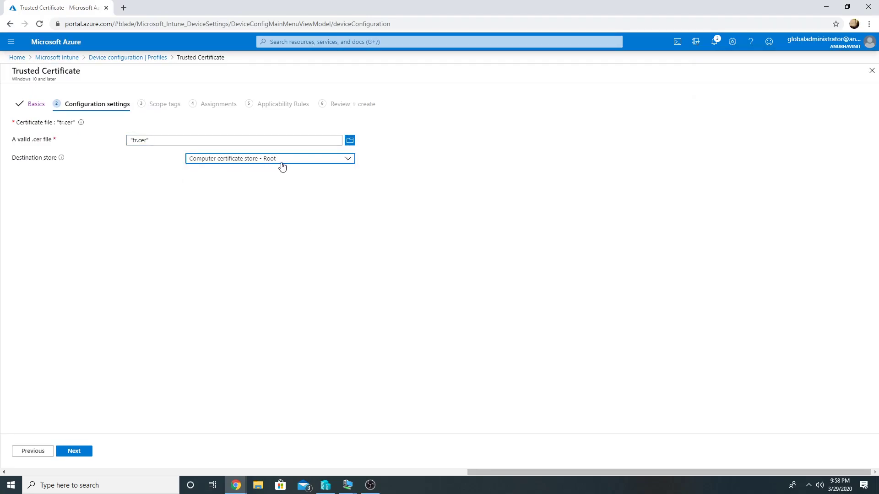
{"action": "left_click", "coordinate": [90, 451]}
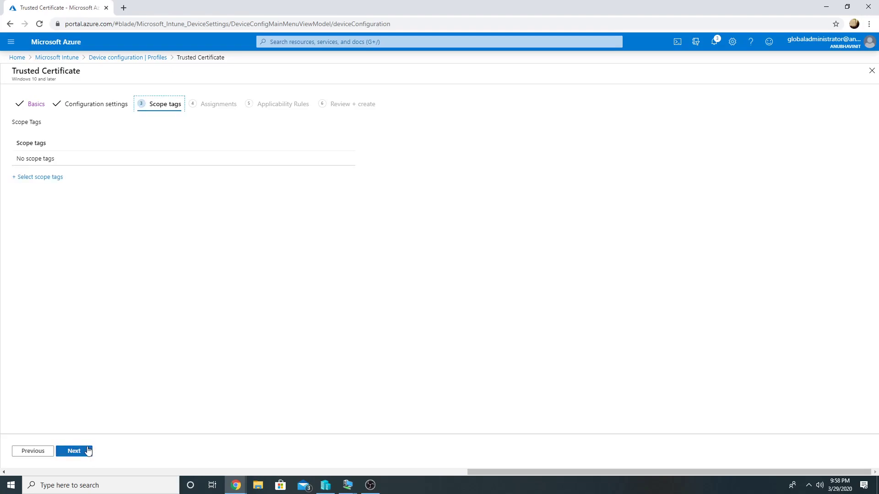
- Assign the profile to the selected group 'certificate assignment', with no scope tags
{"action": "left_click", "coordinate": [89, 450]}
{"action": "left_click", "coordinate": [233, 134]}
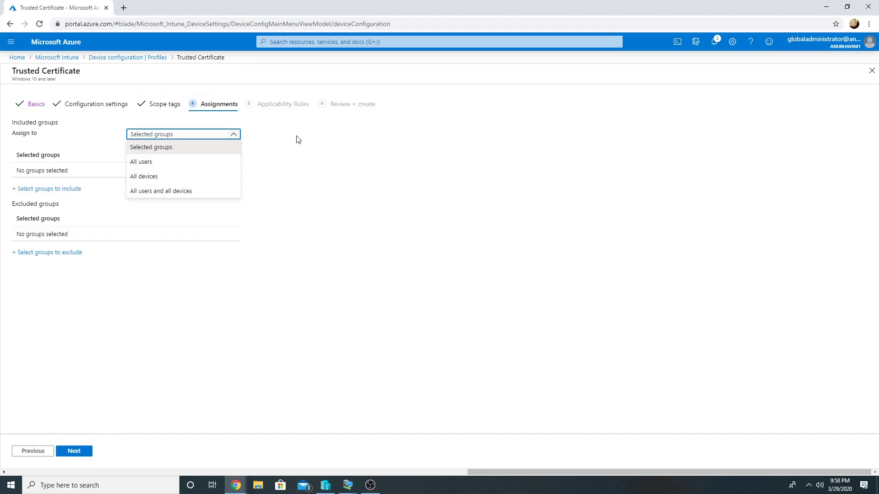
{"action": "left_click", "coordinate": [318, 141]}
{"action": "left_click", "coordinate": [71, 189]}
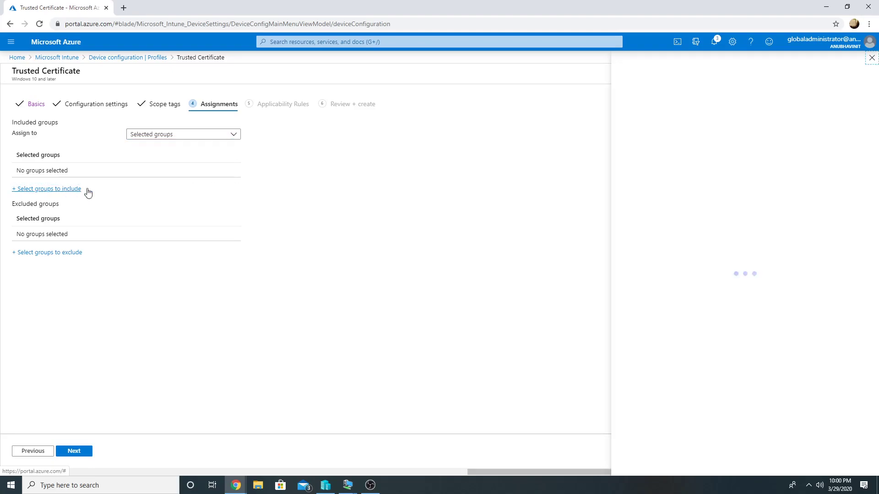
{"action": "type", "text": "ce"}
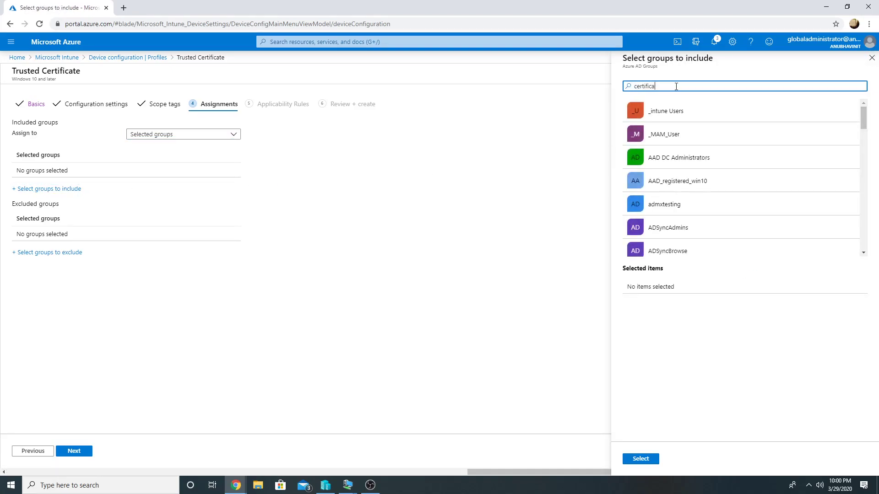
{"action": "type", "text": "rtifica"}
{"action": "left_click", "coordinate": [676, 110]}
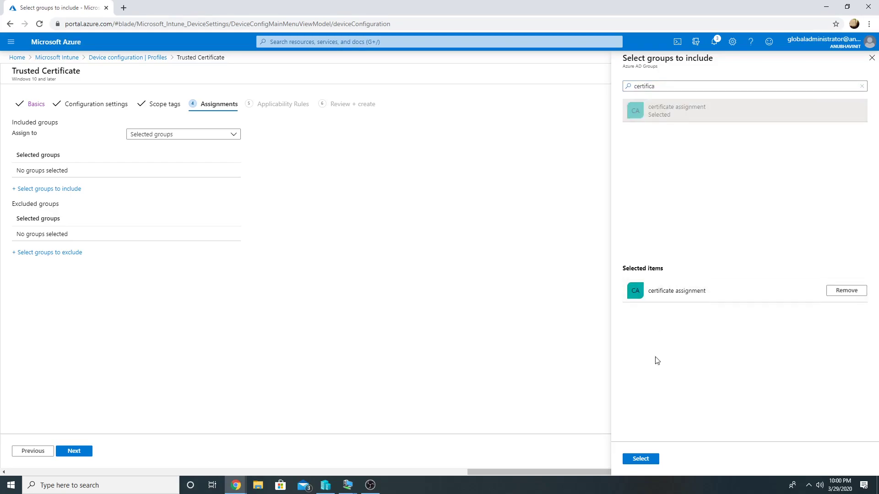
{"action": "left_click", "coordinate": [643, 459]}
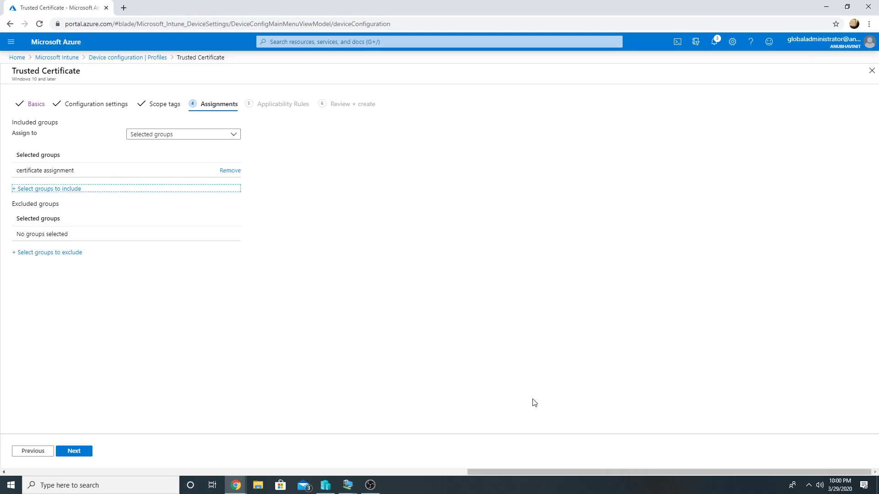
- Create the Internal Domain Trusted Cert profile and go to the Intune Devices overview
{"action": "left_click", "coordinate": [86, 451]}
{"action": "left_click", "coordinate": [81, 455]}
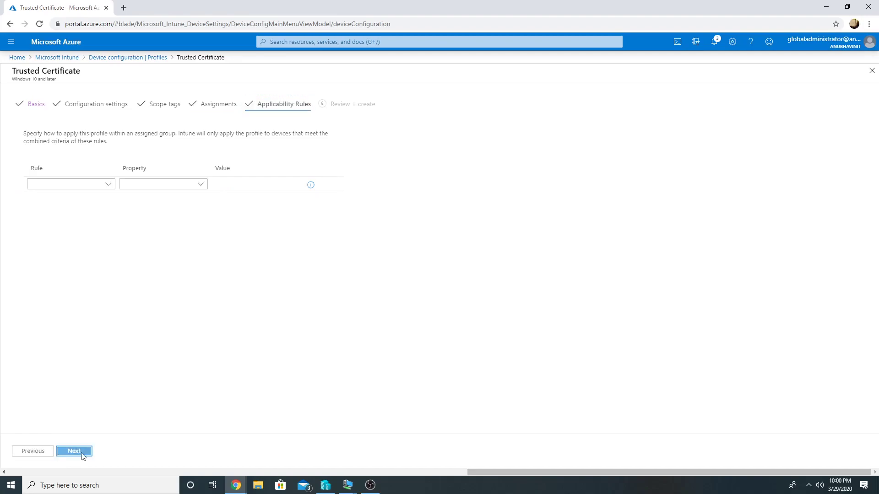
{"action": "left_click", "coordinate": [82, 455]}
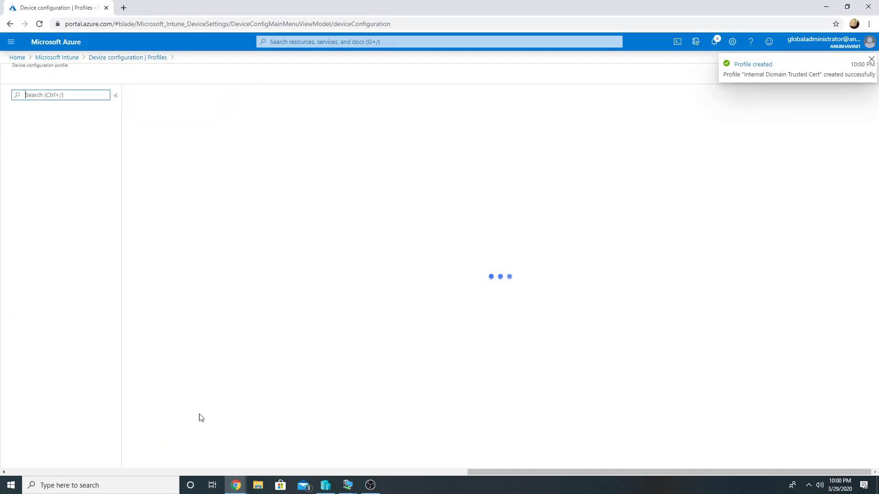
{"action": "left_click", "coordinate": [52, 58]}
{"action": "left_click", "coordinate": [38, 220]}
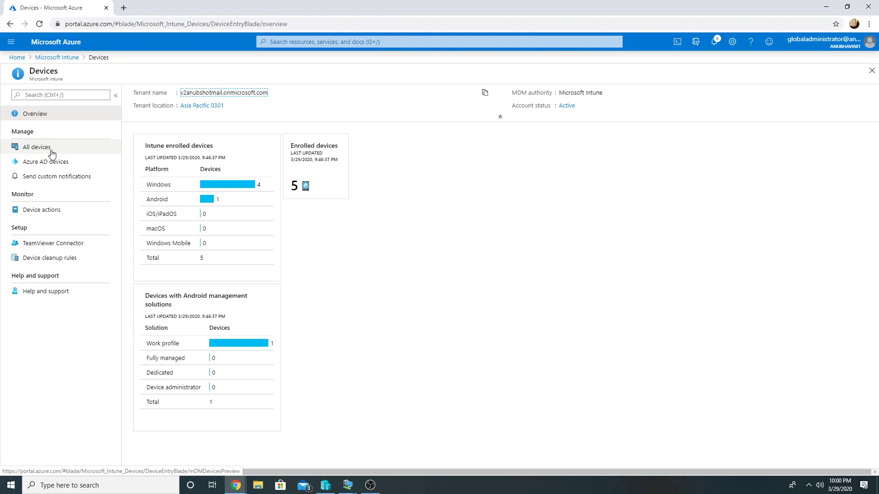
- Open Windows device AAD-0132 and confirm a sync for it
{"action": "left_click", "coordinate": [159, 185]}
{"action": "left_click", "coordinate": [237, 128]}
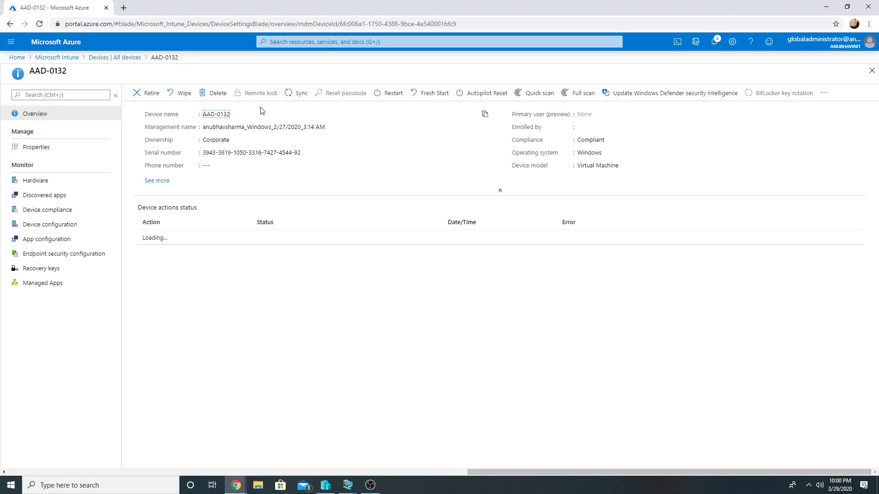
{"action": "left_click", "coordinate": [285, 95]}
{"action": "left_click", "coordinate": [154, 148]}
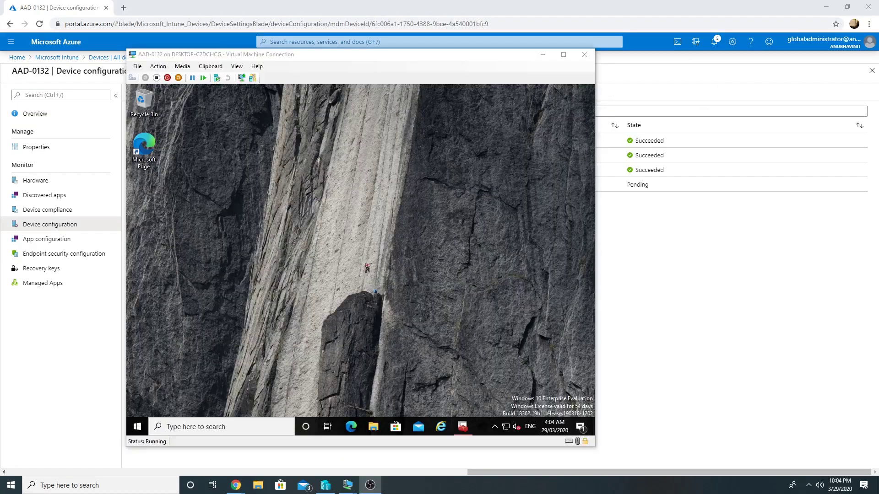
- Inspect django-DC-CA's details in Trusted Root Certification Authorities, then close the MMC without saving
{"action": "left_click", "coordinate": [465, 430]}
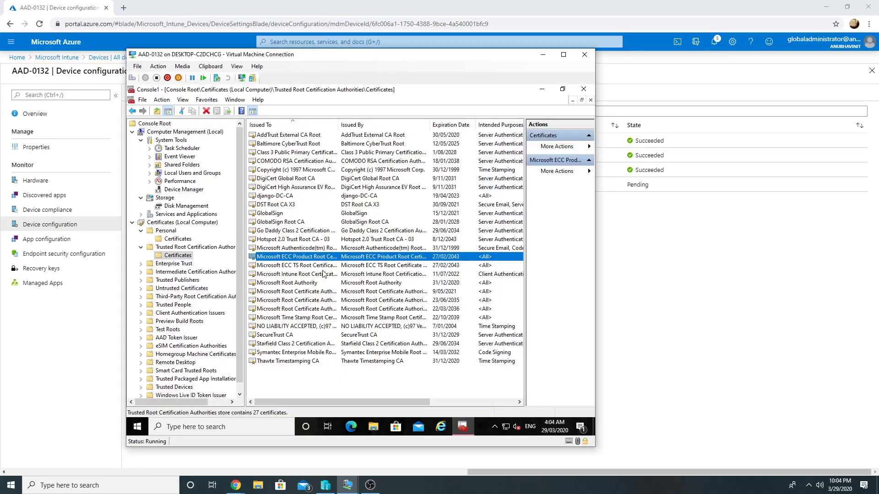
{"action": "left_click", "coordinate": [183, 263]}
{"action": "left_click", "coordinate": [180, 257]}
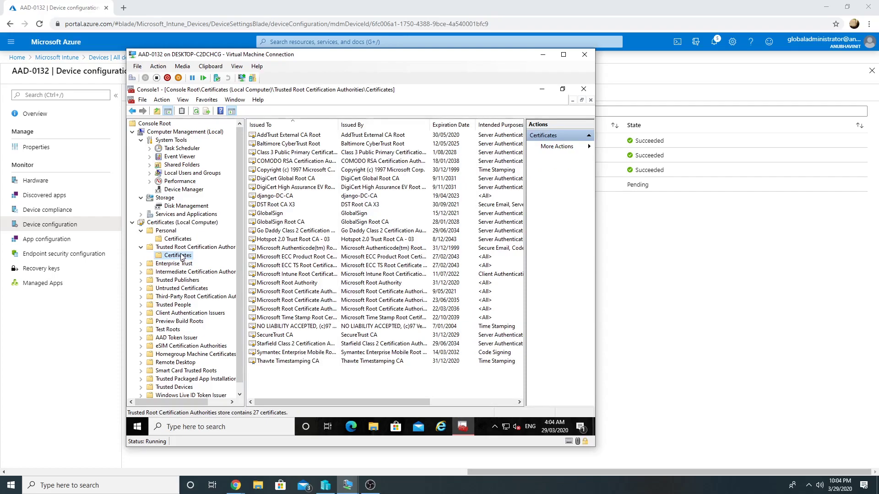
{"action": "double_click", "coordinate": [288, 196]}
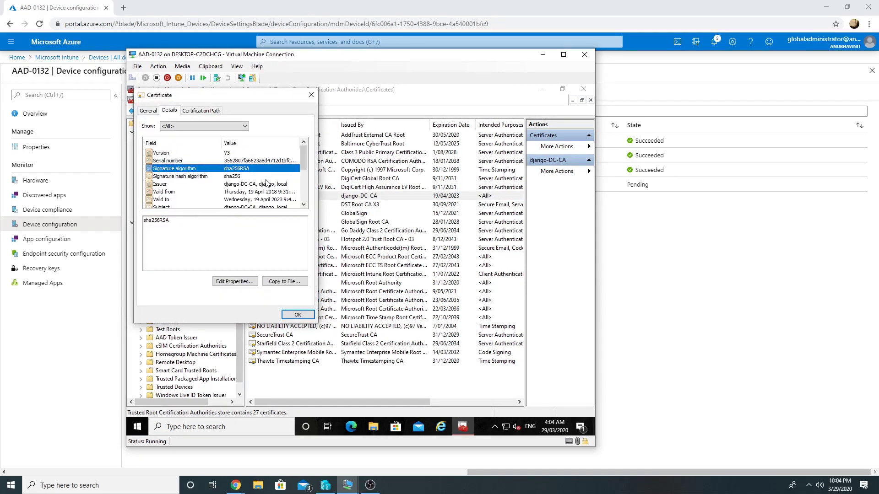
{"action": "left_click", "coordinate": [265, 184]}
{"action": "scroll", "coordinate": [264, 192], "scroll_direction": "down", "scroll_amount": 3}
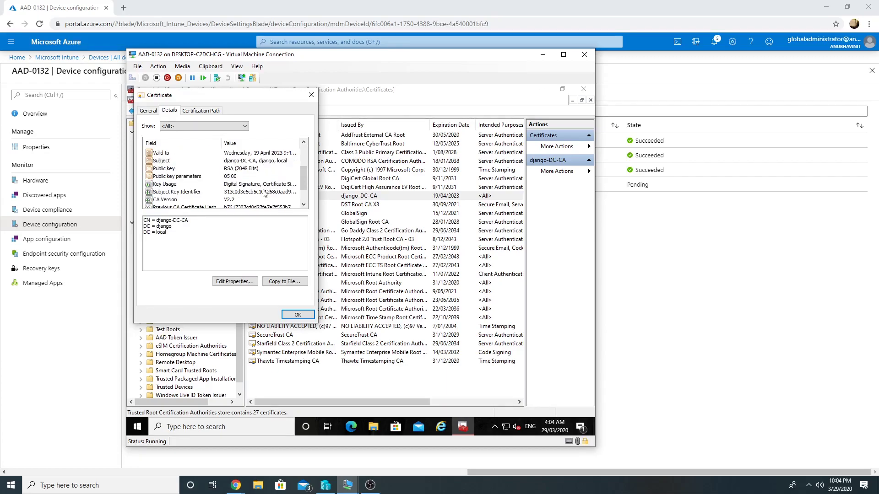
{"action": "left_click", "coordinate": [298, 315]}
{"action": "left_click", "coordinate": [585, 92]}
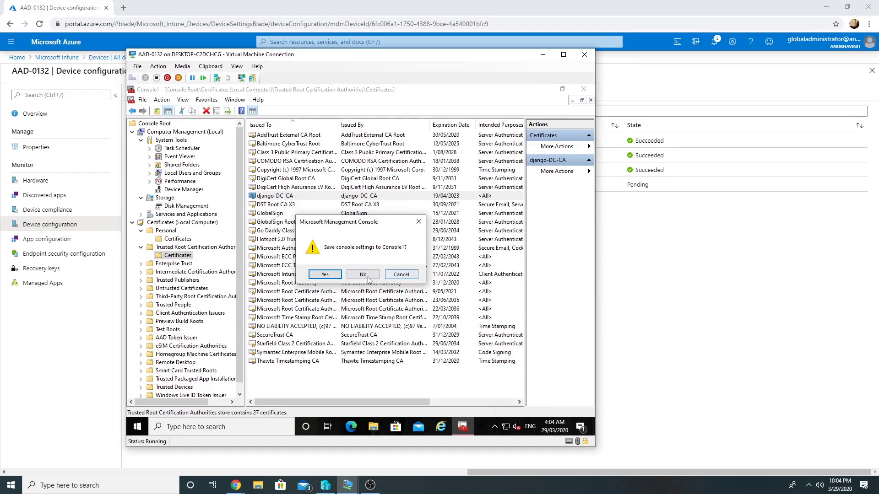
{"action": "left_click", "coordinate": [367, 277]}
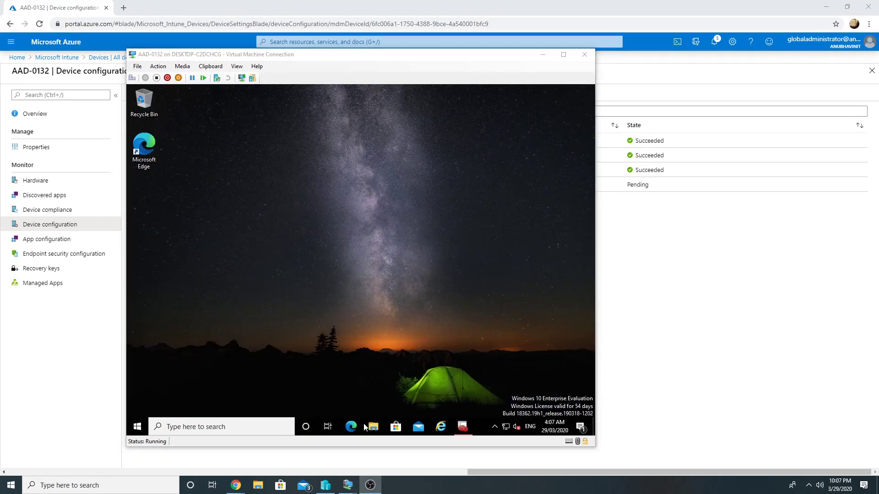
- Try opening \\dc\c$ in File Explorer, enter the PIN, and dismiss the resulting network error
{"action": "left_click", "coordinate": [373, 427]}
{"action": "left_click", "coordinate": [258, 154]}
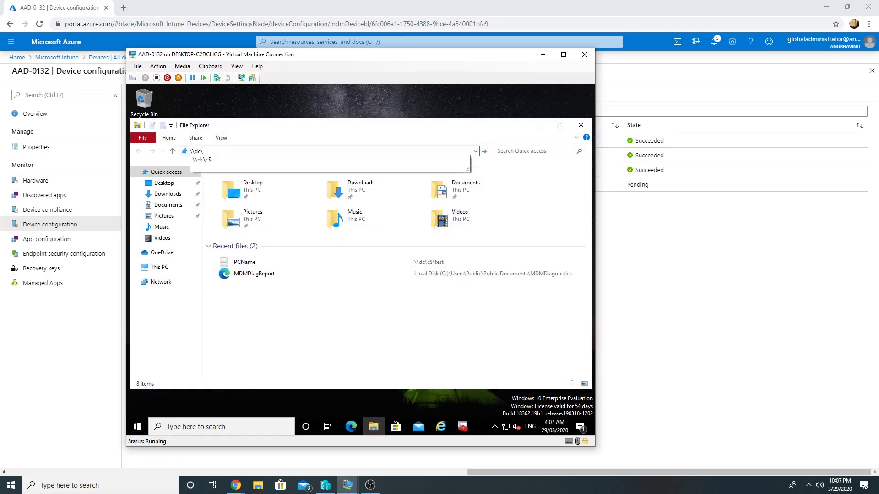
{"action": "key", "text": "Return"}
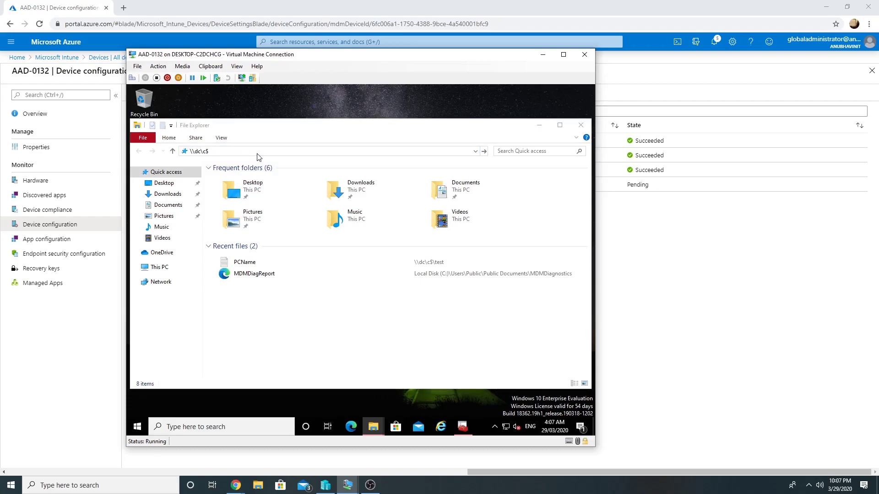
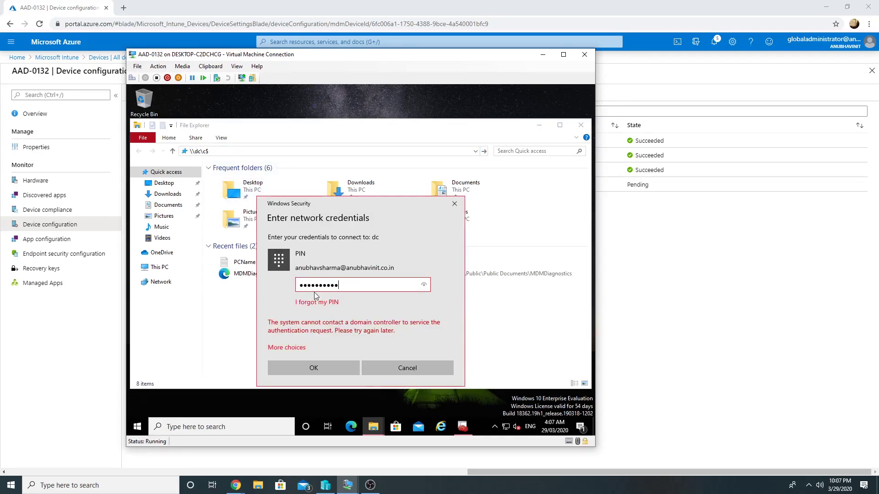
{"action": "key", "text": "Return"}
{"action": "left_click", "coordinate": [450, 262]}
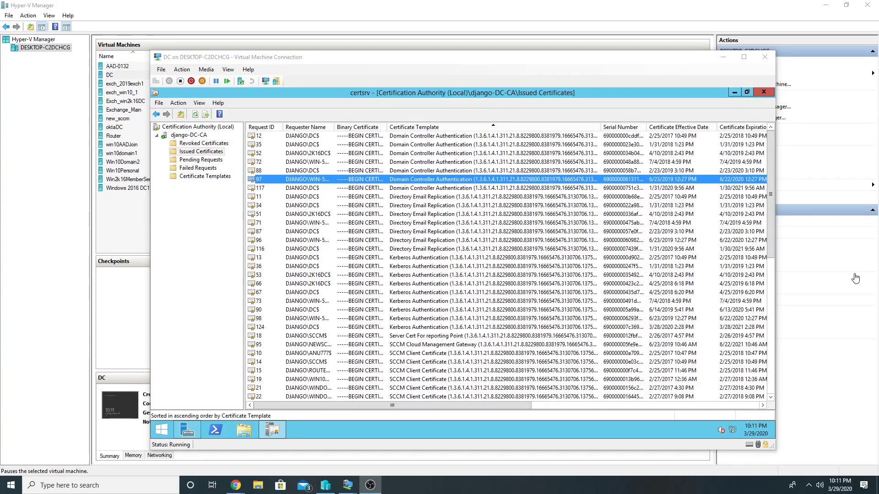
- Open request 97's domain controller certificate and show its CRL Distribution Points on the Details tab
{"action": "left_click", "coordinate": [204, 151]}
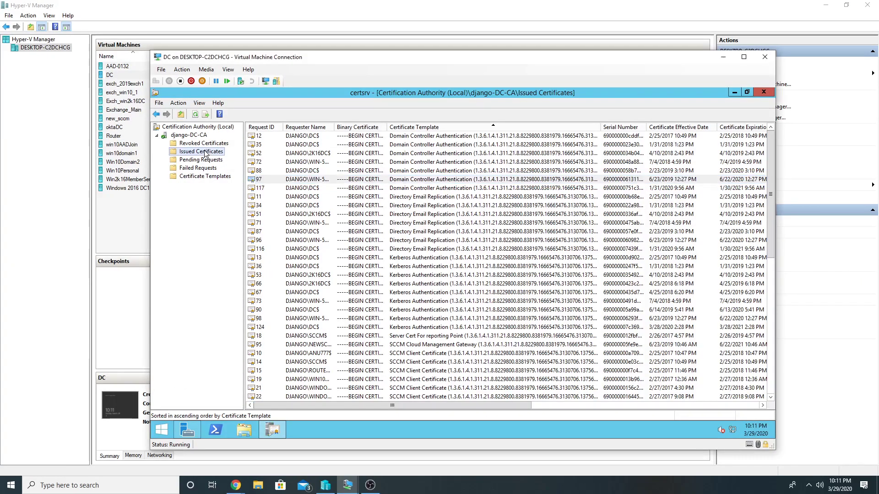
{"action": "double_click", "coordinate": [259, 180]}
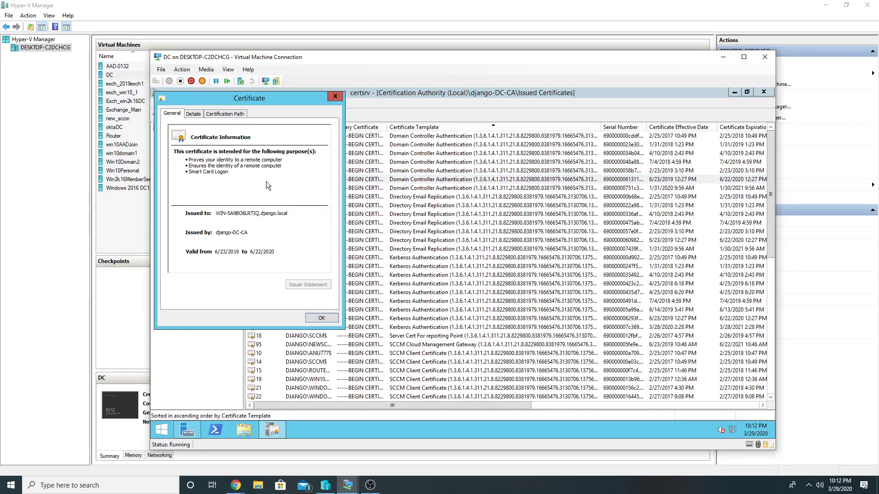
{"action": "left_click", "coordinate": [197, 114]}
{"action": "left_click", "coordinate": [220, 170]}
{"action": "scroll", "coordinate": [219, 172], "scroll_direction": "down", "scroll_amount": 2}
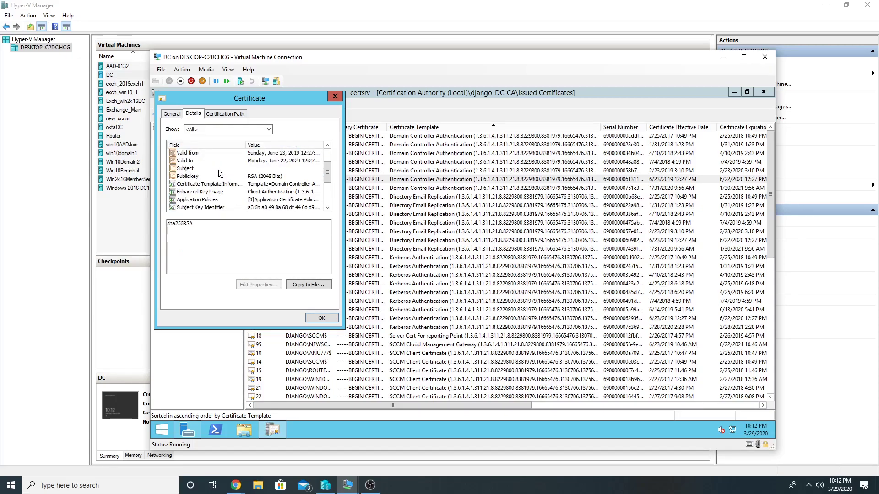
{"action": "scroll", "coordinate": [207, 189], "scroll_direction": "down", "scroll_amount": 1}
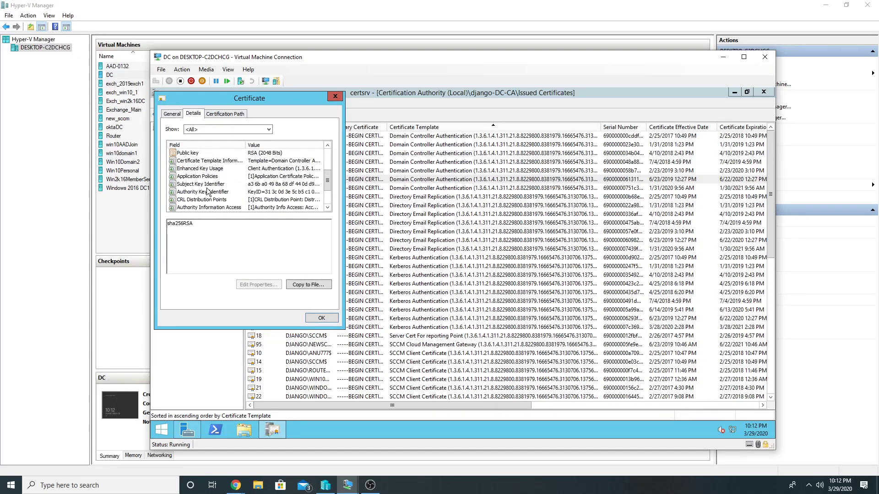
{"action": "left_click", "coordinate": [206, 200]}
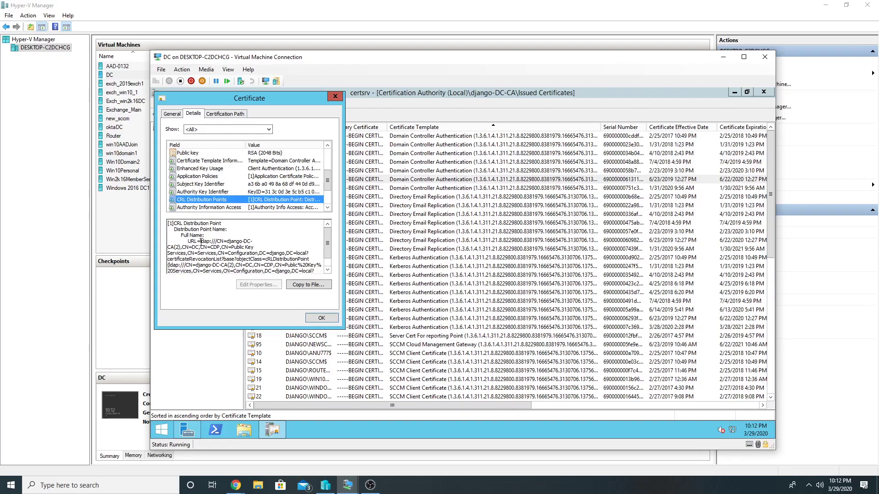
- Highlight the ldap CRL distribution point URL, extending the selection through Configuration
{"action": "left_click_drag", "start_coordinate": [201, 241], "coordinate": [255, 247]}
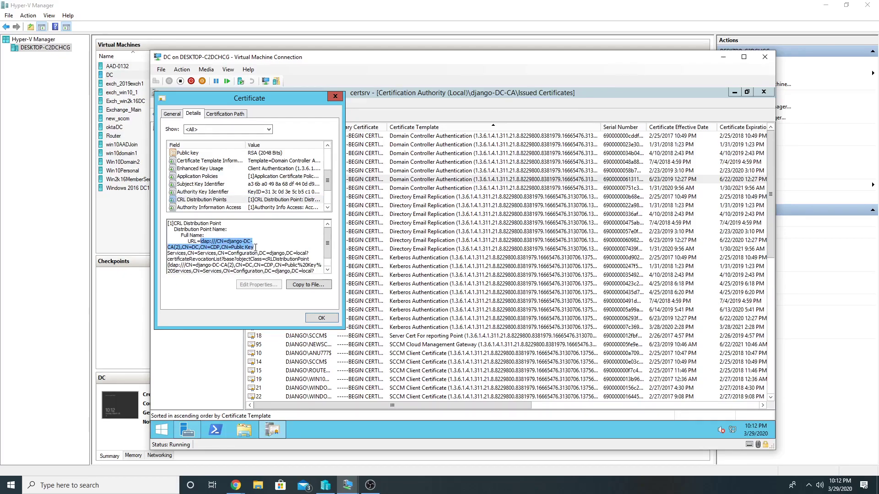
{"action": "left_click", "coordinate": [219, 241]}
{"action": "left_click_drag", "start_coordinate": [201, 241], "coordinate": [258, 250]}
{"action": "left_click_drag", "start_coordinate": [258, 249], "coordinate": [261, 253]}
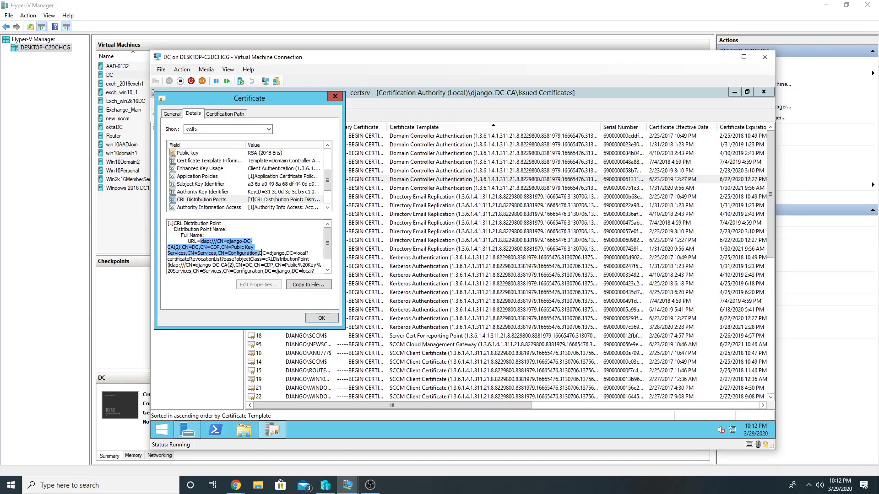
{"action": "left_click_drag", "start_coordinate": [262, 254], "coordinate": [262, 253]}
{"action": "left_click", "coordinate": [213, 242]}
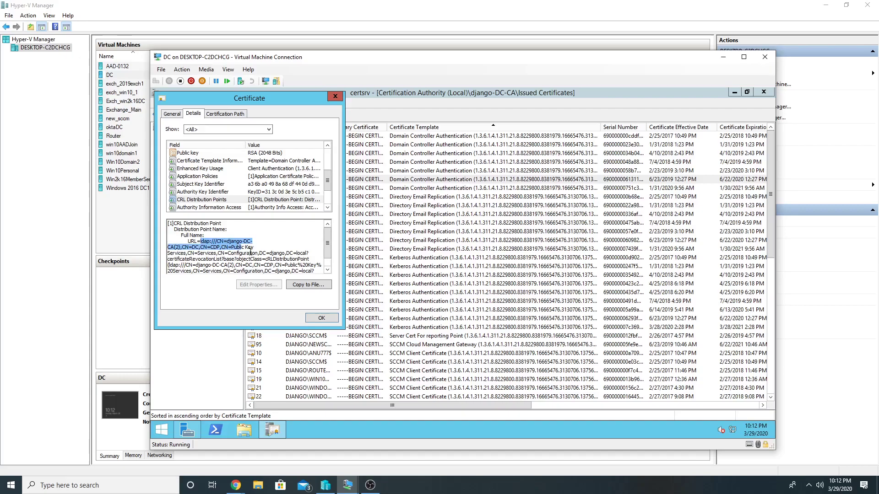
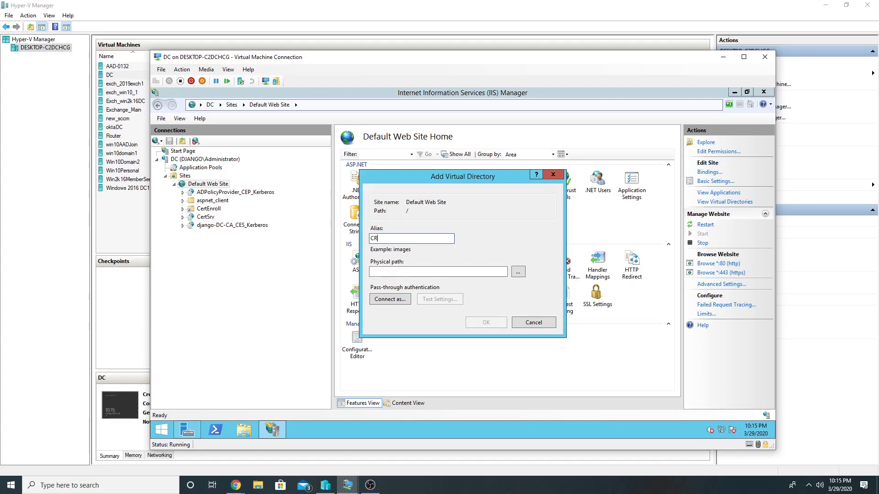
- Enter alias CRLDP and physical path c:\CRLDP for the new virtual directory
{"action": "type", "text": "P"}
{"action": "left_click", "coordinate": [480, 272]}
{"action": "type", "text": "c:\\"}
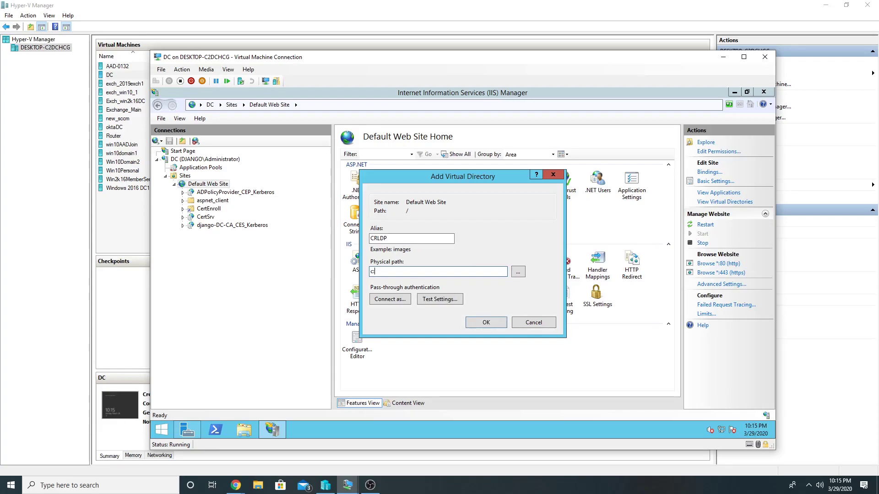
{"action": "type", "text": "CRLDP"}
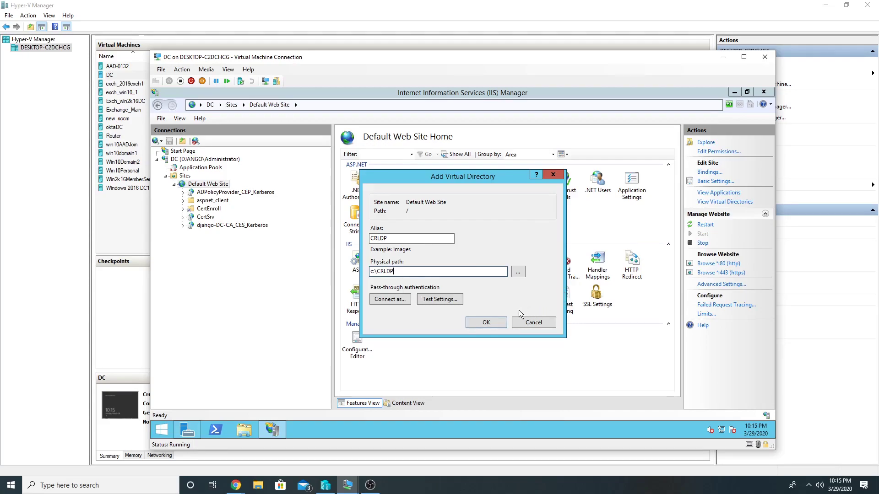
{"action": "left_click_drag", "start_coordinate": [394, 271], "coordinate": [377, 271]}
{"action": "right_click", "coordinate": [378, 270]}
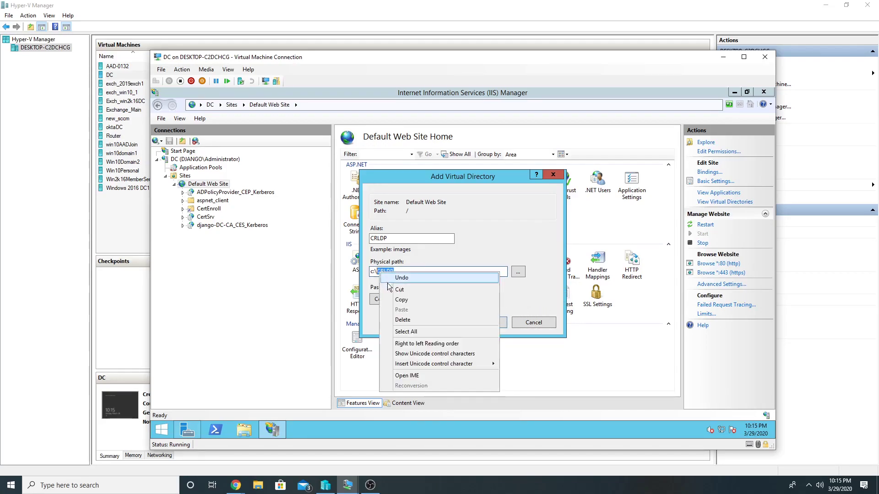
{"action": "left_click", "coordinate": [389, 299]}
- Create the CRLDP folder on drive C: and confirm the CRLDP virtual directory
{"action": "left_click", "coordinate": [251, 433]}
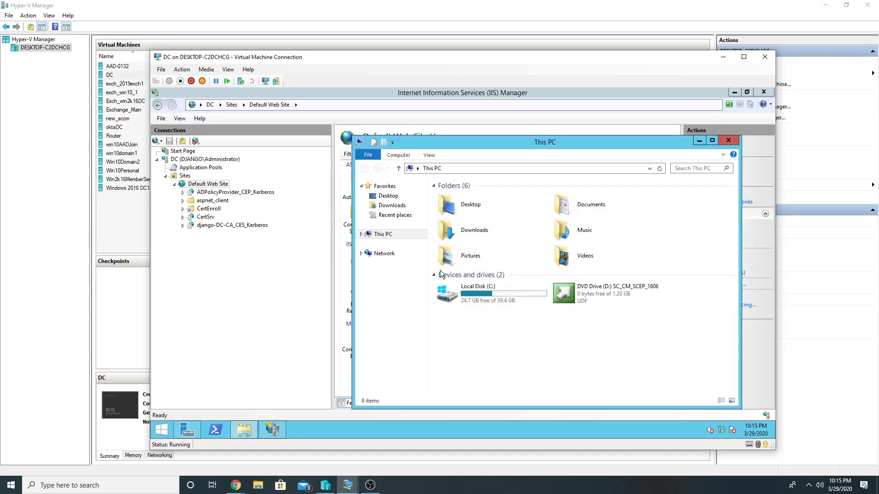
{"action": "double_click", "coordinate": [457, 290]}
{"action": "right_click", "coordinate": [493, 334]}
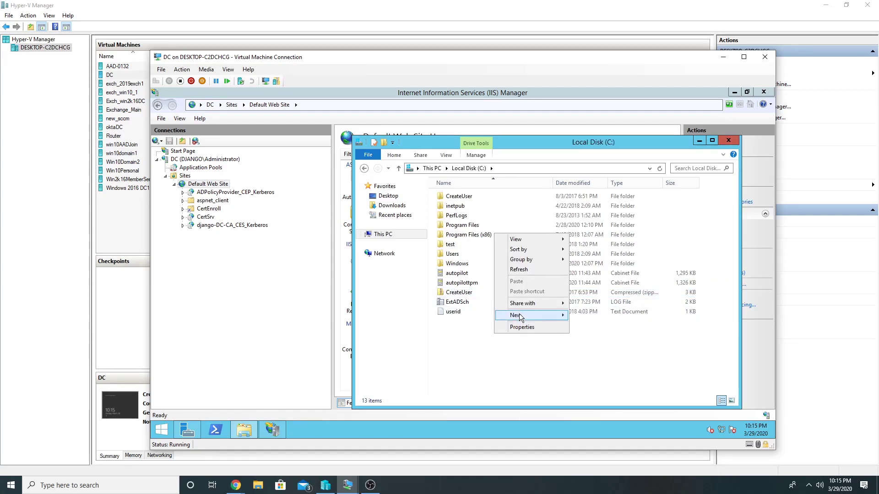
{"action": "mouse_move", "coordinate": [540, 309]}
{"action": "left_click", "coordinate": [586, 315]}
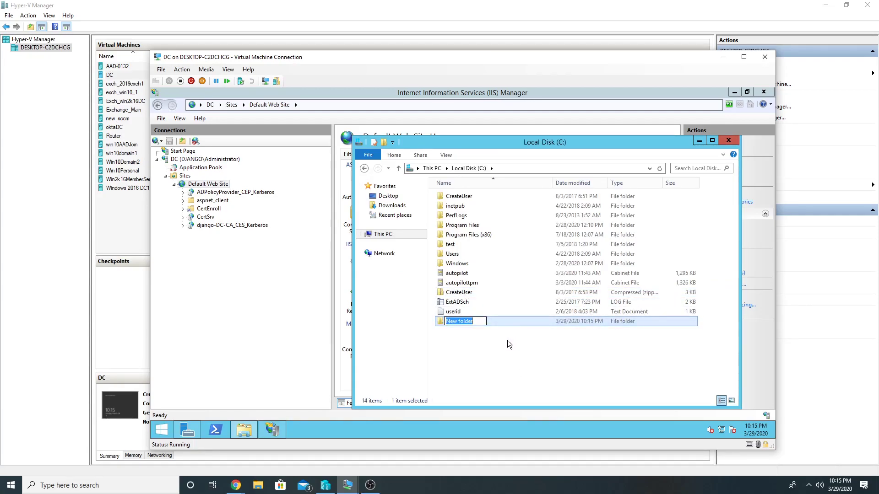
{"action": "type", "text": "CRLDP"}
{"action": "left_click", "coordinate": [509, 343]}
{"action": "left_click", "coordinate": [728, 140]}
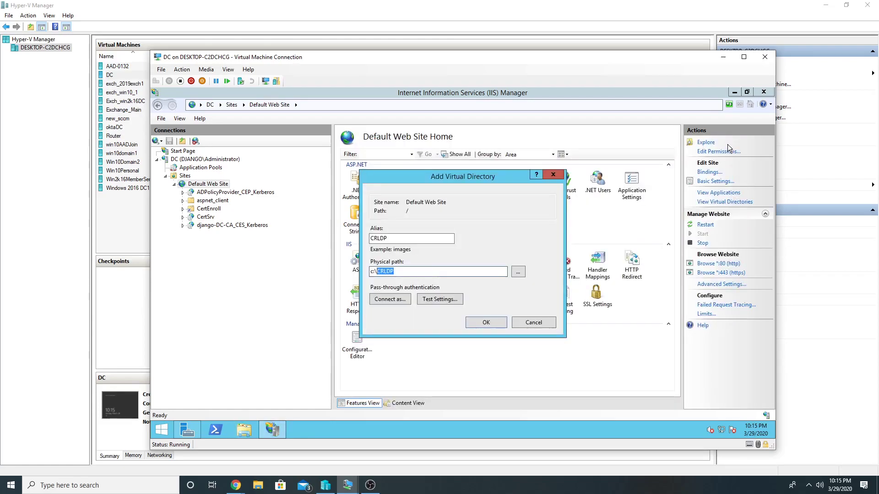
{"action": "left_click", "coordinate": [486, 323]}
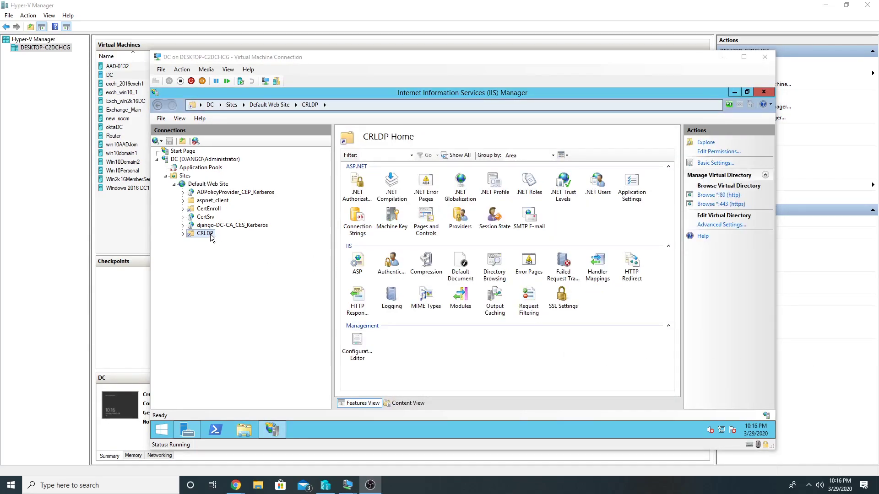
- Enable Directory Browsing for the CRLDP virtual directory
{"action": "double_click", "coordinate": [493, 270]}
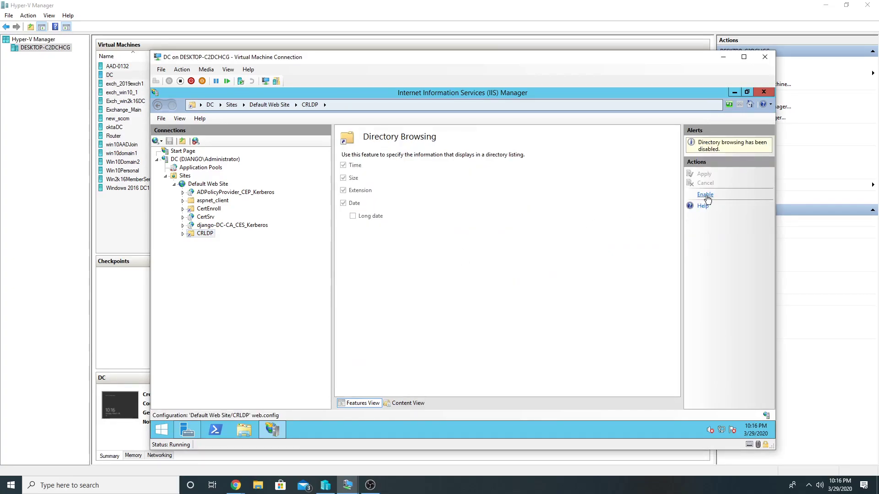
{"action": "left_click", "coordinate": [706, 196]}
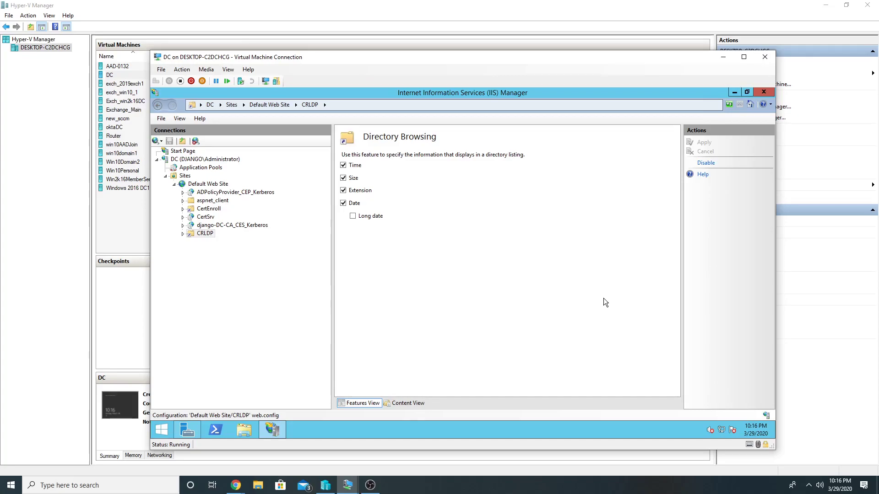
{"action": "left_click", "coordinate": [215, 226]}
{"action": "left_click", "coordinate": [213, 233]}
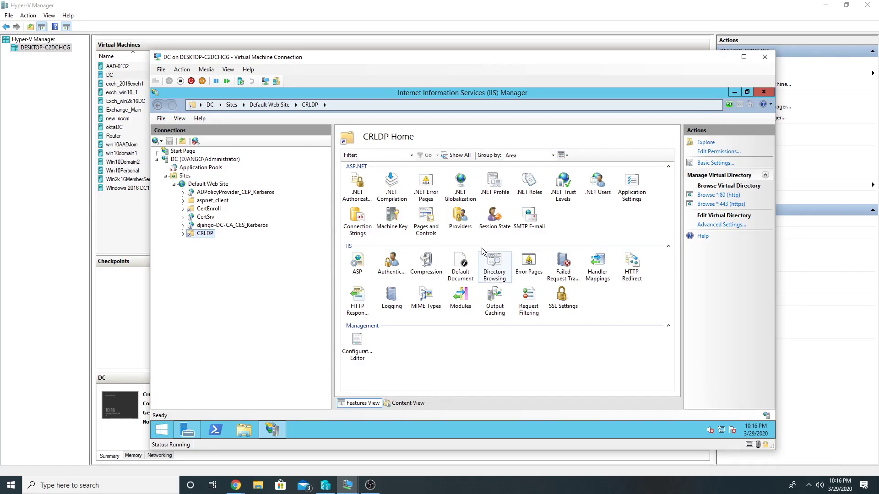
- Set system.webServer/security/requestFiltering allowDoubleEscaping to True, apply, and close IIS Manager
{"action": "double_click", "coordinate": [364, 349]}
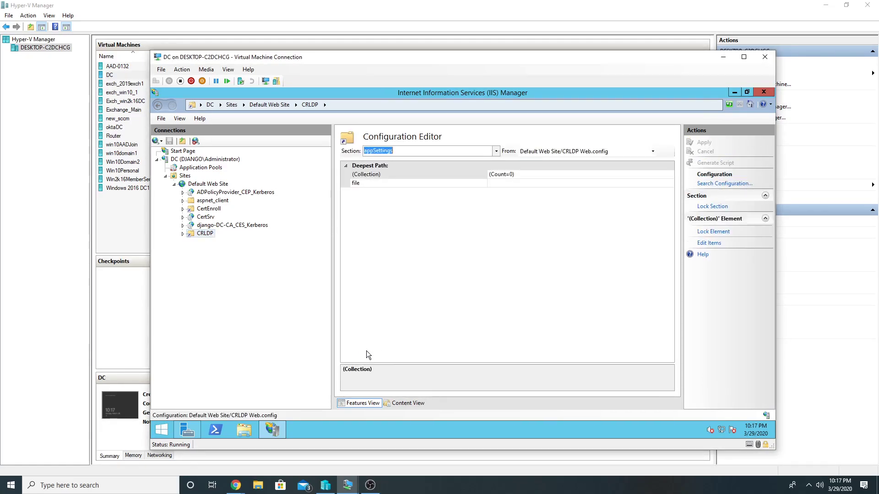
{"action": "left_click", "coordinate": [496, 151]}
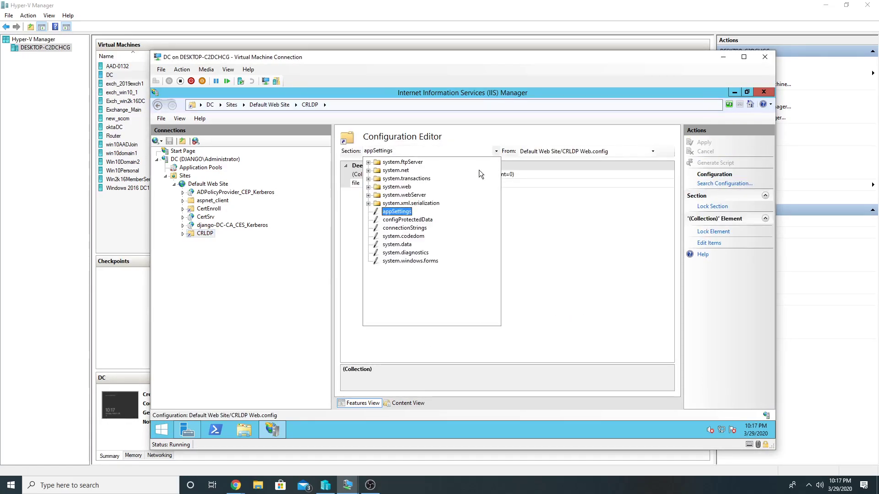
{"action": "left_click", "coordinate": [368, 195]}
{"action": "scroll", "coordinate": [379, 198], "scroll_direction": "down", "scroll_amount": 1}
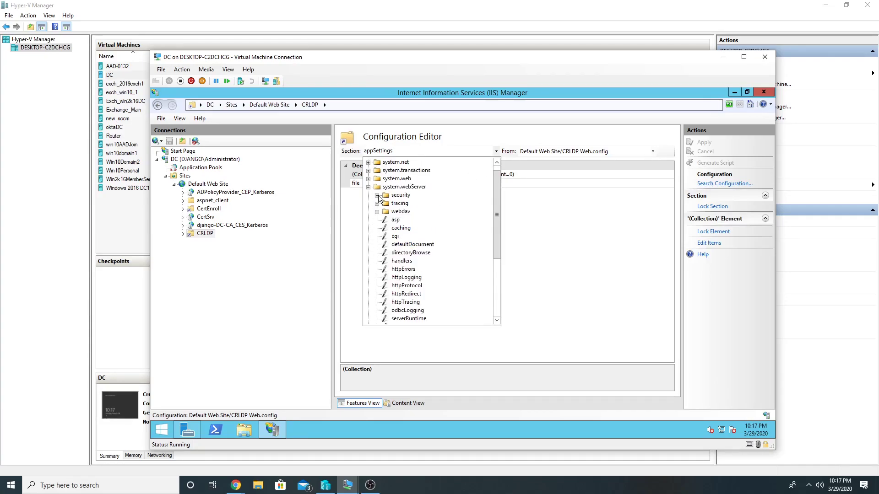
{"action": "left_click", "coordinate": [377, 196]}
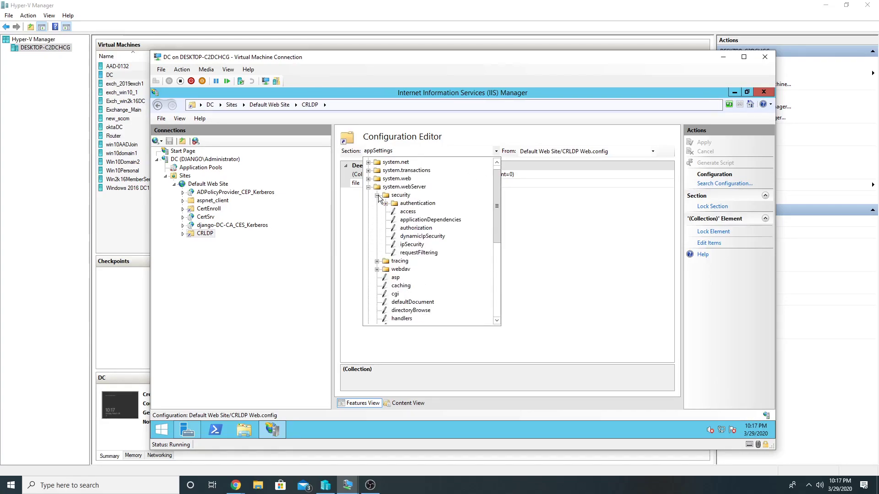
{"action": "left_click", "coordinate": [417, 252]}
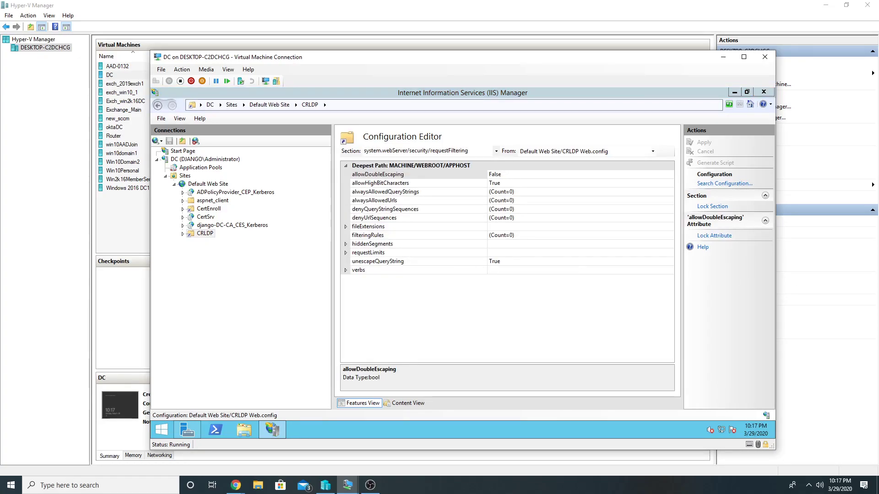
{"action": "left_click", "coordinate": [416, 174]}
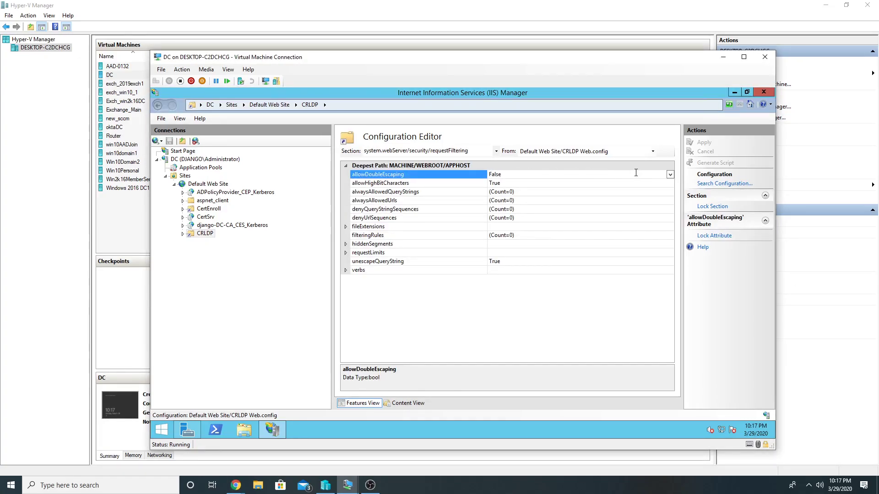
{"action": "left_click", "coordinate": [670, 175]}
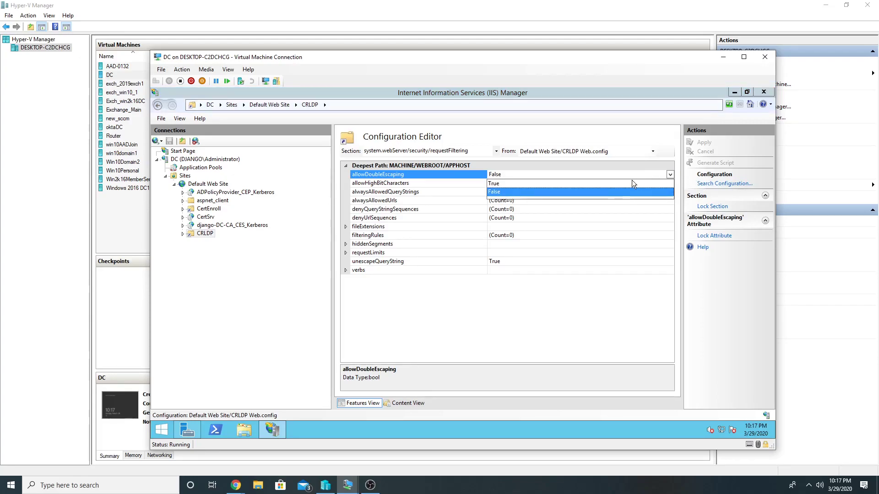
{"action": "left_click", "coordinate": [599, 185]}
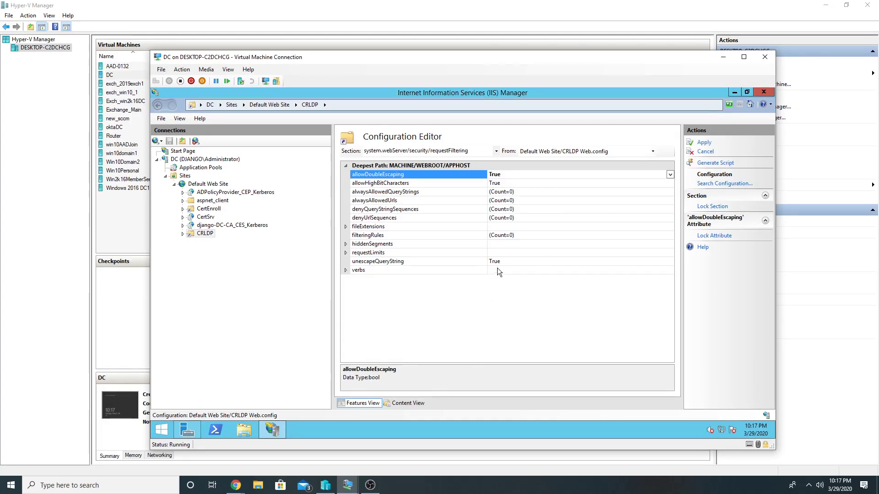
{"action": "left_click", "coordinate": [704, 143]}
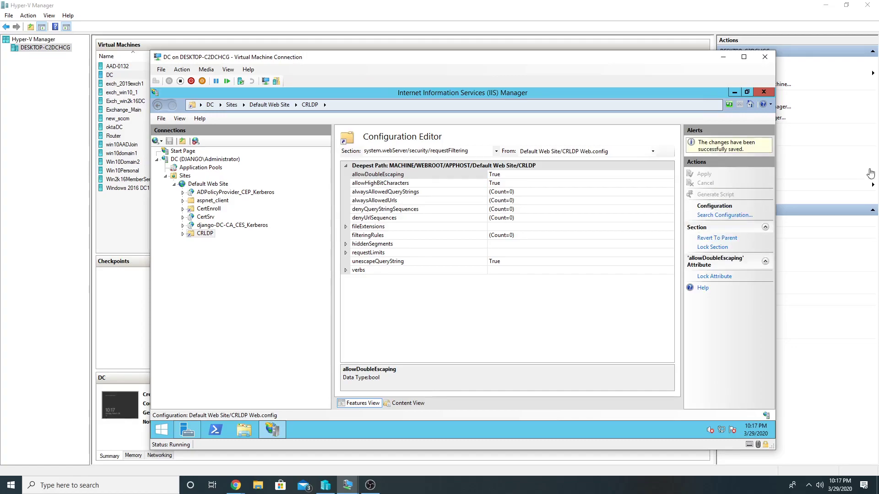
{"action": "left_click", "coordinate": [764, 92]}
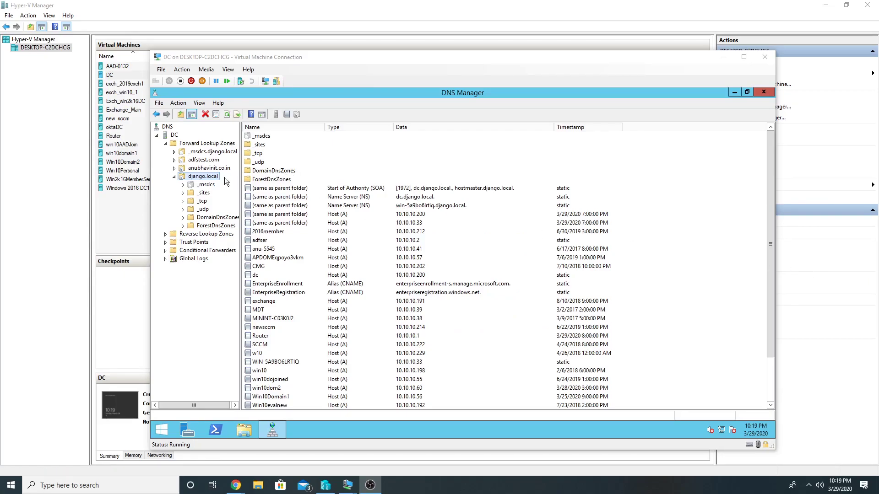
- Create a New Host (A) record named crl at 10.10.10.200 under django.local
{"action": "right_click", "coordinate": [209, 177]}
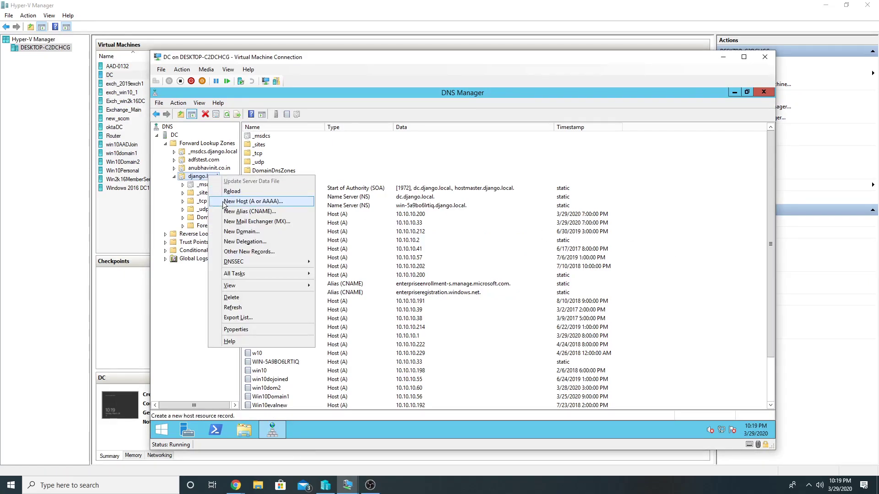
{"action": "left_click", "coordinate": [238, 201]}
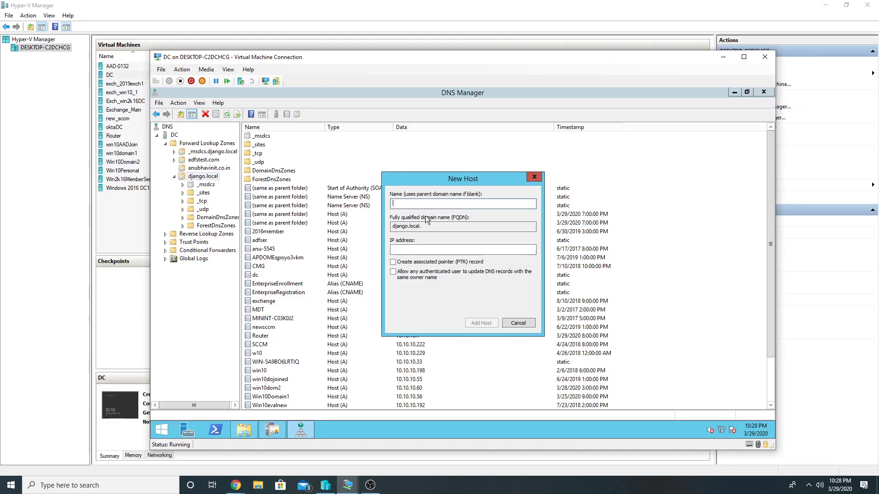
{"action": "type", "text": "crl"}
{"action": "key", "text": "Tab"}
{"action": "key", "text": "Tab"}
{"action": "key", "text": "Tab"}
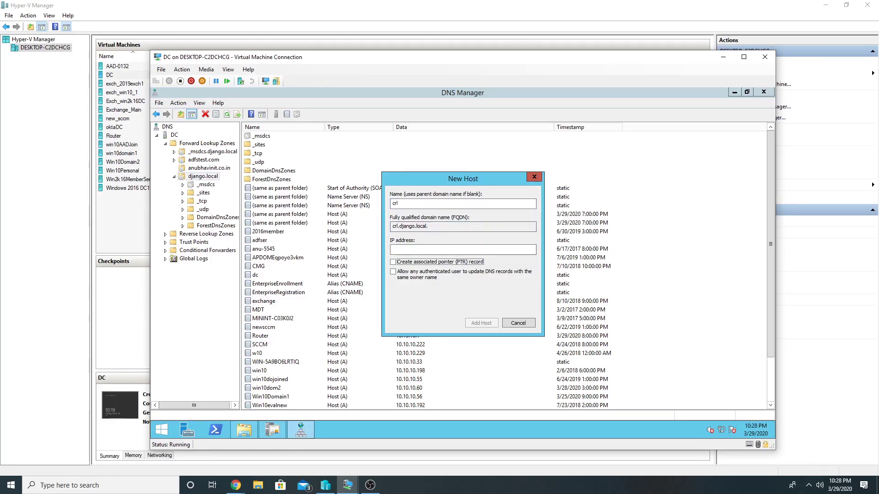
{"action": "left_click", "coordinate": [413, 249]}
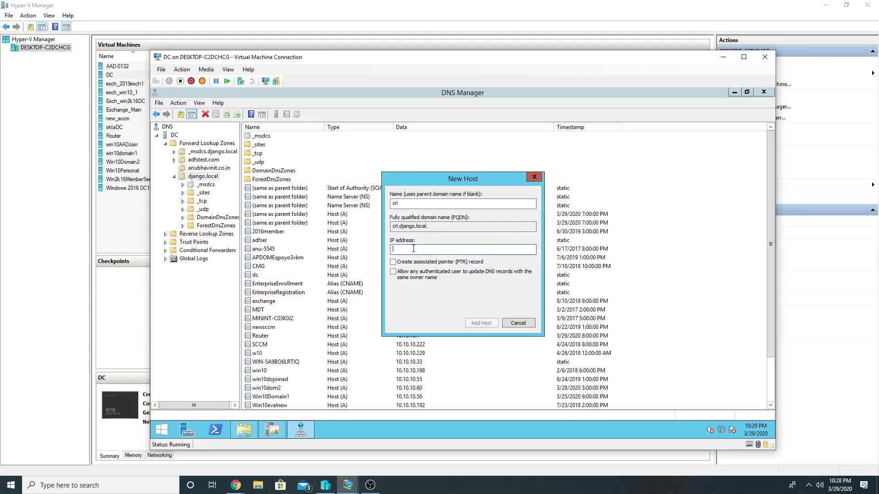
{"action": "type", "text": "10.10.10.200"}
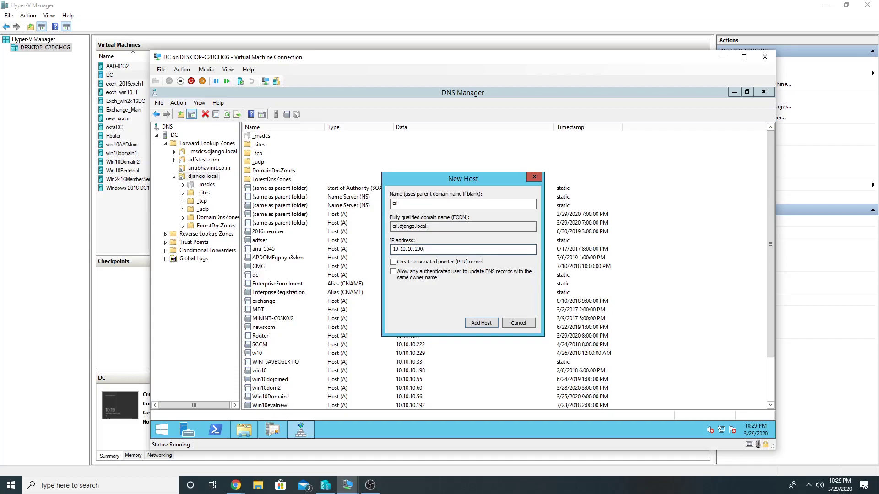
{"action": "left_click", "coordinate": [482, 322]}
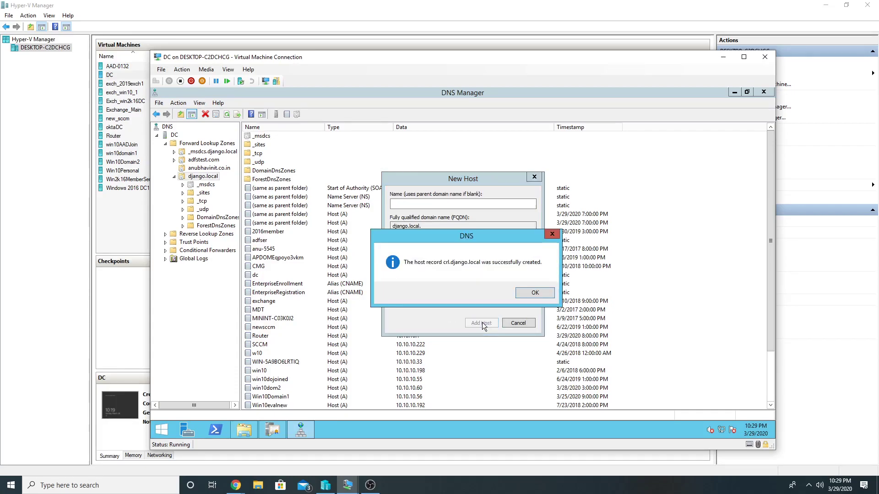
{"action": "left_click", "coordinate": [535, 294]}
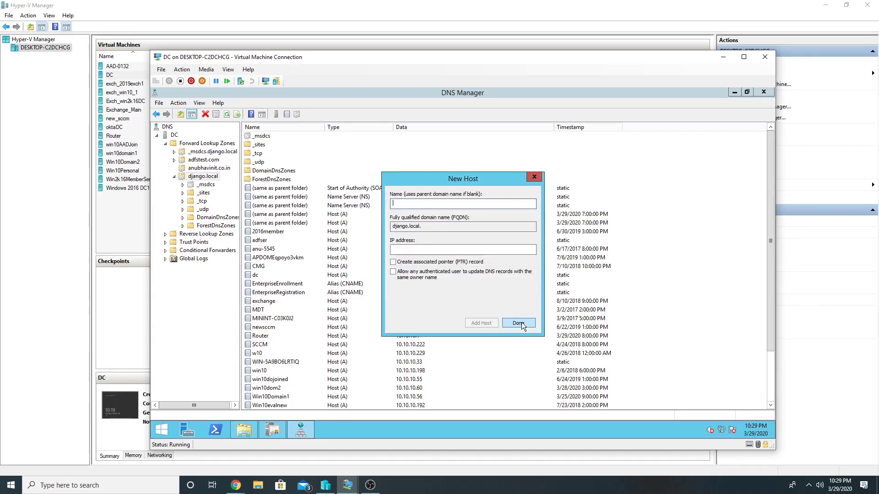
{"action": "left_click", "coordinate": [520, 322]}
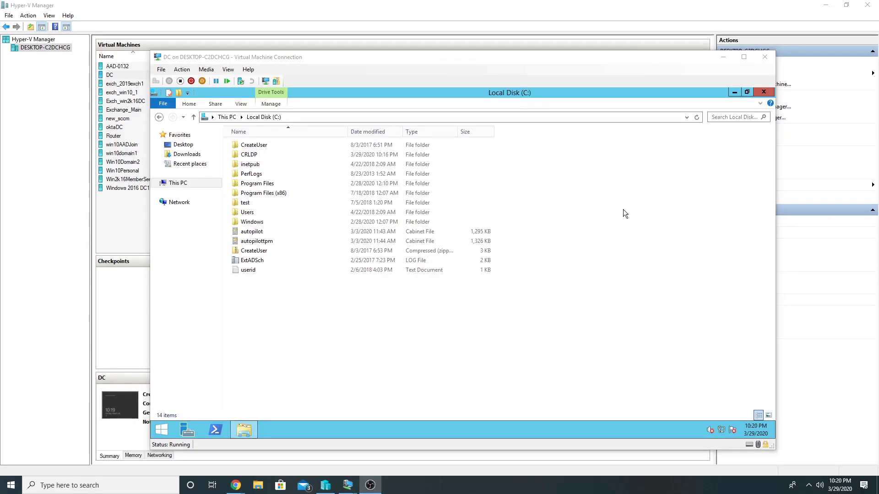
- Share the CRLDP folder under the hidden share name CRLDP$
{"action": "left_click", "coordinate": [250, 154]}
{"action": "right_click", "coordinate": [251, 155]}
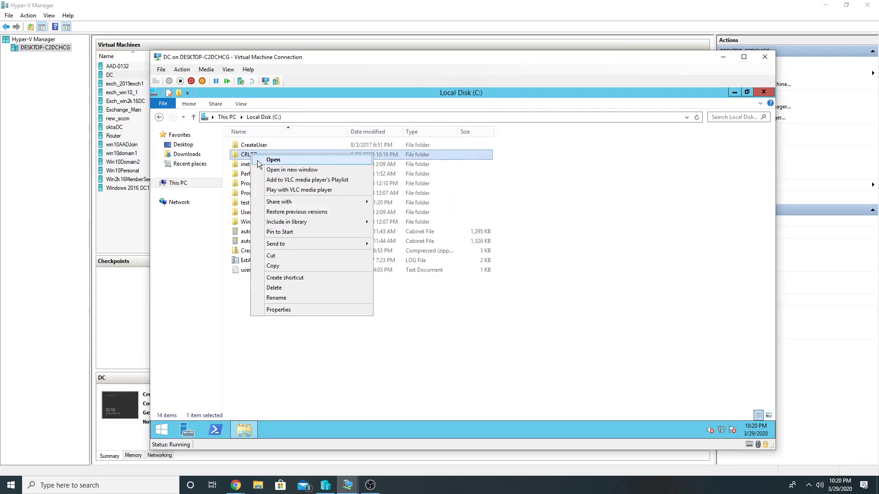
{"action": "left_click", "coordinate": [283, 308]}
{"action": "left_click", "coordinate": [296, 178]}
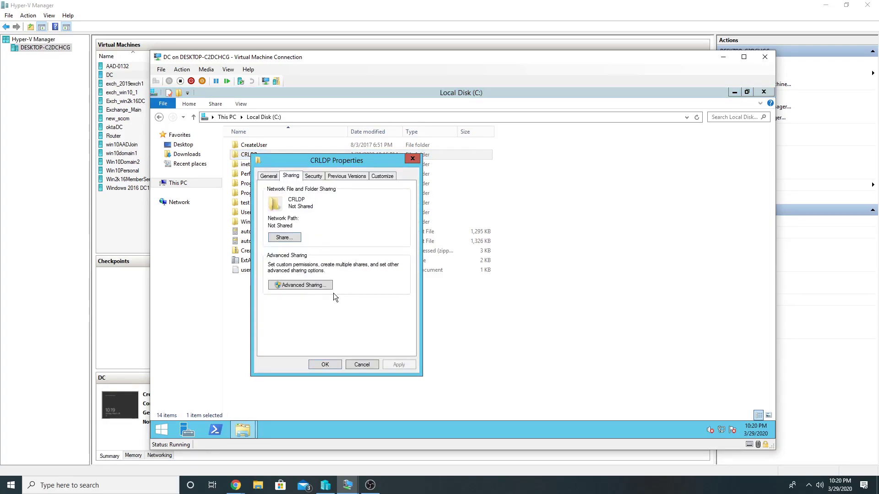
{"action": "left_click", "coordinate": [307, 285]}
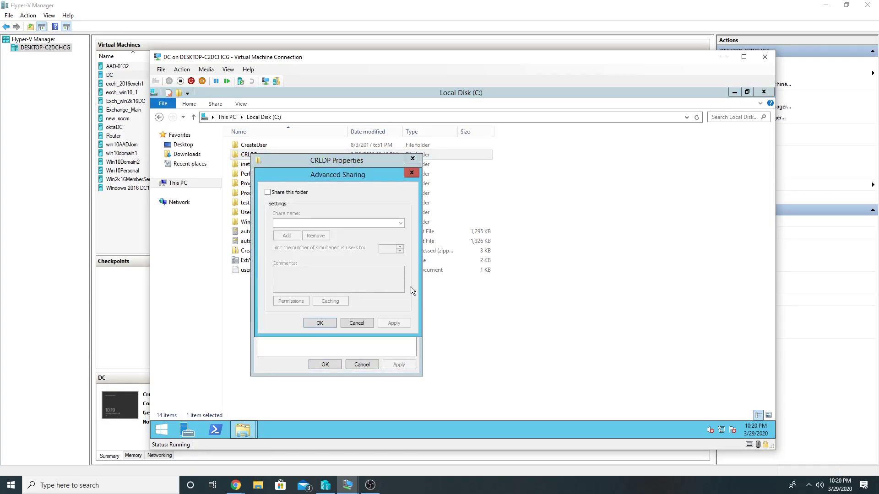
{"action": "left_click", "coordinate": [292, 192]}
{"action": "key", "text": "alt+Tab"}
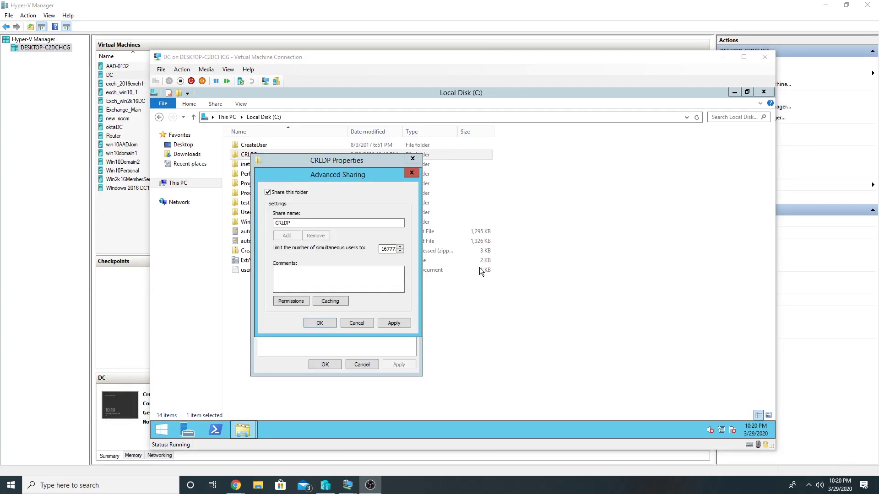
{"action": "left_click", "coordinate": [305, 224]}
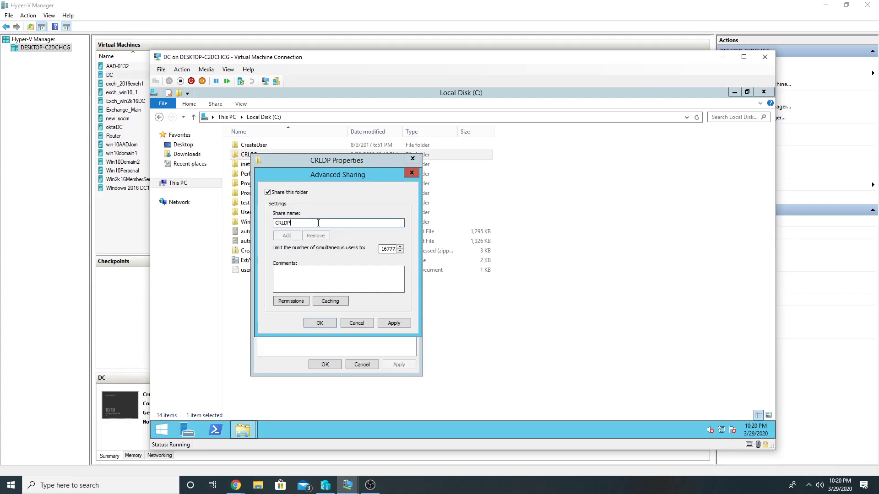
{"action": "type", "text": "$"}
- Give the DC computer Full Control in the CRLDP$ share permissions
{"action": "left_click", "coordinate": [281, 302]}
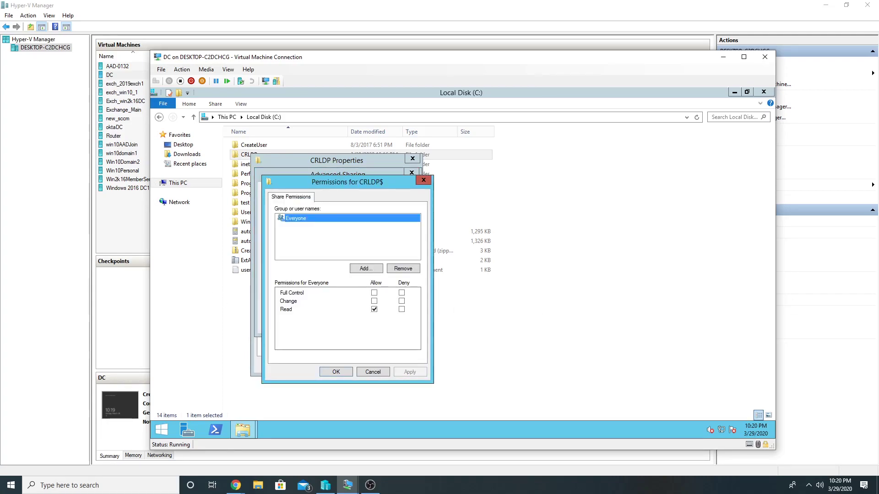
{"action": "left_click", "coordinate": [366, 268]}
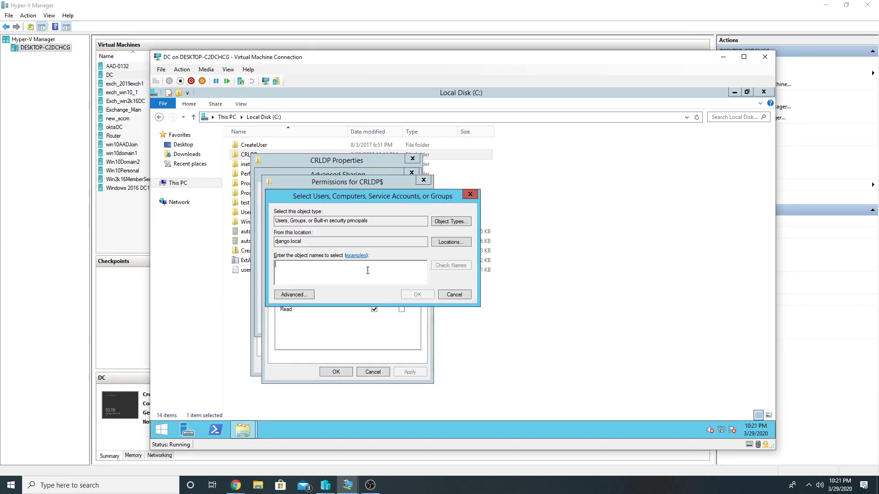
{"action": "left_click", "coordinate": [442, 221]}
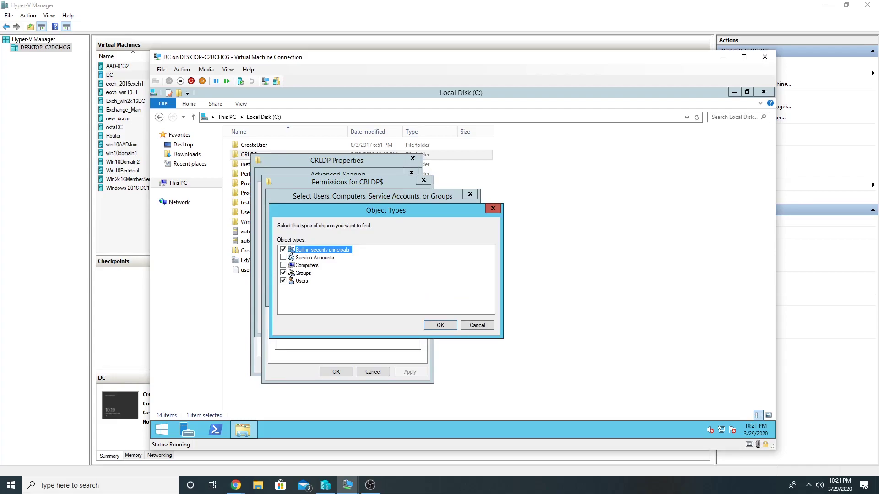
{"action": "left_click", "coordinate": [441, 325]}
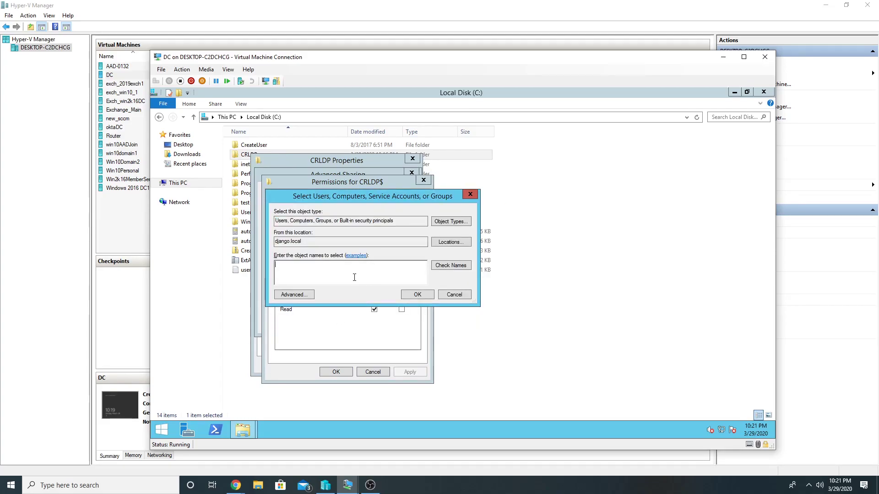
{"action": "type", "text": "dc"}
{"action": "left_click", "coordinate": [453, 265]}
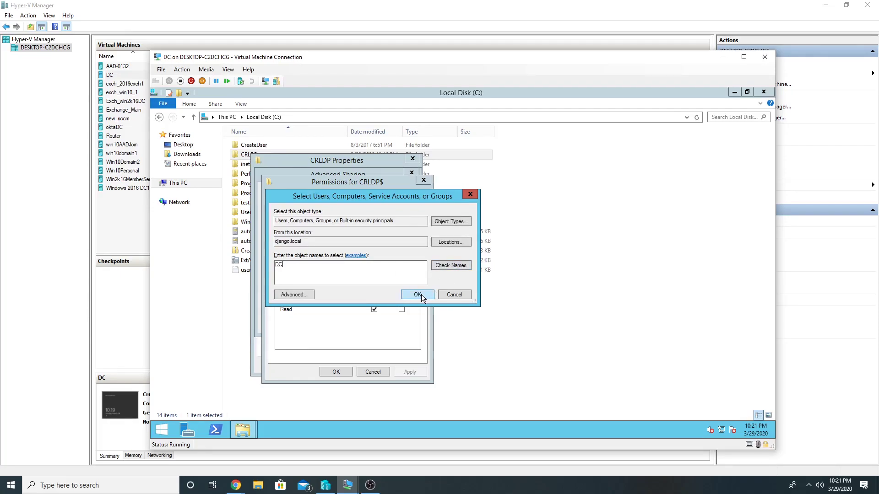
{"action": "left_click", "coordinate": [418, 295]}
{"action": "left_click", "coordinate": [374, 293]}
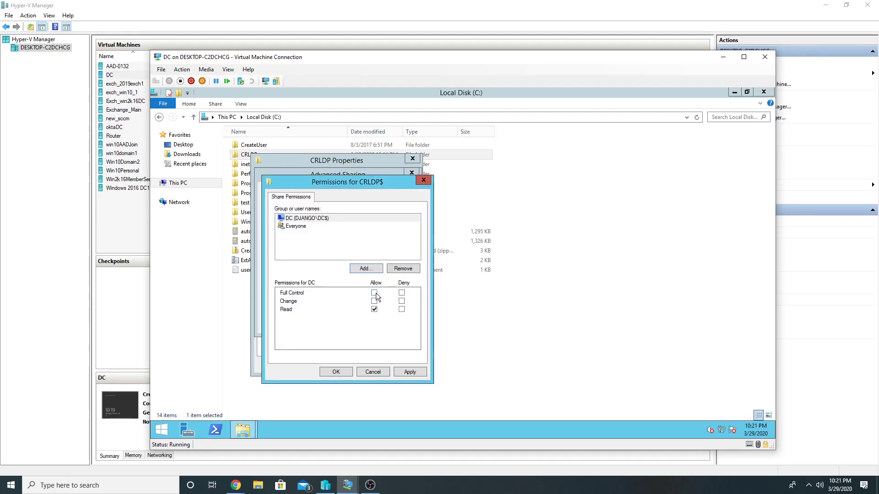
{"action": "left_click", "coordinate": [410, 372]}
{"action": "left_click", "coordinate": [358, 373]}
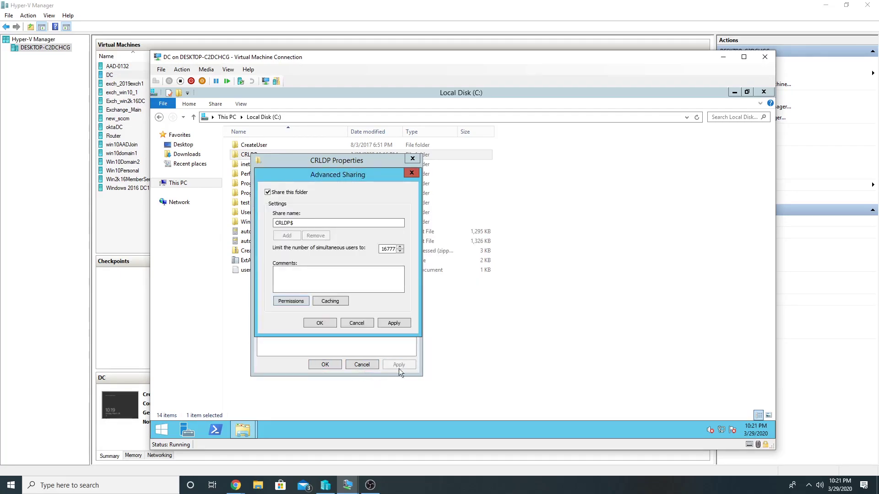
{"action": "left_click", "coordinate": [322, 317]}
{"action": "left_click", "coordinate": [327, 361]}
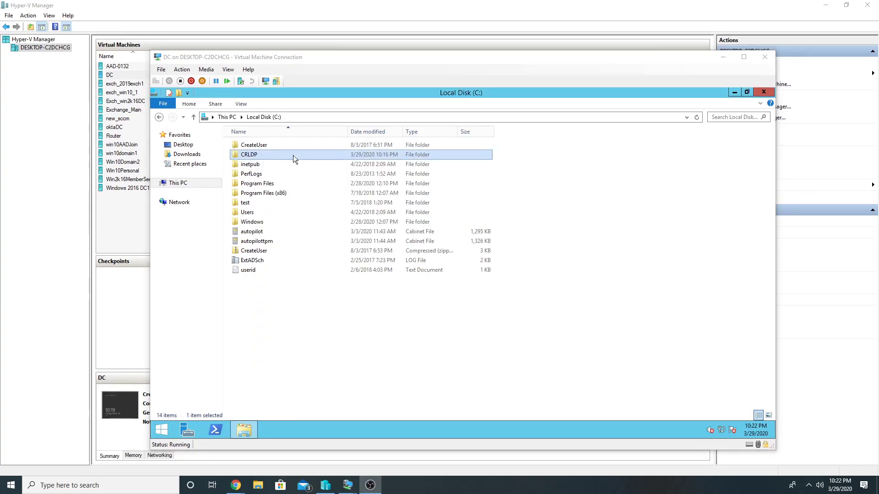
- Set the CRLDP$ share's caching so no files are available offline
{"action": "right_click", "coordinate": [265, 154]}
{"action": "left_click", "coordinate": [277, 308]}
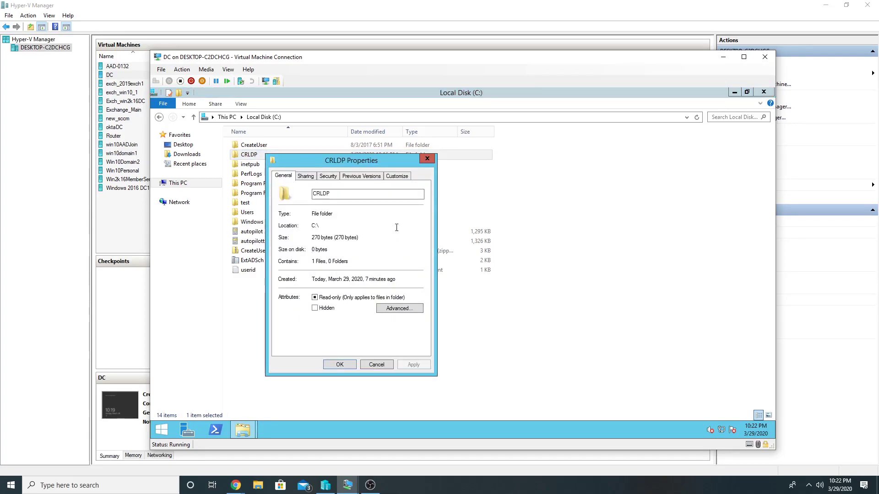
{"action": "left_click", "coordinate": [306, 176]}
{"action": "left_click", "coordinate": [323, 284]}
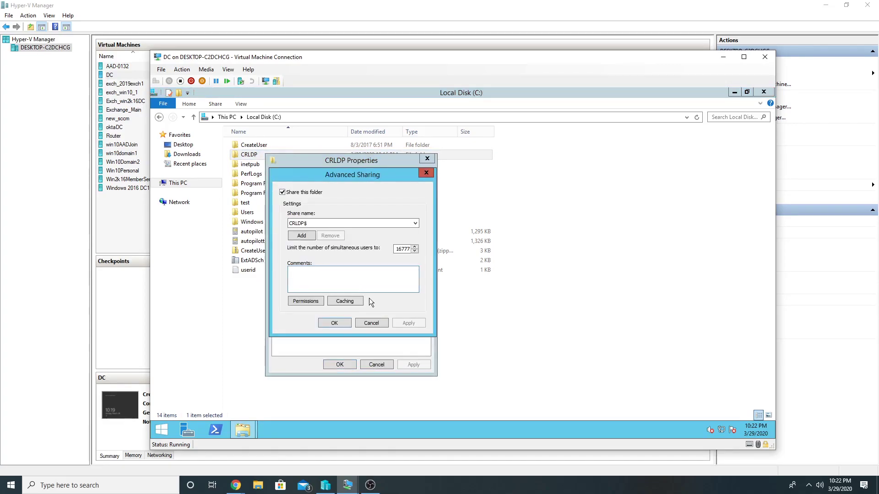
{"action": "left_click", "coordinate": [342, 302]}
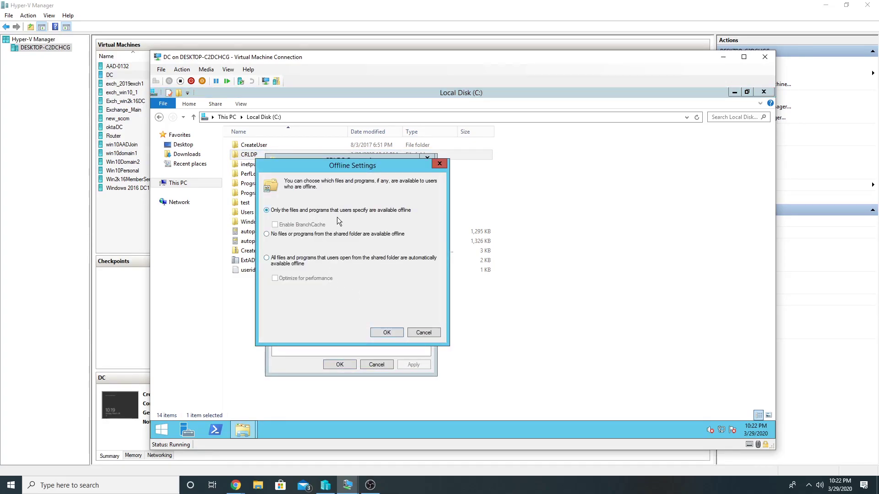
{"action": "left_click", "coordinate": [270, 235]}
{"action": "left_click", "coordinate": [387, 333]}
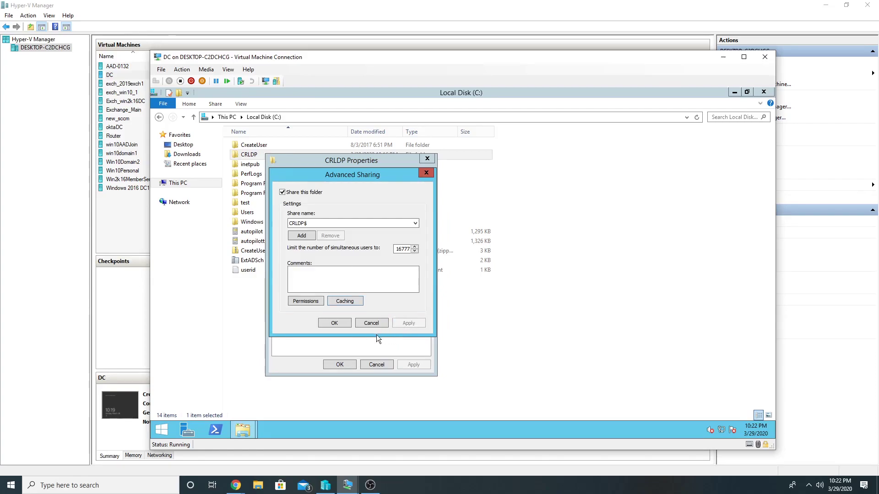
{"action": "left_click", "coordinate": [343, 333]}
{"action": "left_click", "coordinate": [339, 177]}
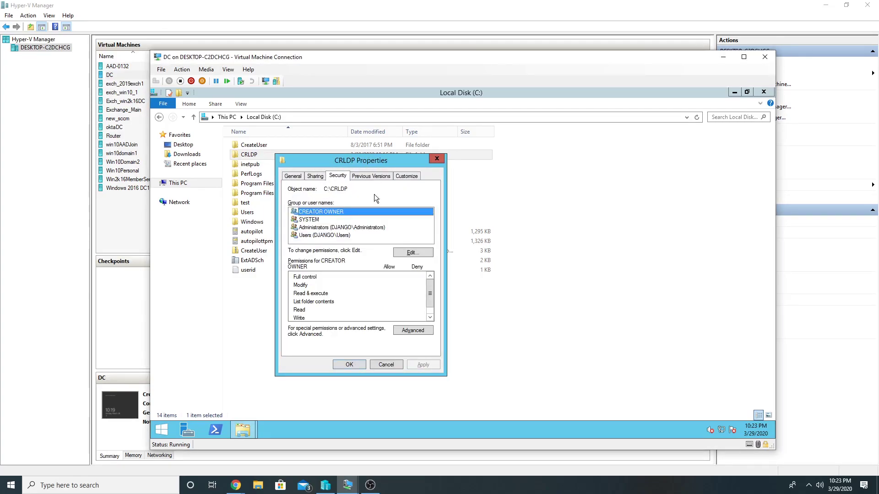
- Add the DC computer with Full control to the CRLDP folder's Security permissions
{"action": "left_click", "coordinate": [406, 254]}
{"action": "left_click", "coordinate": [402, 298]}
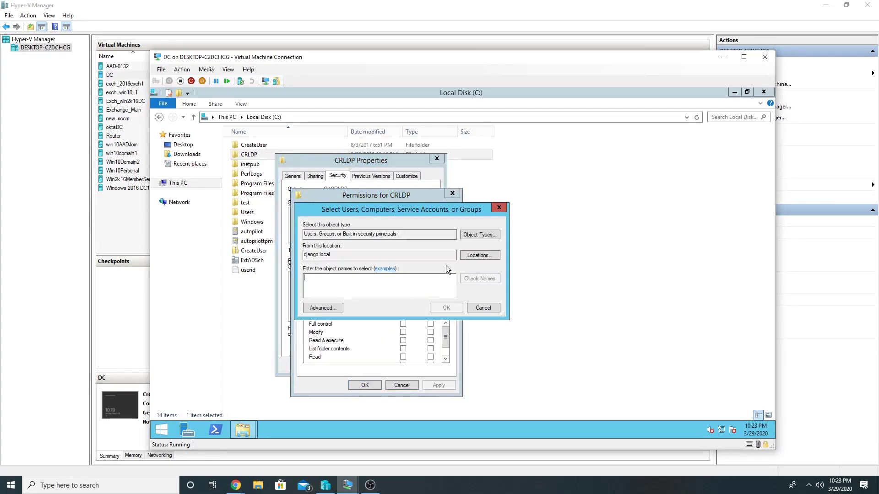
{"action": "left_click", "coordinate": [477, 234]}
{"action": "left_click", "coordinate": [312, 278]}
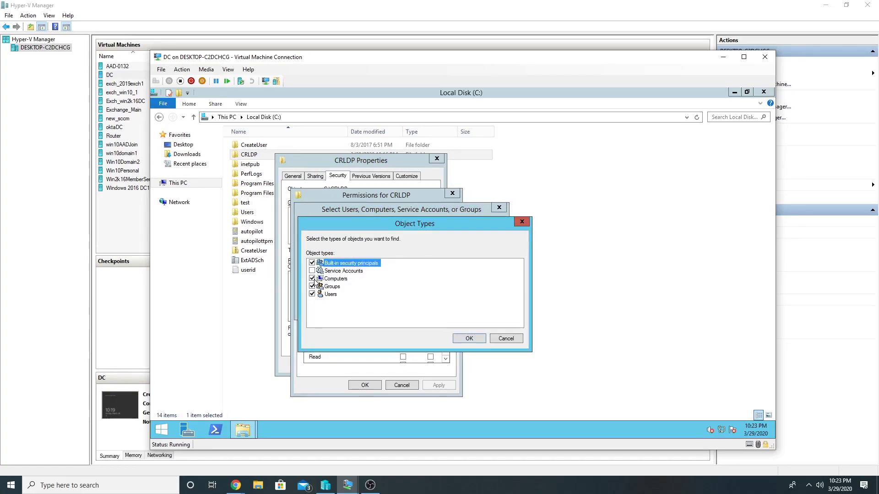
{"action": "left_click", "coordinate": [478, 340]}
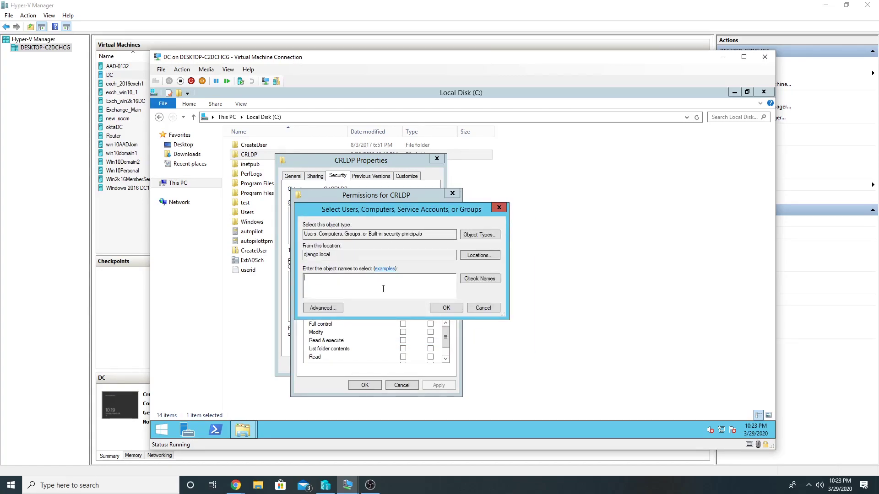
{"action": "left_click", "coordinate": [478, 277]}
{"action": "left_click", "coordinate": [446, 307]}
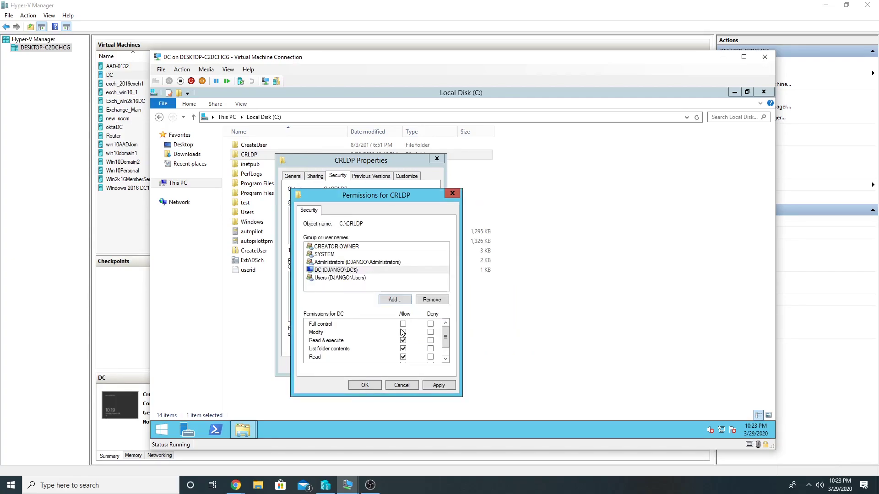
{"action": "left_click", "coordinate": [403, 324]}
{"action": "left_click", "coordinate": [437, 385]}
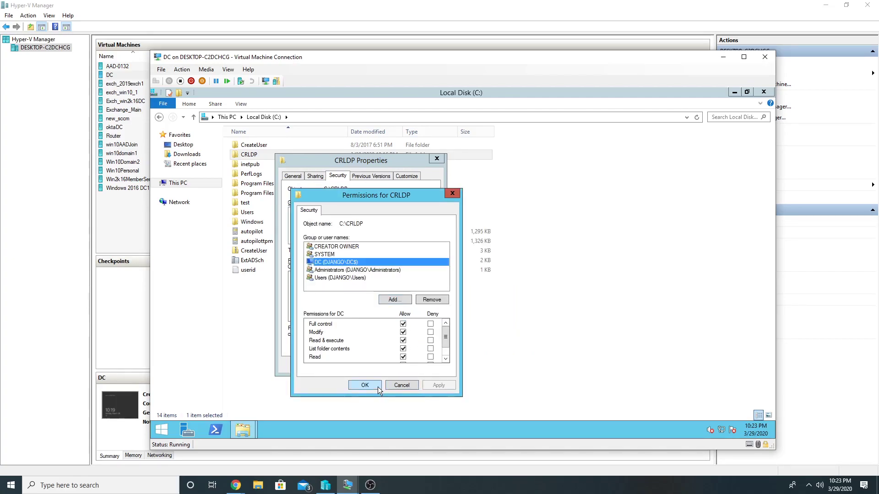
{"action": "left_click", "coordinate": [377, 386]}
{"action": "left_click", "coordinate": [361, 366]}
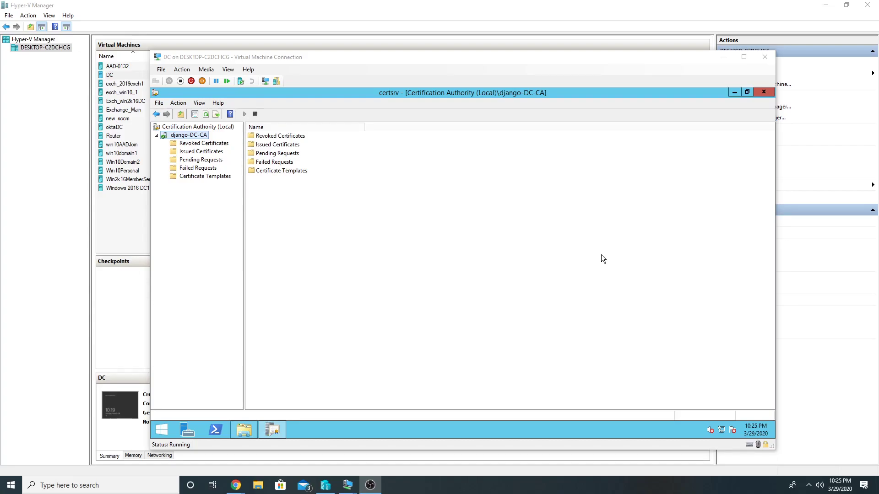
- Begin adding a CRL distribution point location in django-DC-CA's Extensions properties
{"action": "right_click", "coordinate": [198, 137]}
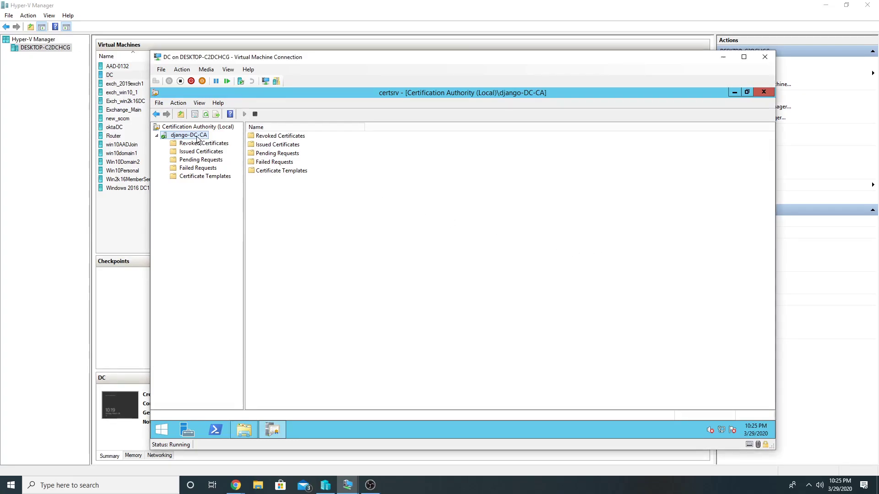
{"action": "left_click", "coordinate": [218, 189]}
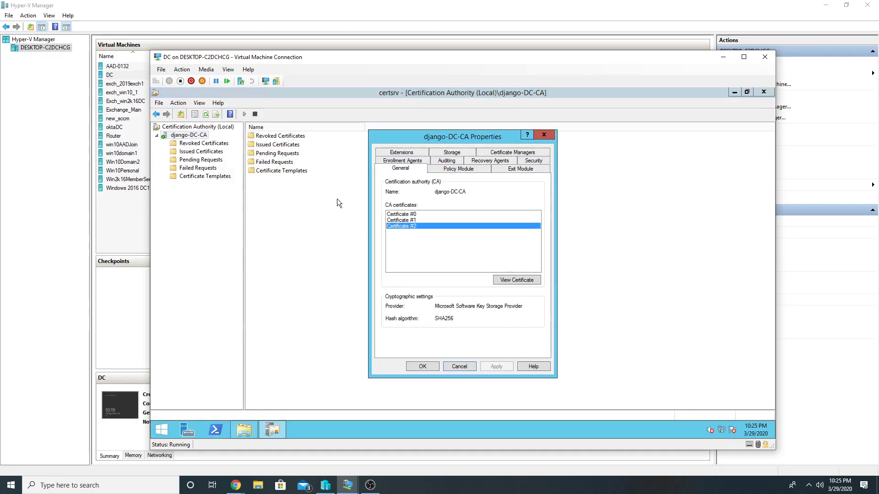
{"action": "left_click", "coordinate": [405, 162]}
{"action": "left_click", "coordinate": [402, 152]}
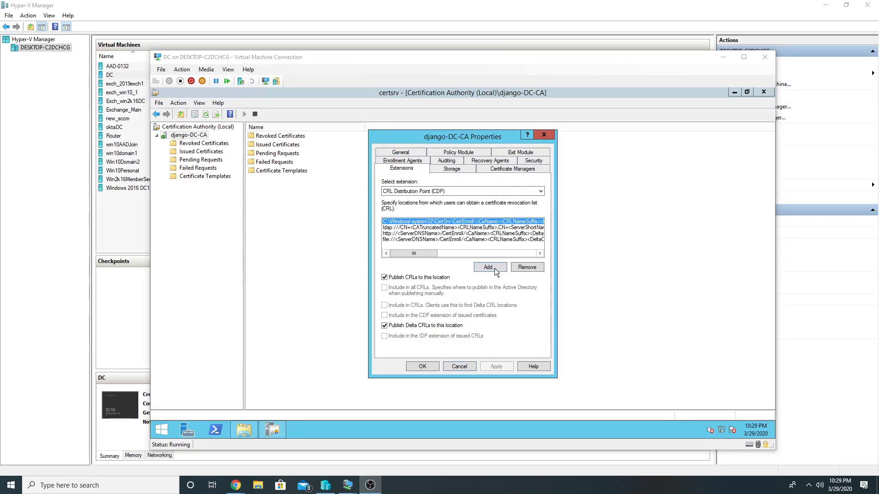
{"action": "left_click", "coordinate": [495, 268]}
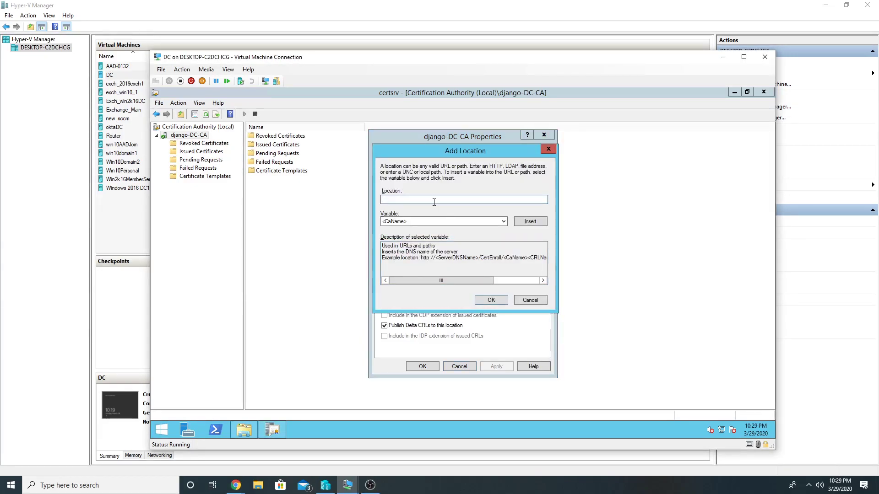
{"action": "type", "text": "http://crl.django.local/CRLDP/"}
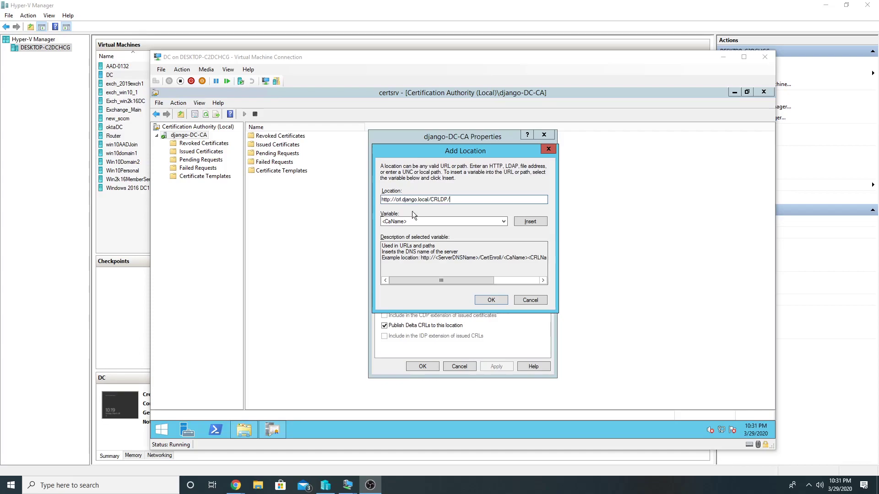
{"action": "left_click", "coordinate": [426, 222]}
{"action": "left_click", "coordinate": [425, 229]}
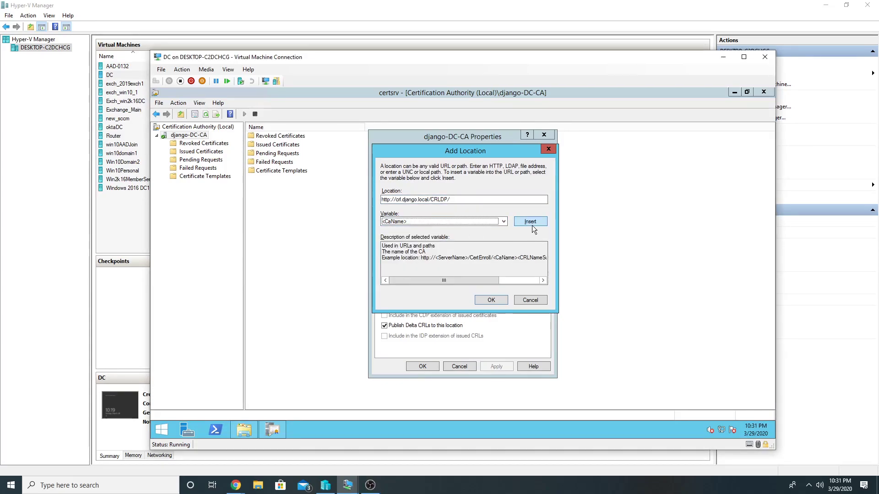
{"action": "left_click", "coordinate": [524, 222]}
{"action": "left_click", "coordinate": [488, 220]}
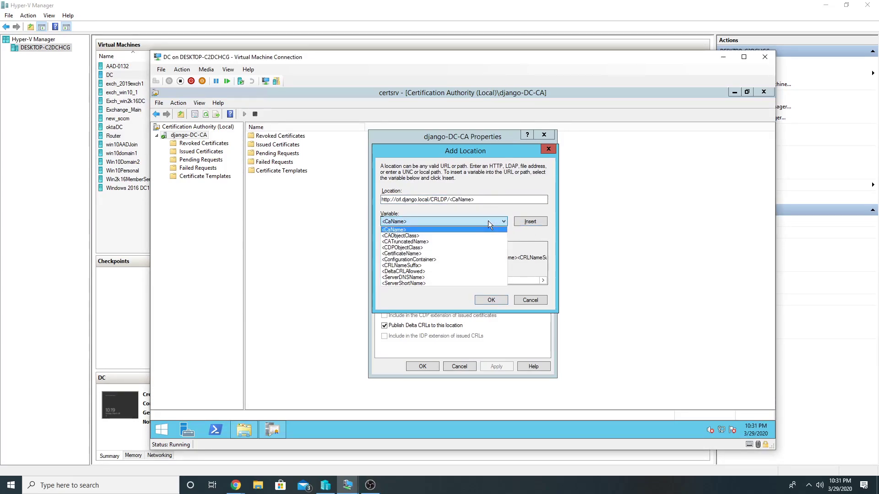
{"action": "left_click", "coordinate": [448, 265]}
{"action": "left_click", "coordinate": [529, 222]}
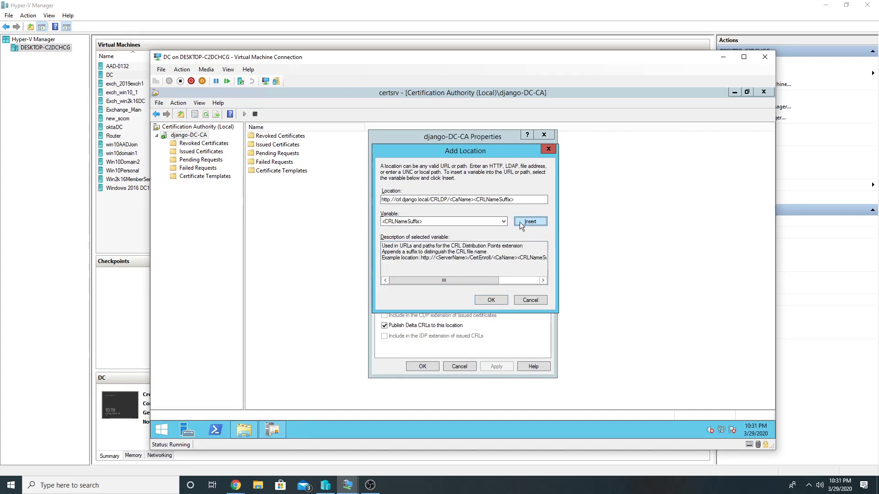
{"action": "left_click", "coordinate": [483, 221]}
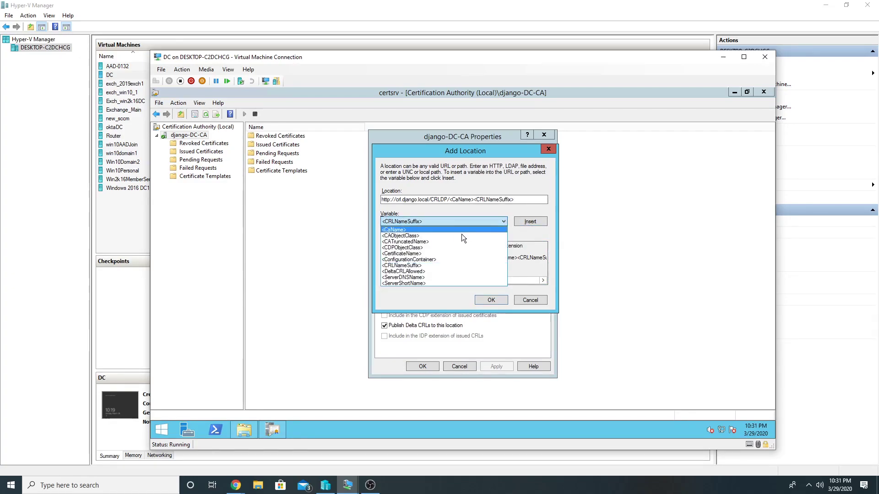
{"action": "left_click", "coordinate": [433, 272]}
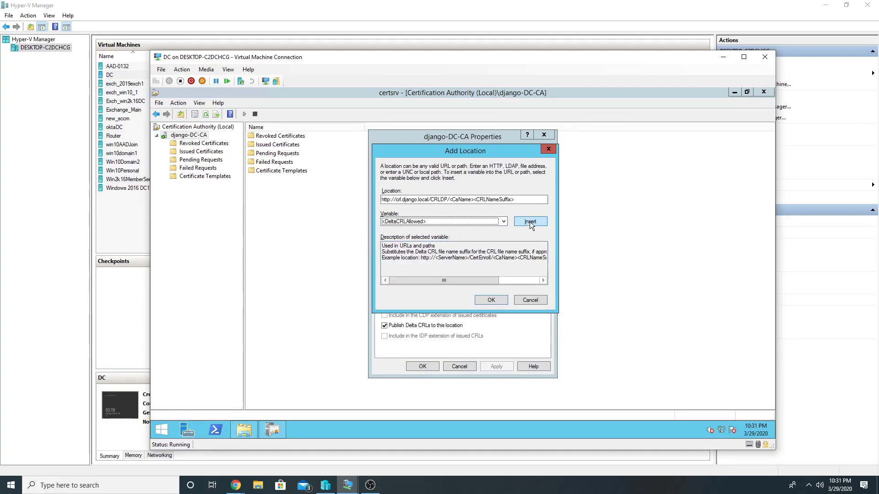
{"action": "left_click", "coordinate": [529, 222]}
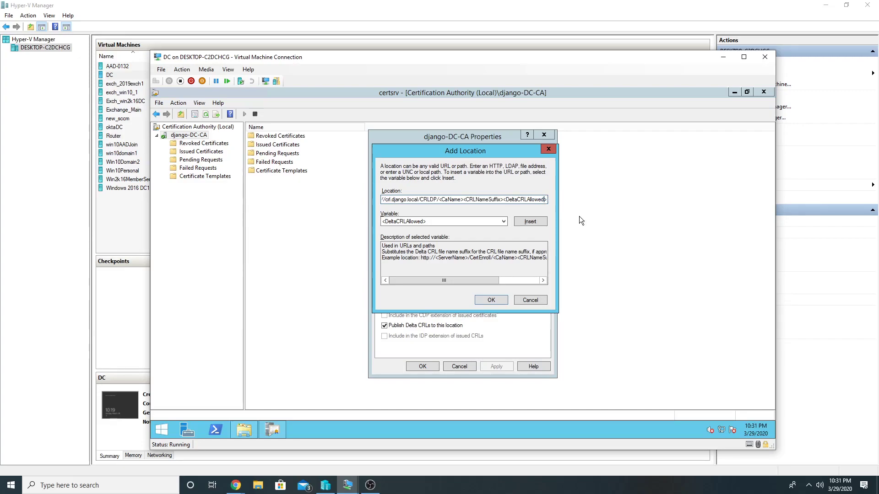
{"action": "type", "text": ".crl"}
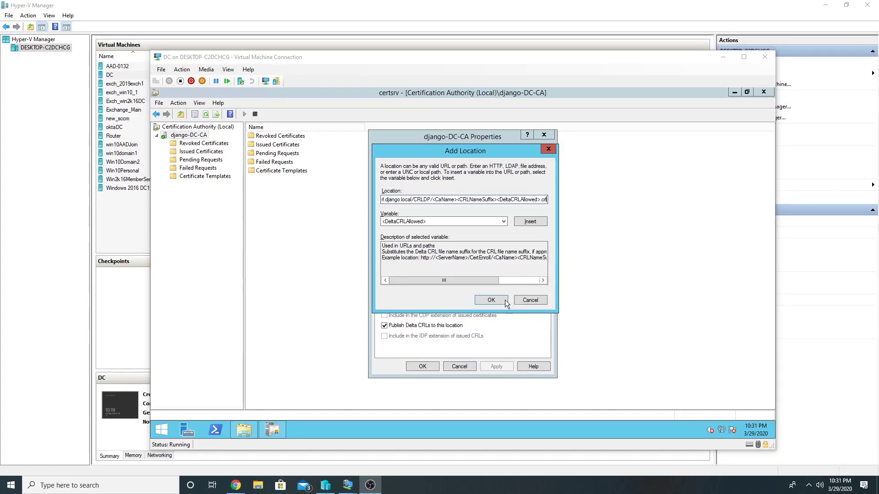
{"action": "left_click", "coordinate": [490, 300]}
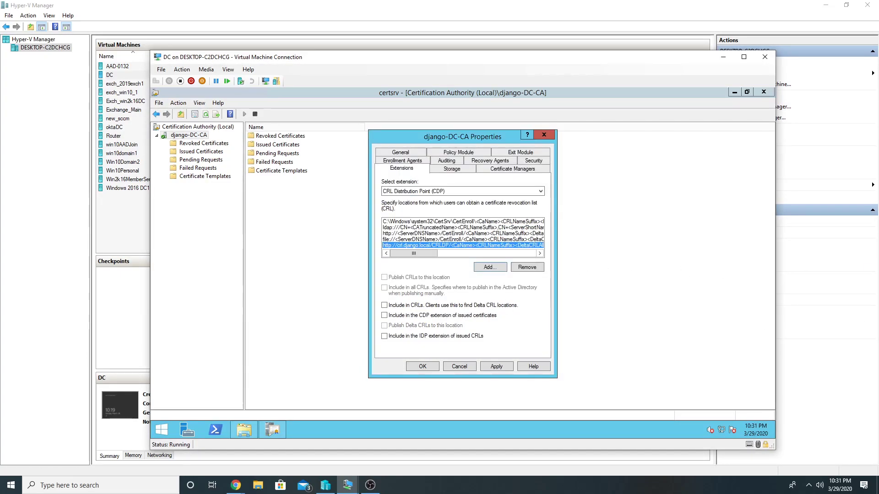
- Include the http location in CRLs and the CDP extension, applying without restarting
{"action": "left_click", "coordinate": [395, 306]}
{"action": "left_click", "coordinate": [391, 317]}
{"action": "left_click", "coordinate": [507, 368]}
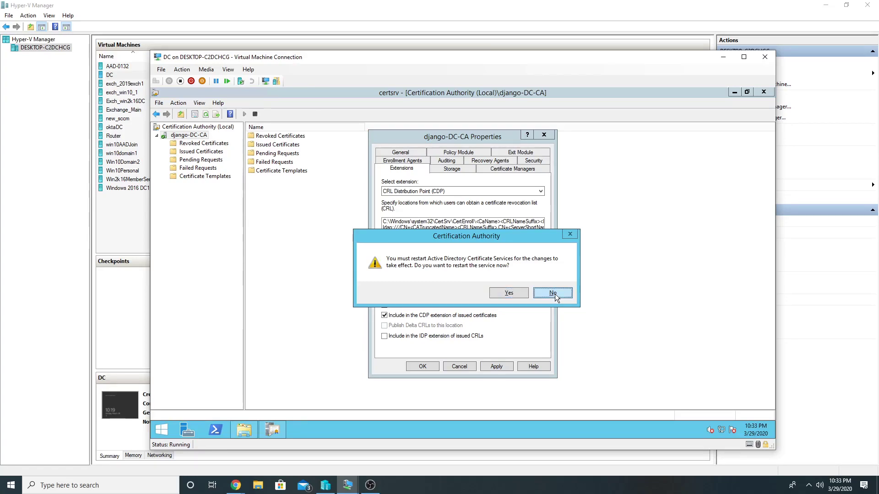
{"action": "left_click", "coordinate": [554, 294]}
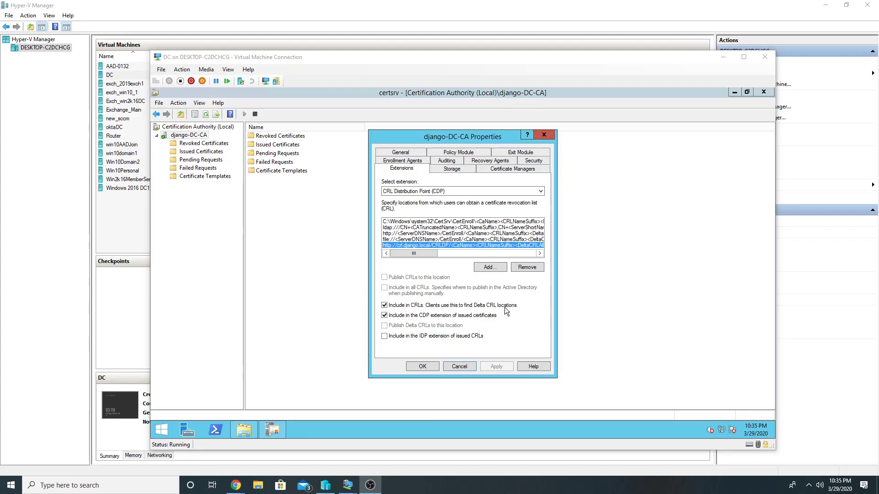
{"action": "left_click", "coordinate": [489, 267]}
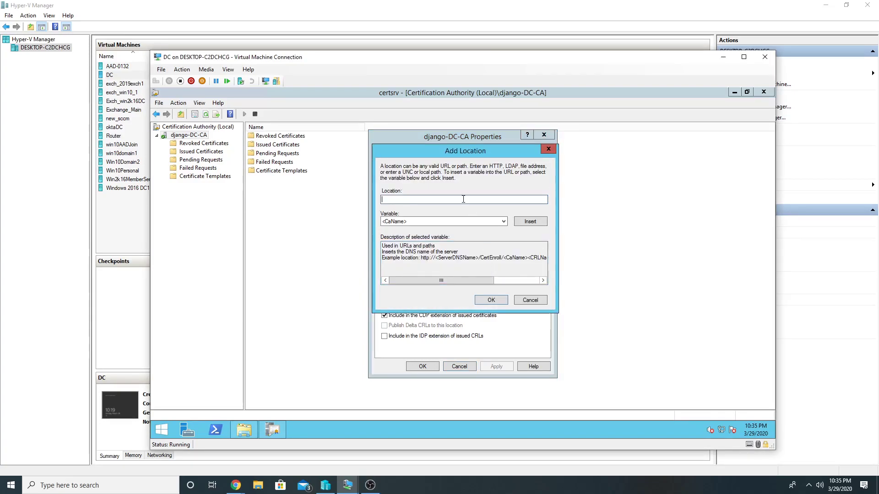
- Add location \\dc.django.local\CRLDP$\<CaName><CRLNameSuffix><DeltaCRLAllowed>.crl
{"action": "type", "text": "\\\\dc.django.local"}
{"action": "type", "text": "\\CRLDP$"}
{"action": "left_click", "coordinate": [530, 221]}
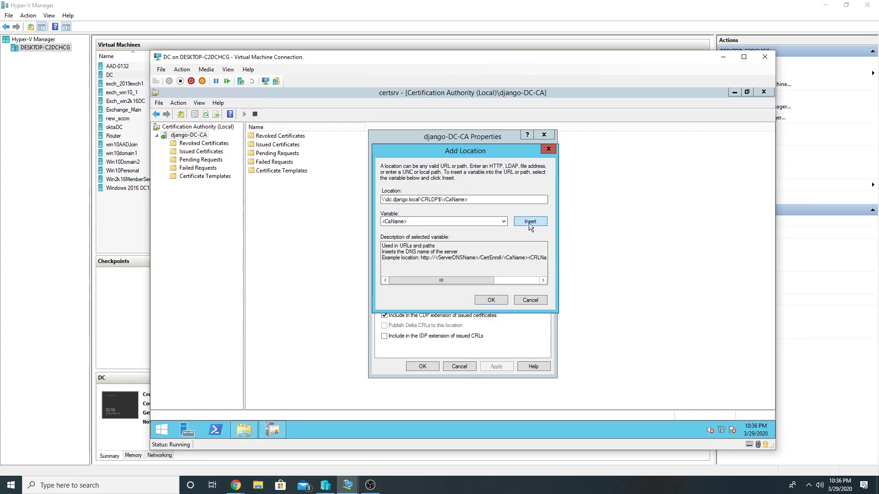
{"action": "left_click", "coordinate": [485, 221]}
{"action": "left_click", "coordinate": [443, 266]}
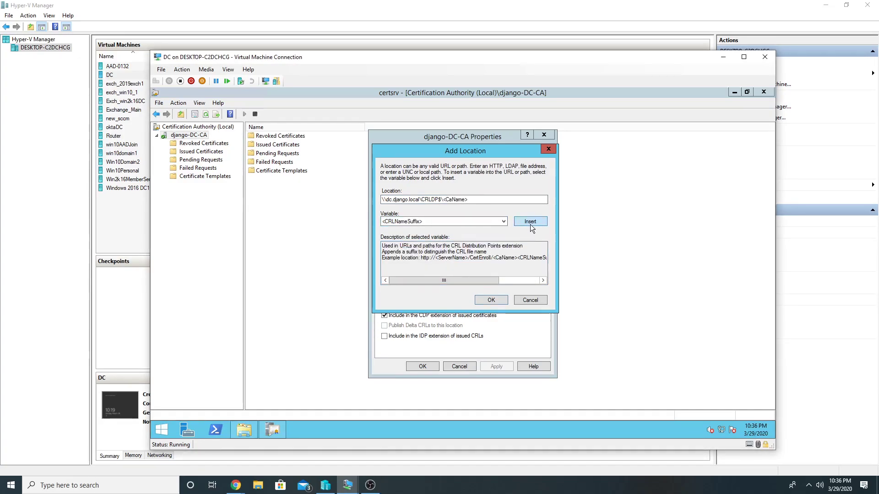
{"action": "left_click", "coordinate": [532, 222]}
{"action": "left_click", "coordinate": [432, 221]}
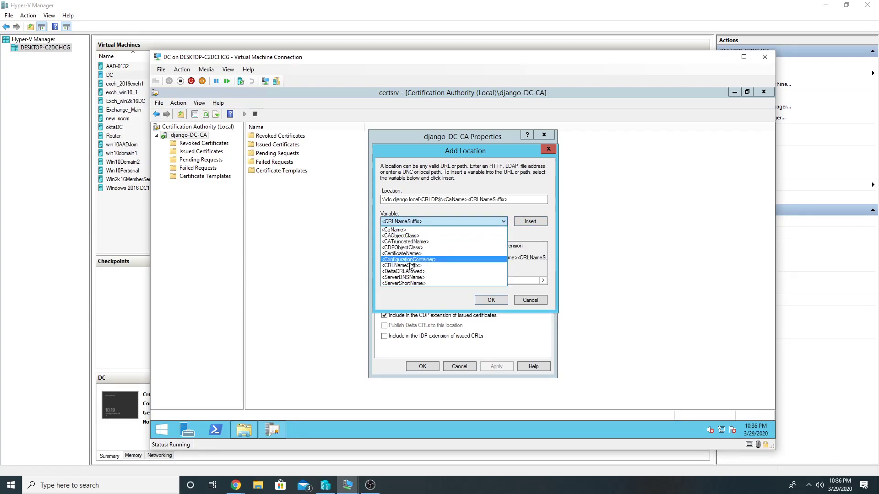
{"action": "left_click", "coordinate": [410, 272]}
{"action": "left_click", "coordinate": [536, 225]}
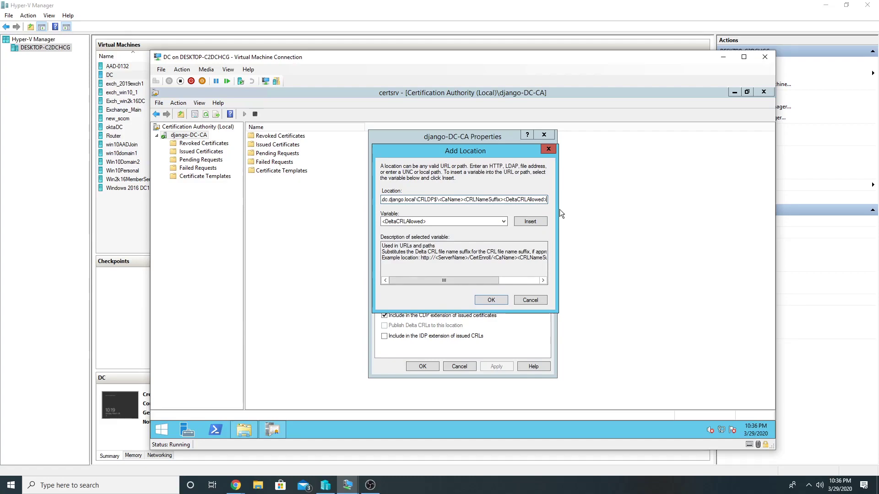
{"action": "type", "text": ".crl"}
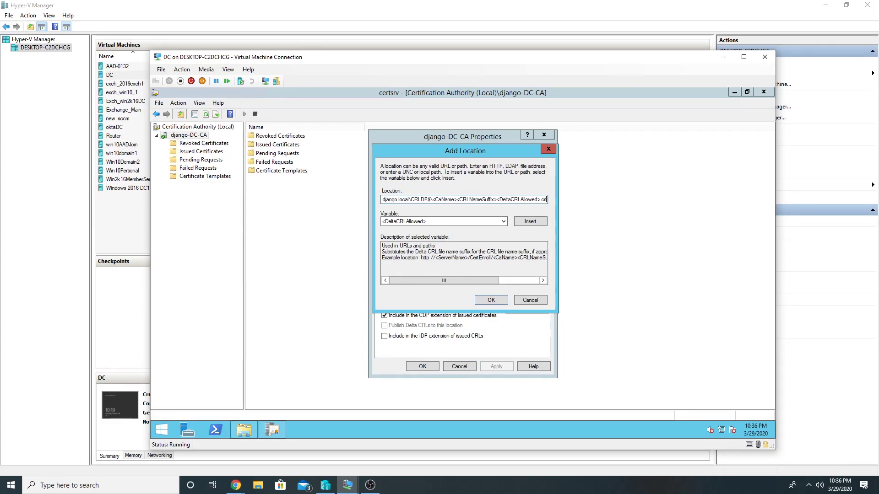
{"action": "left_click", "coordinate": [491, 299]}
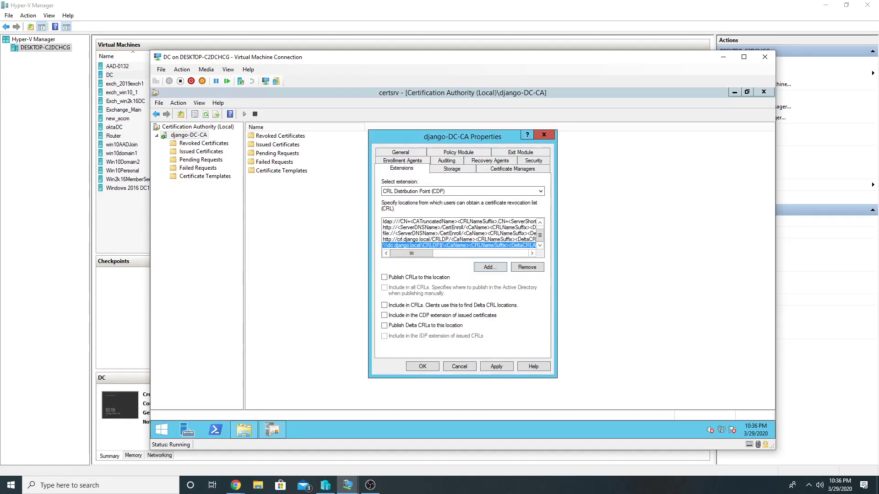
- Publish CRLs and delta CRLs to the share, apply, and restart the certificate service
{"action": "left_click", "coordinate": [384, 278]}
{"action": "left_click", "coordinate": [385, 325]}
{"action": "left_click", "coordinate": [506, 367]}
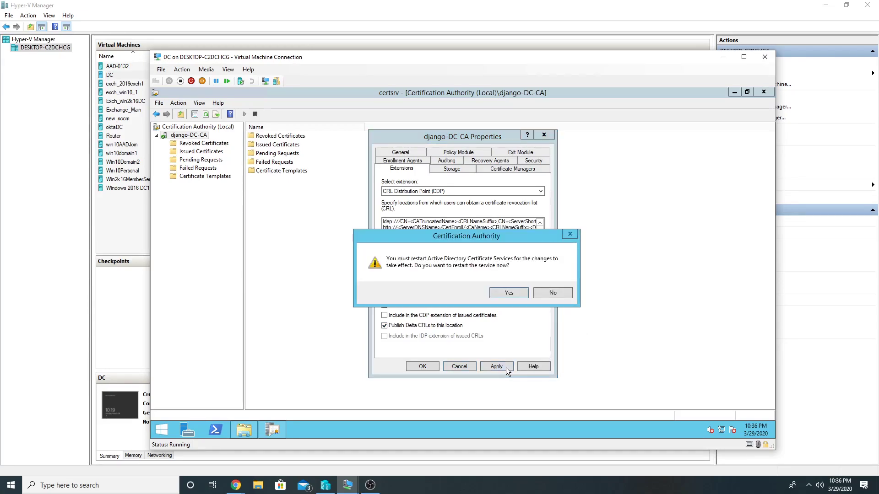
{"action": "left_click", "coordinate": [518, 292]}
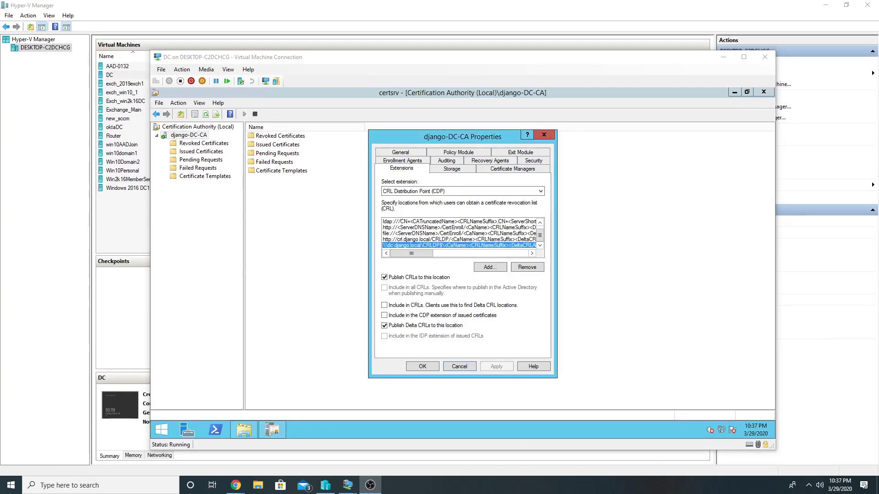
{"action": "left_click", "coordinate": [439, 365]}
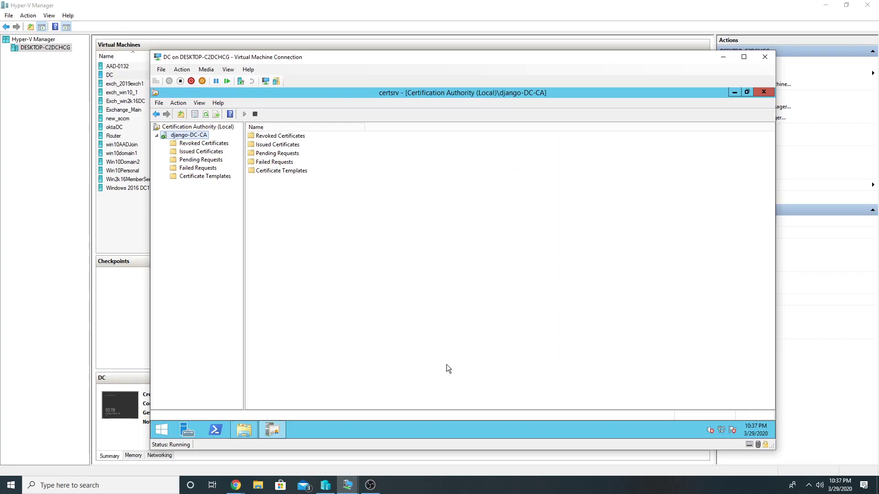
{"action": "left_click", "coordinate": [206, 145]}
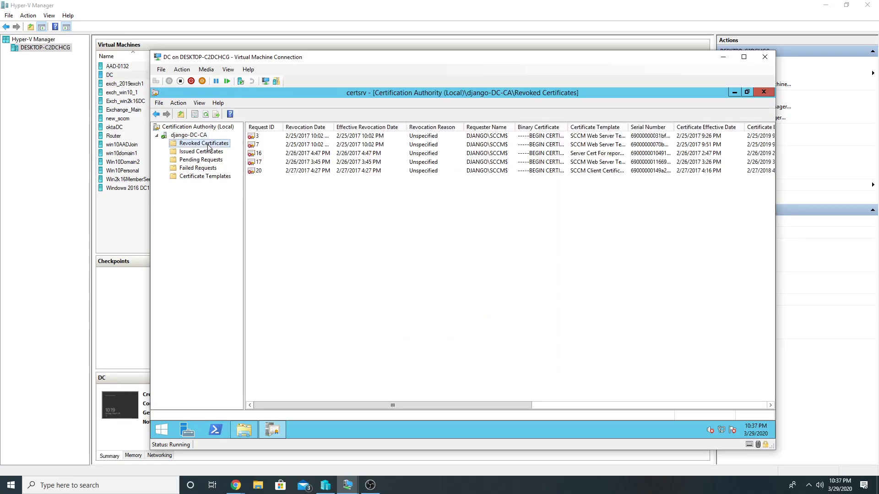
- Publish a New CRL from Revoked Certificates via All Tasks > Publish
{"action": "right_click", "coordinate": [209, 146]}
{"action": "mouse_move", "coordinate": [248, 151]}
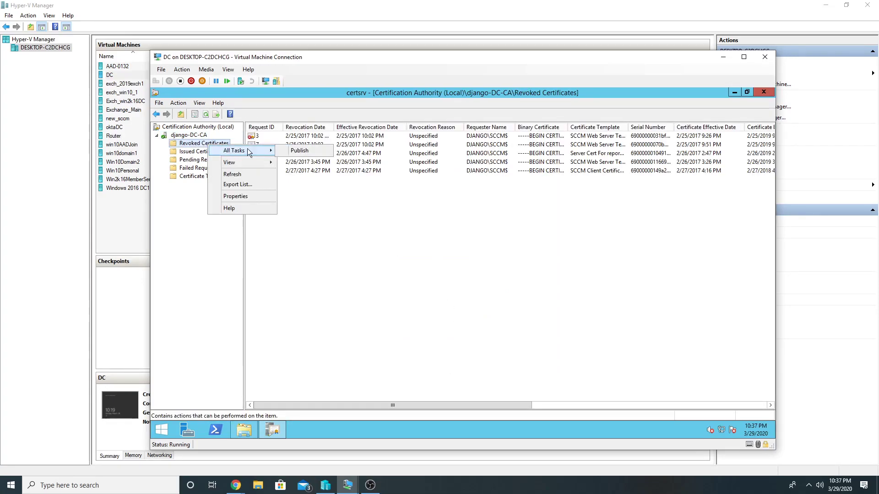
{"action": "left_click", "coordinate": [298, 151]}
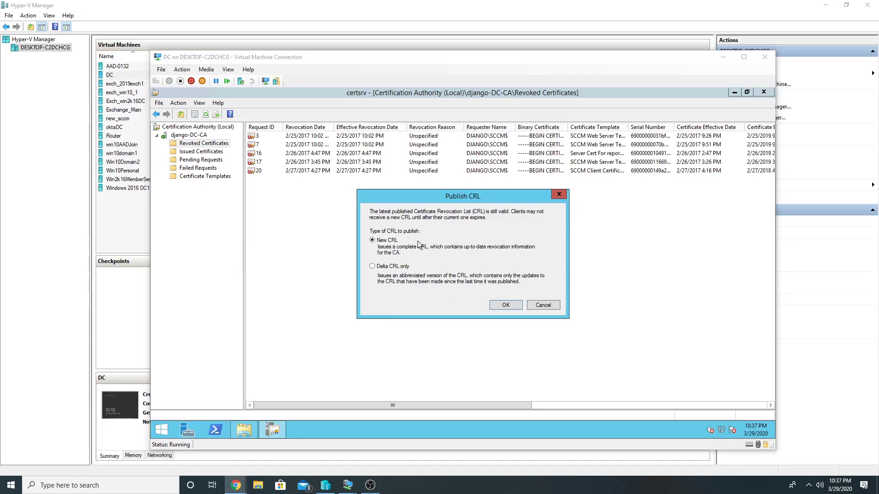
{"action": "left_click", "coordinate": [505, 305]}
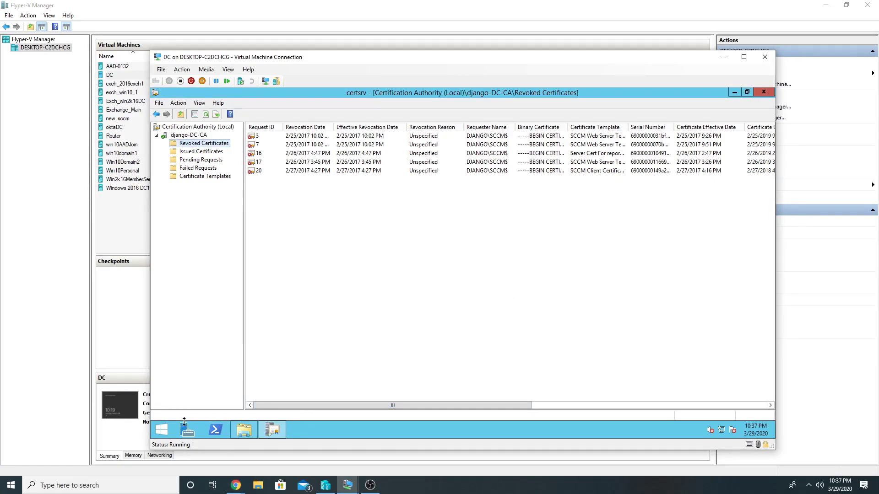
{"action": "left_click", "coordinate": [162, 429]}
{"action": "left_click", "coordinate": [282, 309]}
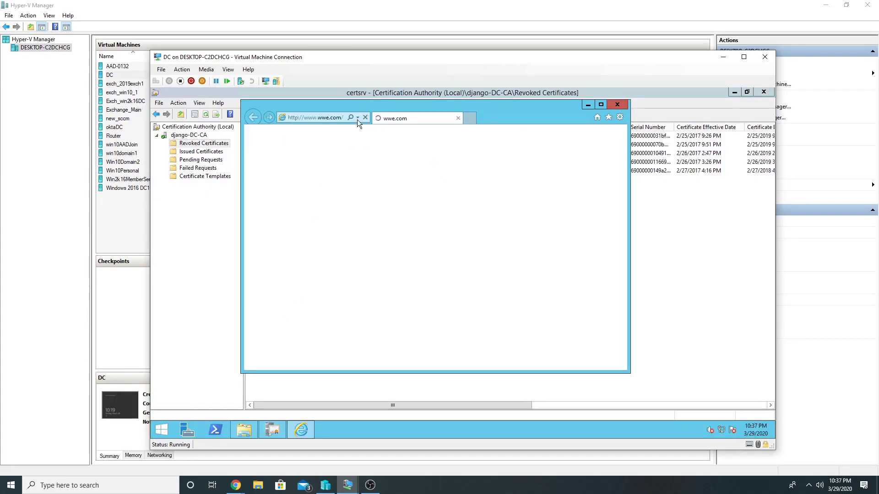
{"action": "left_click", "coordinate": [333, 116]}
{"action": "type", "text": "htt"}
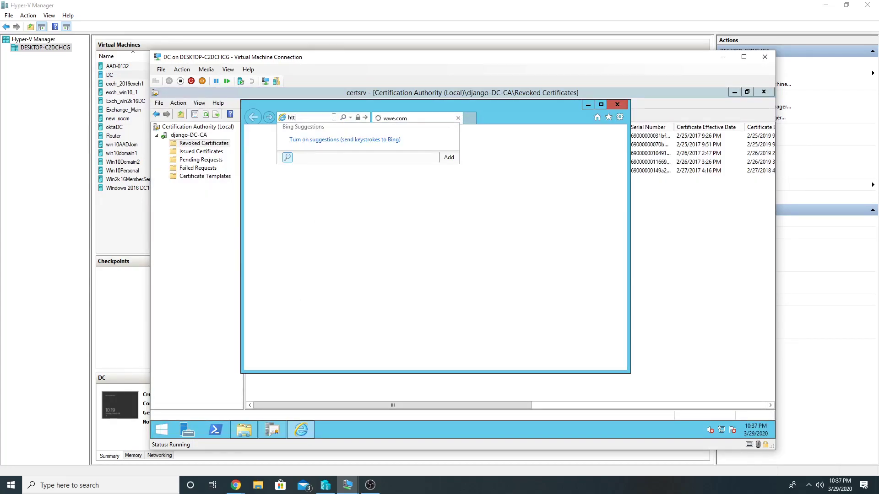
{"action": "type", "text": "p://crl"}
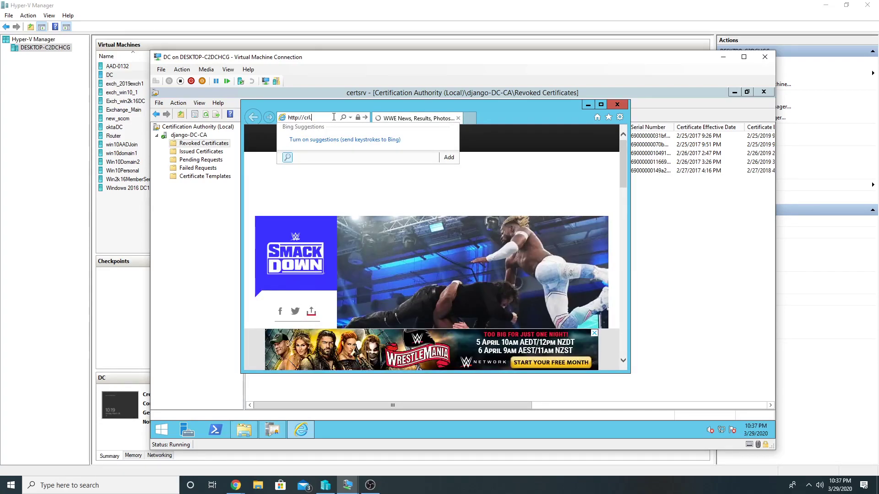
{"action": "type", "text": ".django.local/"}
{"action": "key", "text": "Return"}
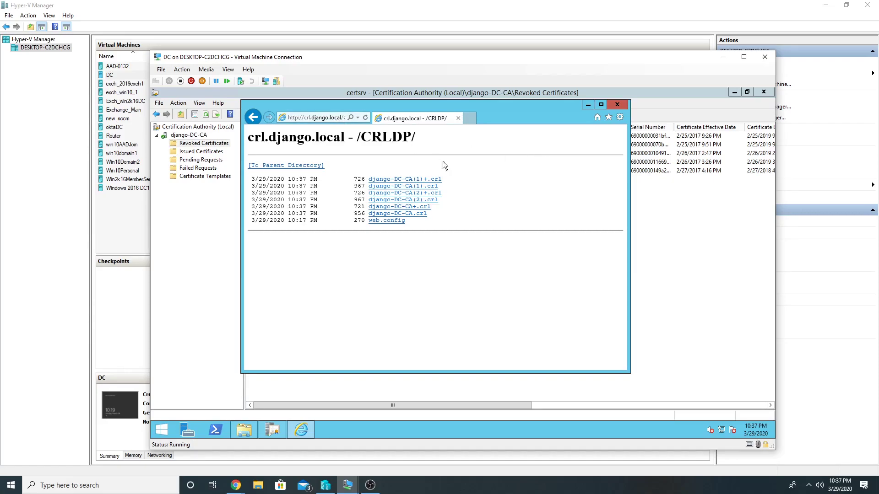
{"action": "key", "text": "alt+Tab"}
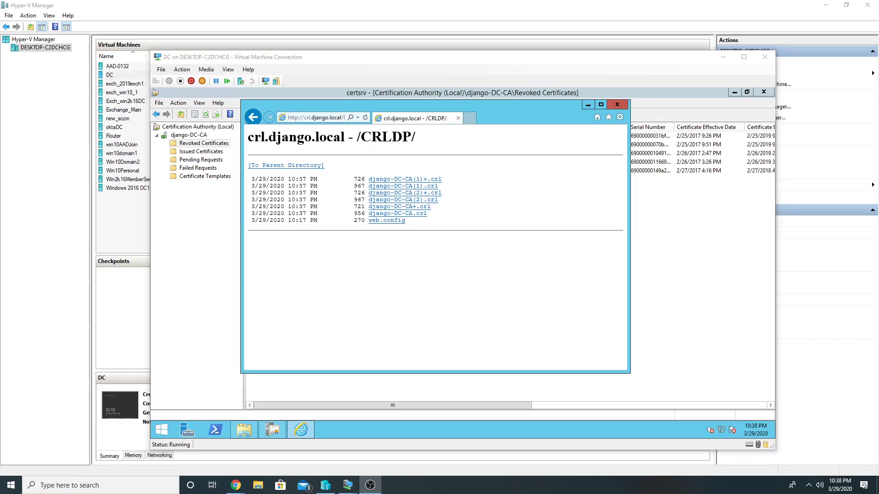
{"action": "left_click", "coordinate": [588, 105]}
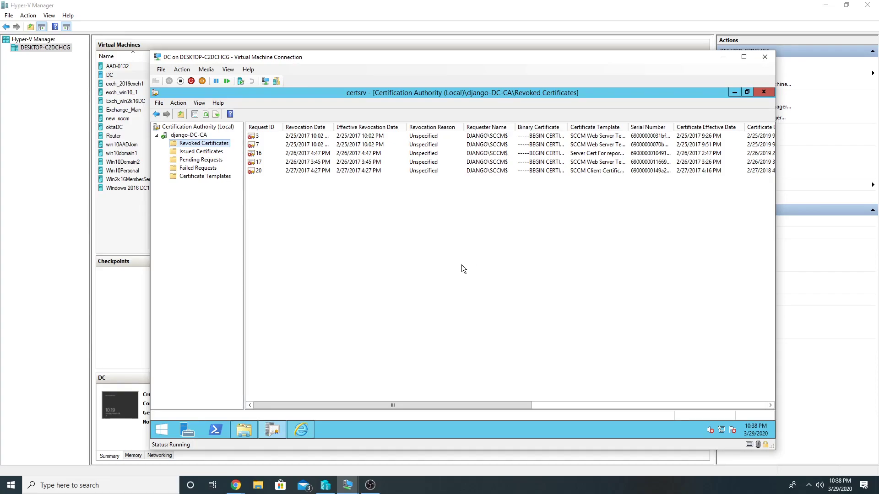
- Return to the VM desktop and view Certificates (Local Computer) > Personal > Certificates
{"action": "key", "text": "alt+Tab"}
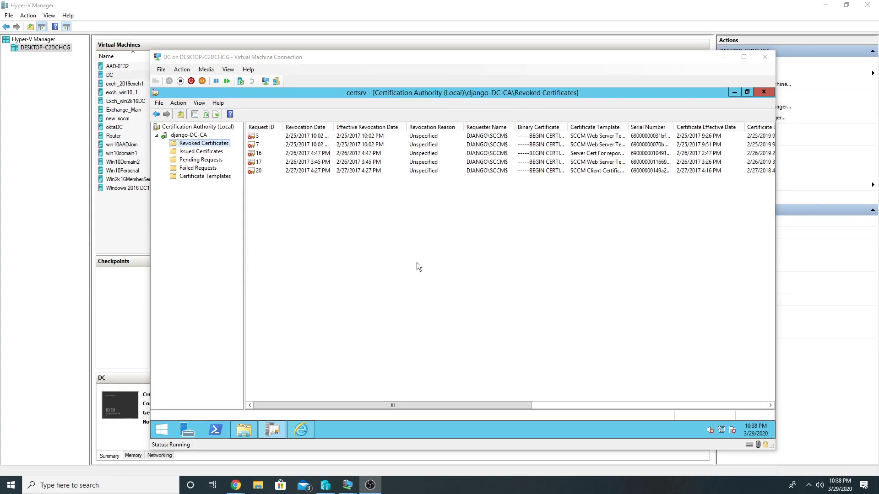
{"action": "left_click", "coordinate": [213, 398]}
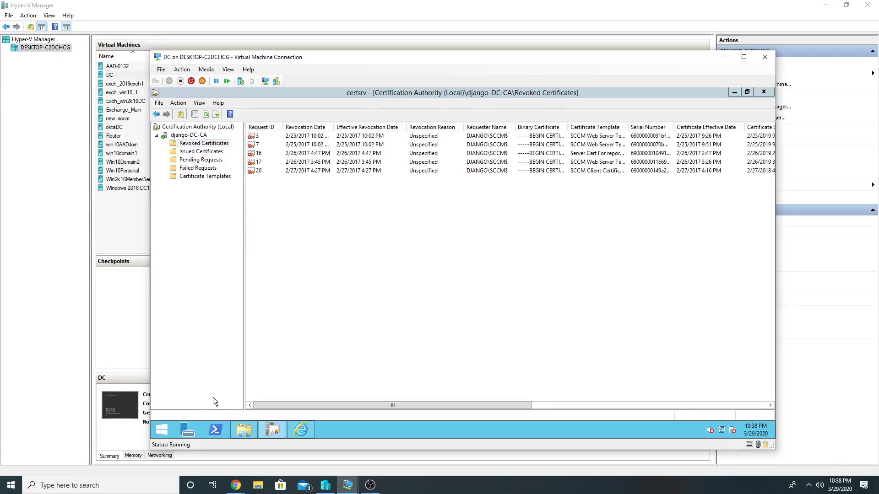
{"action": "left_click", "coordinate": [163, 429]}
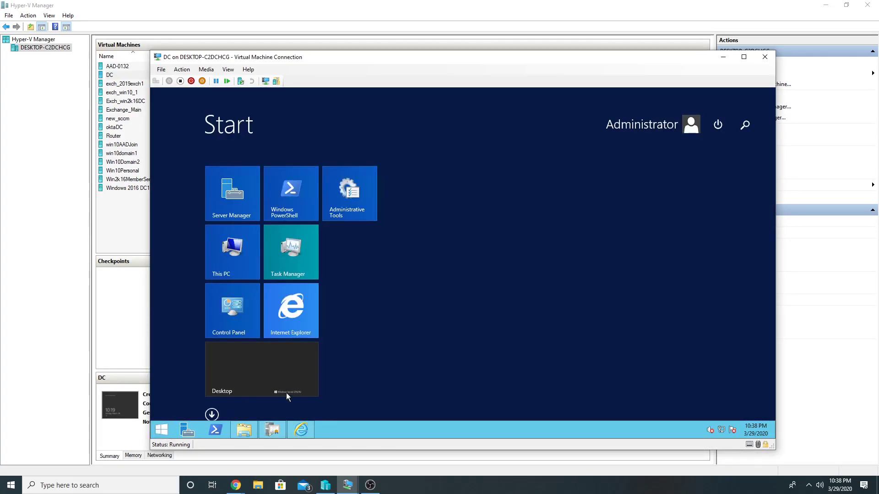
{"action": "left_click", "coordinate": [312, 389]}
{"action": "left_click", "coordinate": [284, 196]}
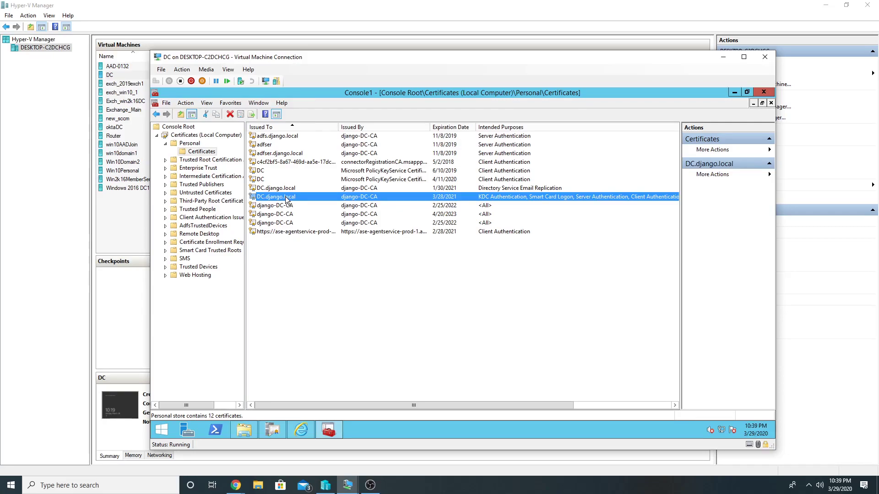
- Re-enroll the DC.django.local Domain Controller Authentication certificate and view its Details tab
{"action": "right_click", "coordinate": [288, 196]}
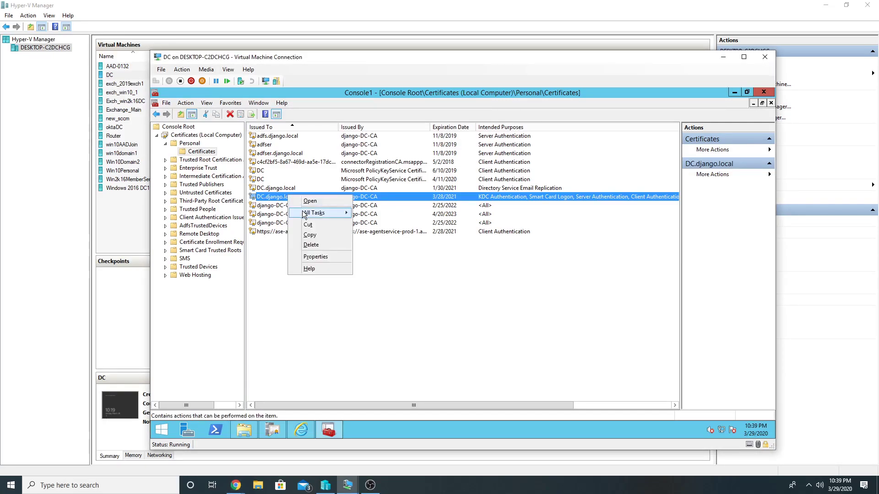
{"action": "mouse_move", "coordinate": [303, 213]}
{"action": "left_click", "coordinate": [387, 234]}
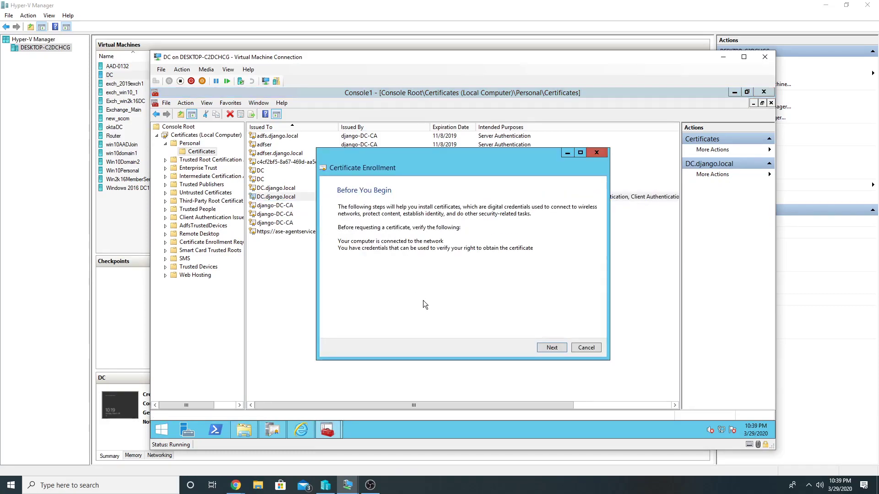
{"action": "left_click", "coordinate": [548, 347]}
{"action": "left_click", "coordinate": [549, 348]}
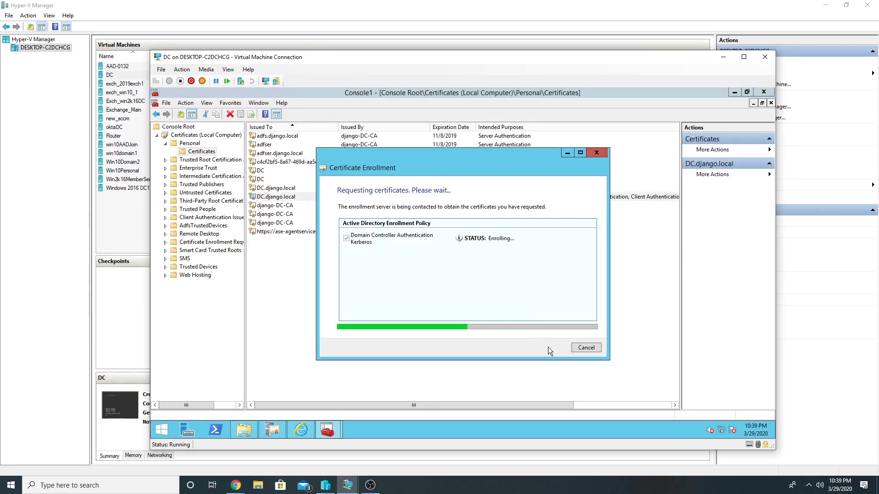
{"action": "left_click", "coordinate": [581, 347]}
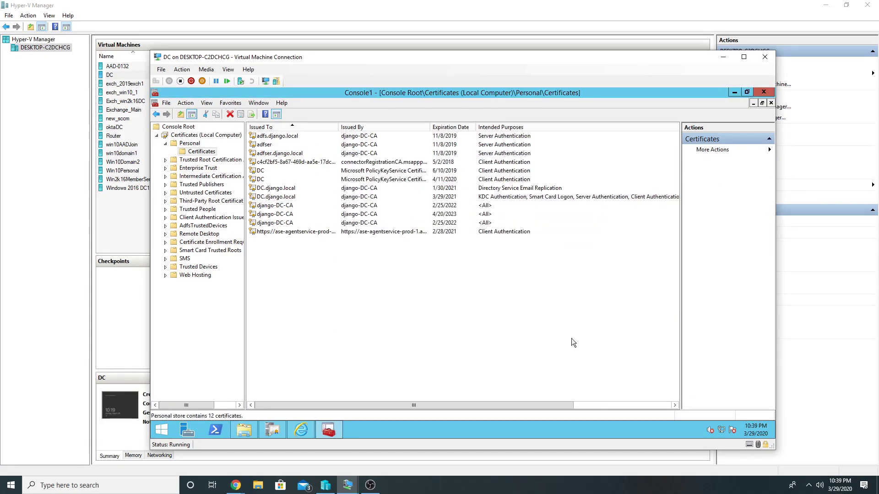
{"action": "double_click", "coordinate": [288, 200]}
{"action": "left_click", "coordinate": [193, 113]}
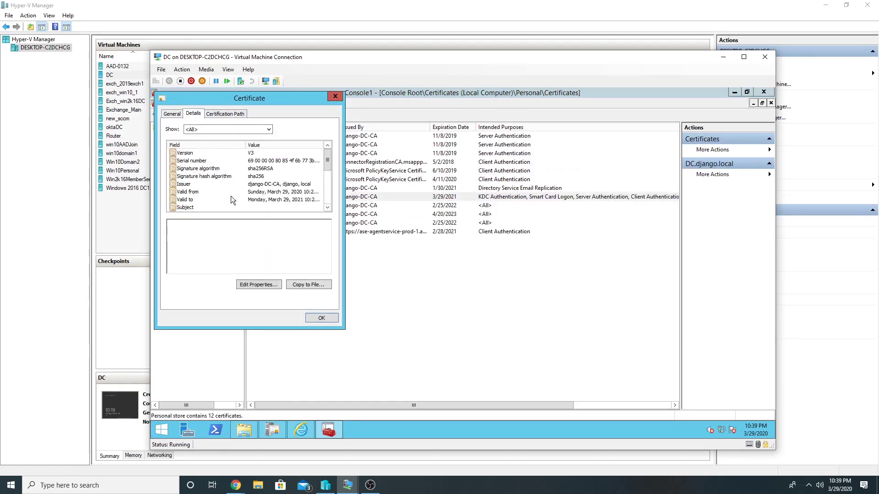
{"action": "scroll", "coordinate": [230, 195], "scroll_direction": "down", "scroll_amount": 5}
{"action": "left_click", "coordinate": [218, 168]}
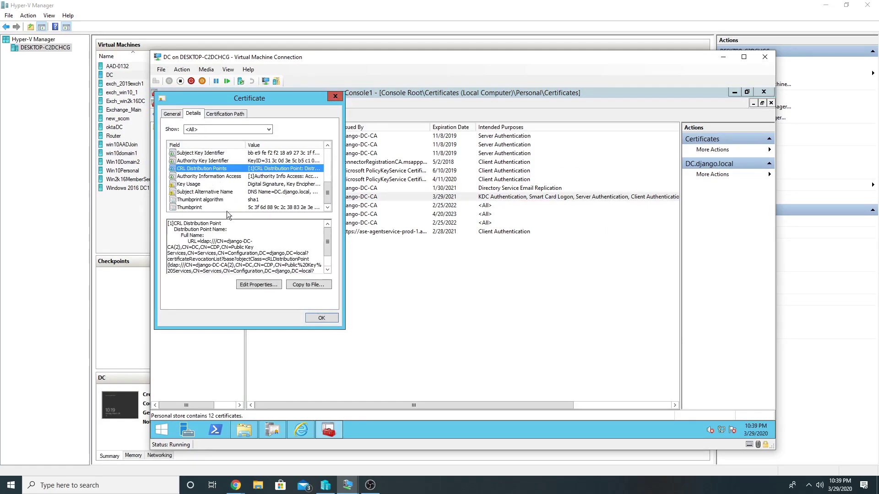
{"action": "left_click", "coordinate": [217, 248]}
{"action": "scroll", "coordinate": [217, 247], "scroll_direction": "down", "scroll_amount": 2}
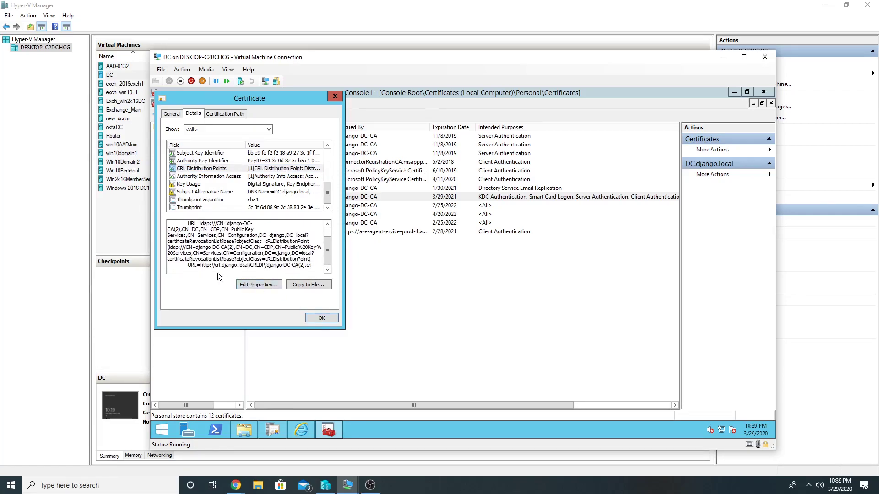
{"action": "left_click_drag", "start_coordinate": [201, 266], "coordinate": [311, 265]}
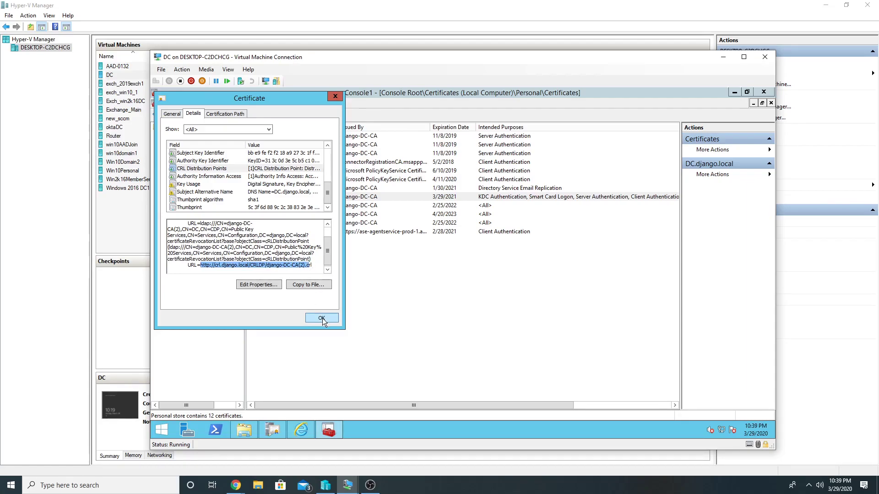
{"action": "left_click", "coordinate": [322, 317]}
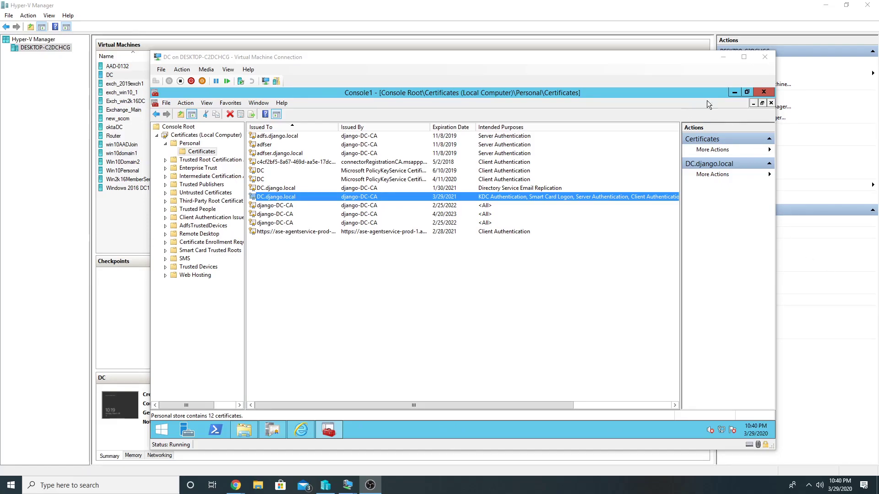
- Close and reopen the DC VM window, back at the Personal certificates list
{"action": "left_click", "coordinate": [765, 57]}
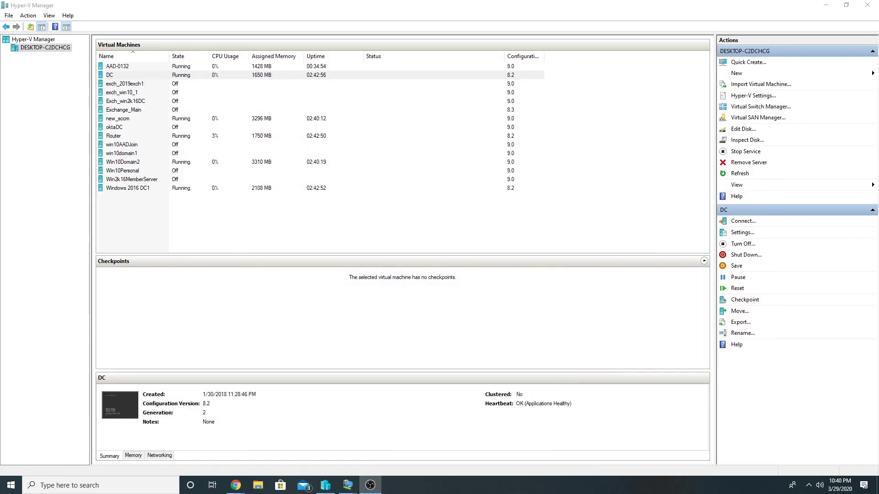
{"action": "mouse_move", "coordinate": [347, 485]}
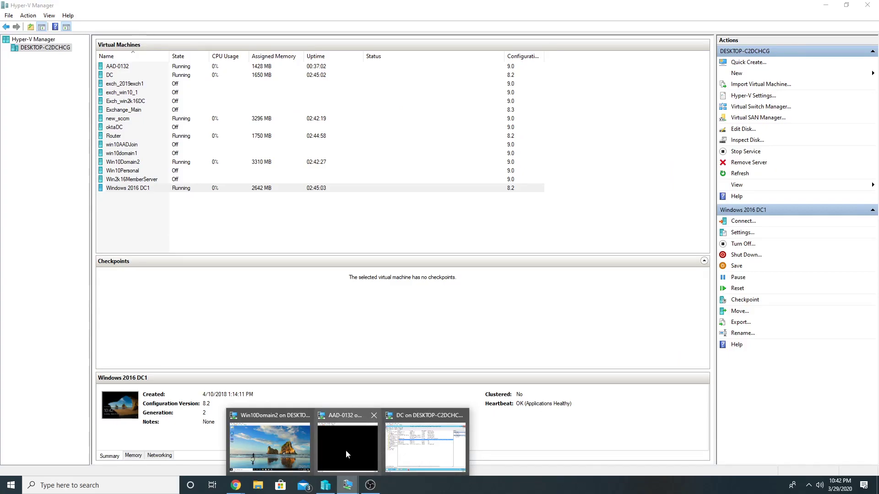
{"action": "left_click", "coordinate": [434, 442]}
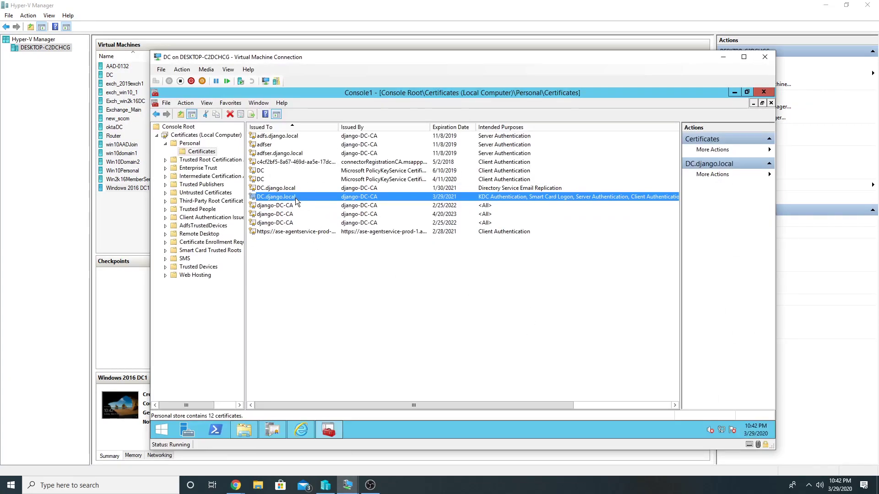
{"action": "right_click", "coordinate": [281, 196]}
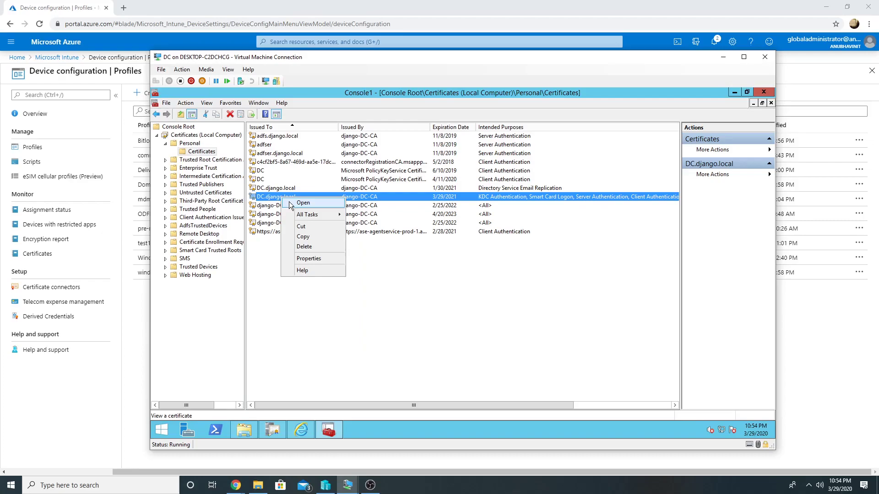
- Open the django-DC-CA root certificate's details from DC.django.local's certification path
{"action": "left_click", "coordinate": [289, 201]}
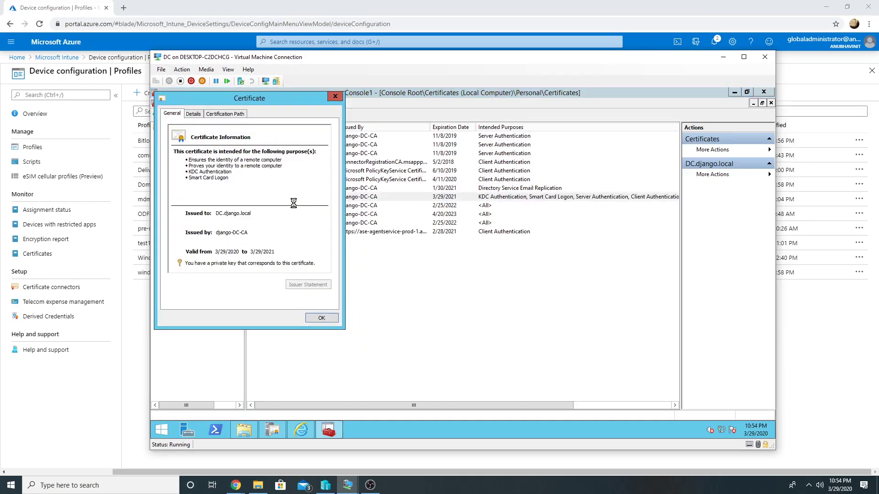
{"action": "left_click", "coordinate": [224, 114]}
{"action": "left_click", "coordinate": [202, 137]}
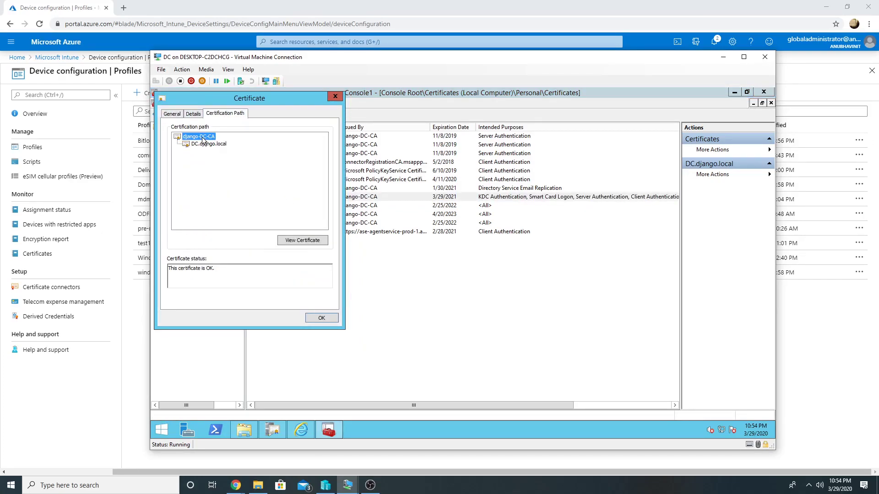
{"action": "left_click", "coordinate": [299, 241]}
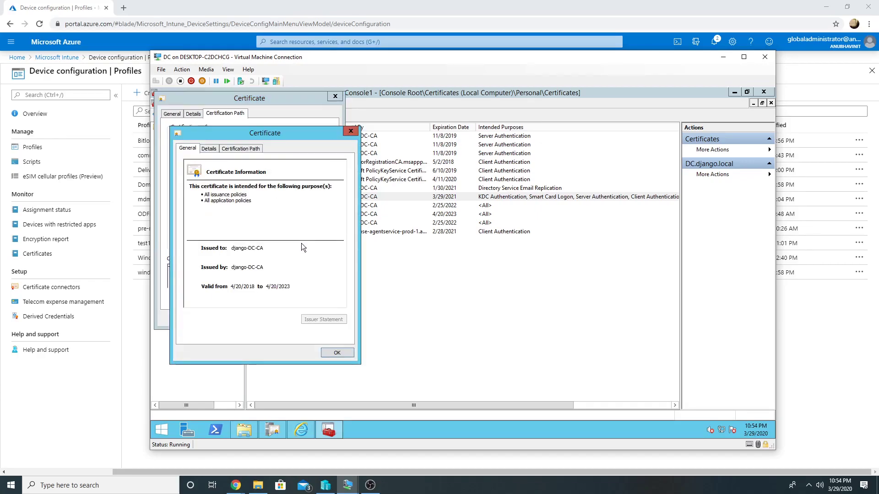
{"action": "left_click", "coordinate": [214, 148]}
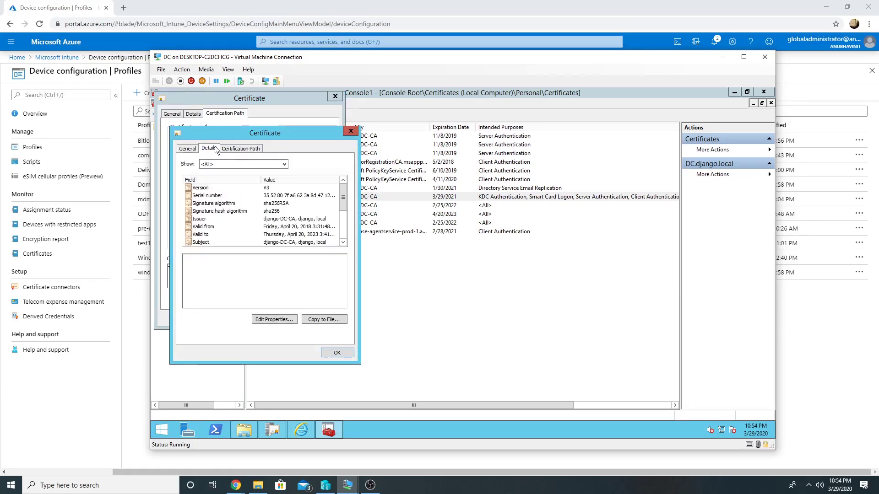
- Export the root certificate in DER format as newcertificatetrusted.cer on the Desktop
{"action": "left_click", "coordinate": [324, 318]}
{"action": "left_click", "coordinate": [353, 356]}
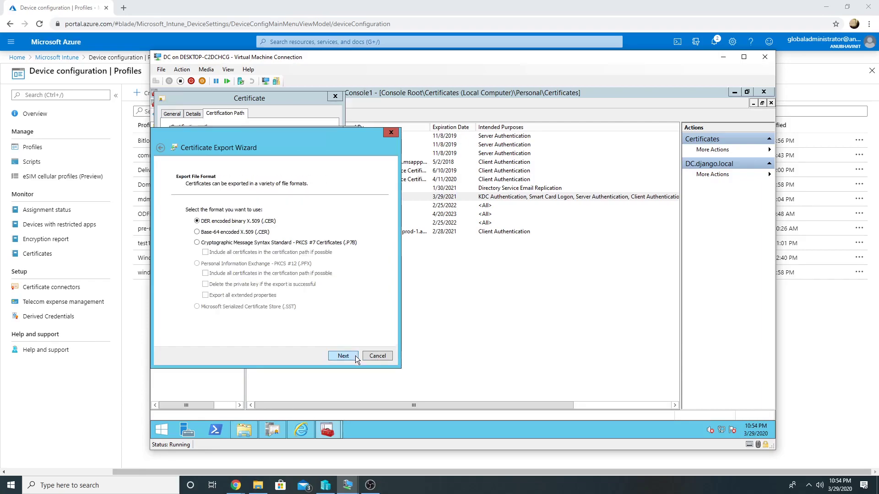
{"action": "left_click", "coordinate": [355, 356]}
{"action": "left_click", "coordinate": [356, 218]}
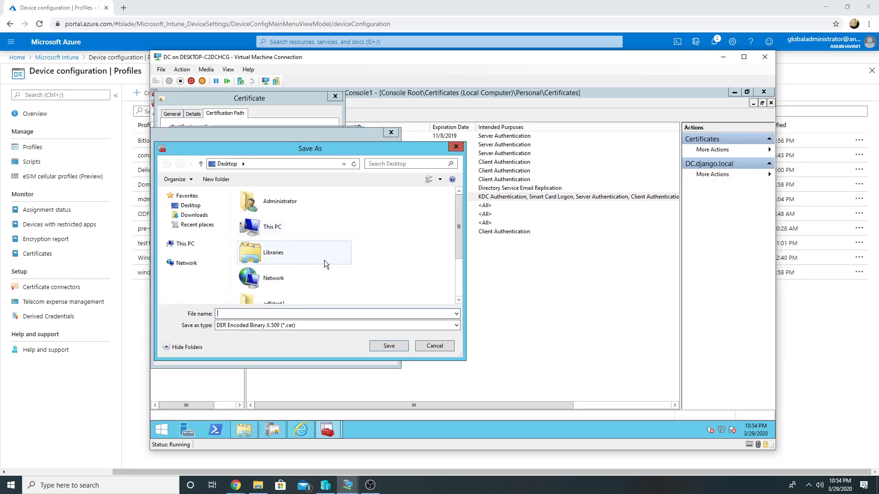
{"action": "type", "text": "n"}
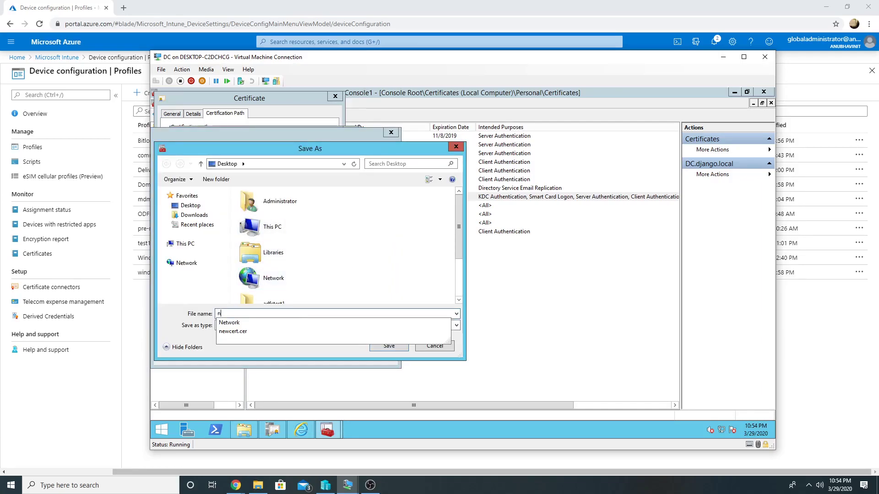
{"action": "type", "text": "ewcertif"}
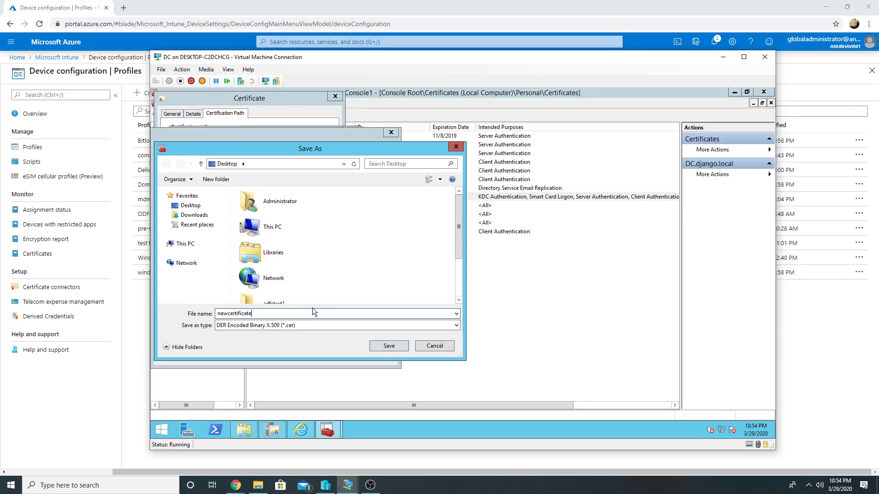
{"action": "type", "text": "icatetrusted"}
{"action": "left_click", "coordinate": [393, 345]}
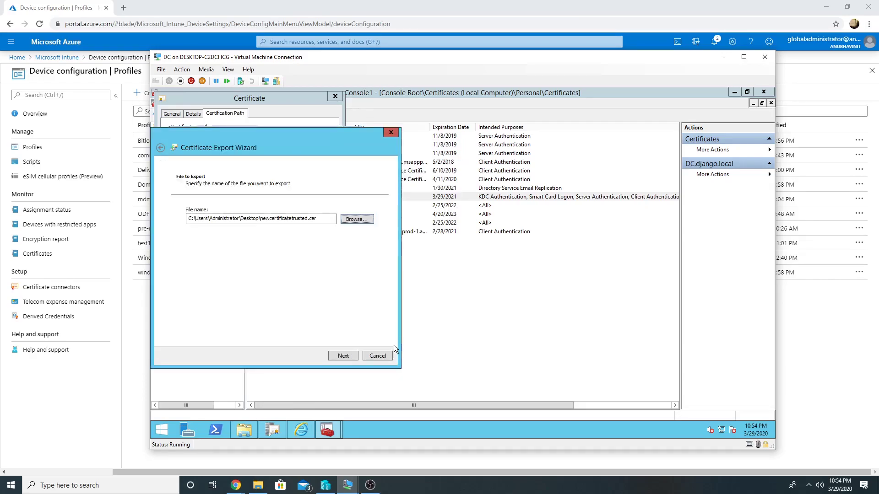
{"action": "left_click", "coordinate": [347, 355]}
{"action": "left_click", "coordinate": [345, 355]}
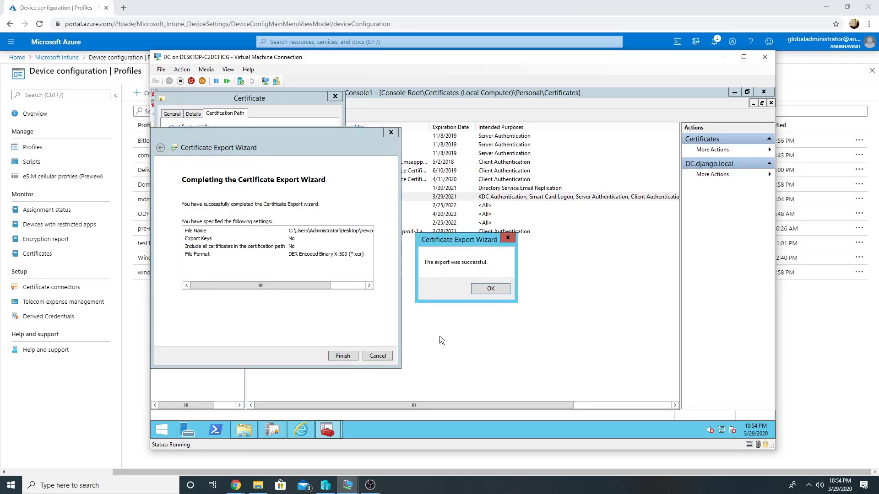
{"action": "left_click", "coordinate": [495, 290]}
{"action": "left_click", "coordinate": [343, 354]}
{"action": "left_click", "coordinate": [317, 318]}
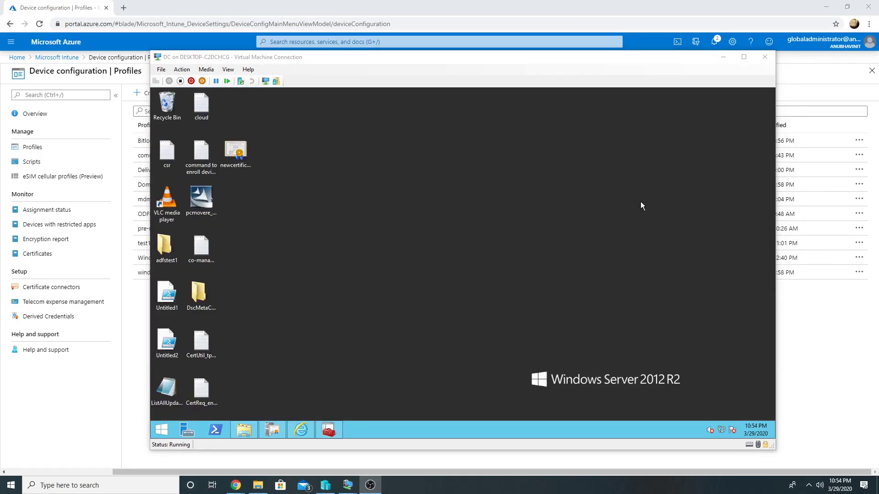
- Copy newcertificatetrusted from the VM desktop into the host's Downloads folder
{"action": "left_click", "coordinate": [235, 154]}
{"action": "right_click", "coordinate": [238, 154]}
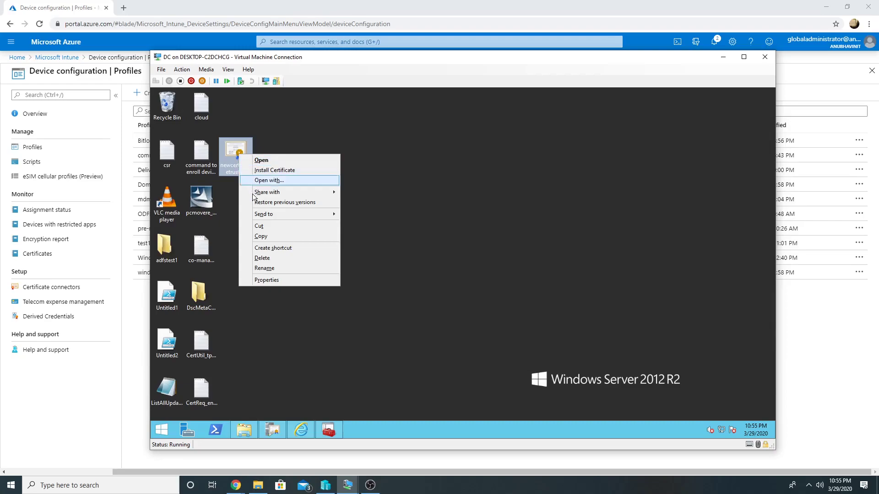
{"action": "left_click", "coordinate": [258, 235]}
{"action": "left_click", "coordinate": [257, 485]}
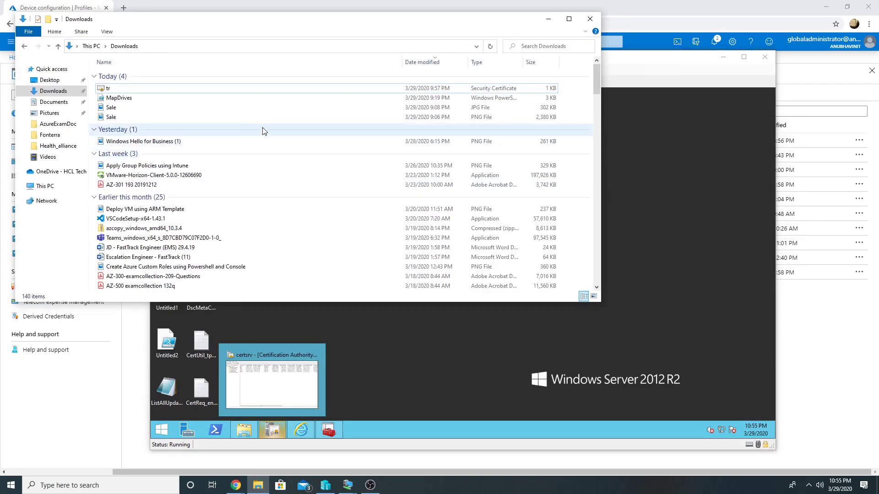
{"action": "right_click", "coordinate": [237, 106]}
{"action": "left_click", "coordinate": [257, 166]}
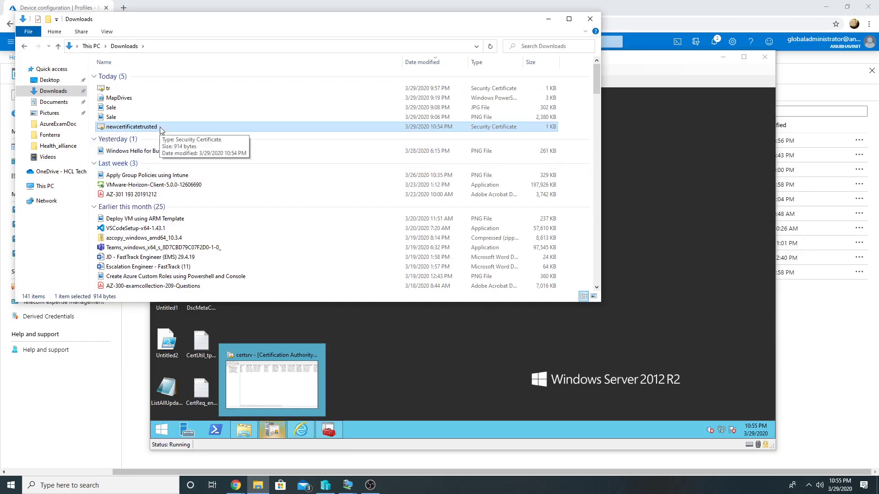
- Minimize the VM, move Downloads aside, and start a new Intune configuration profile
{"action": "left_click", "coordinate": [729, 58]}
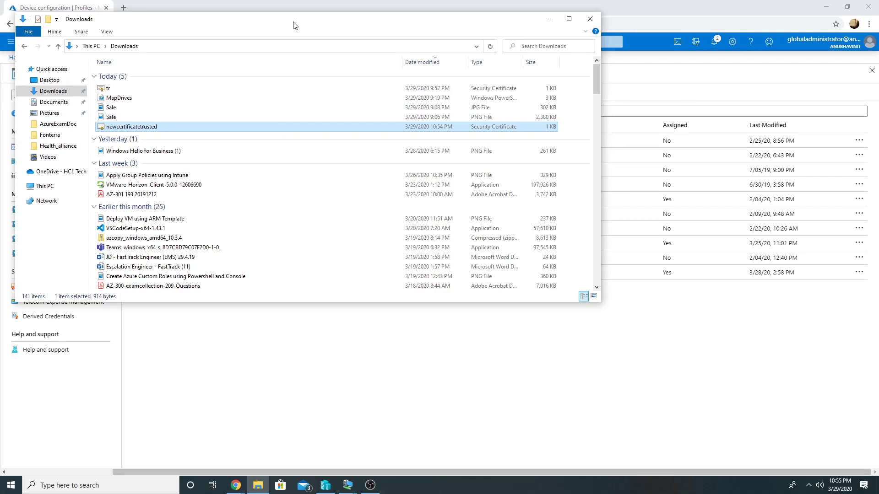
{"action": "left_click_drag", "start_coordinate": [293, 21], "coordinate": [446, 40]}
{"action": "left_click", "coordinate": [142, 93]}
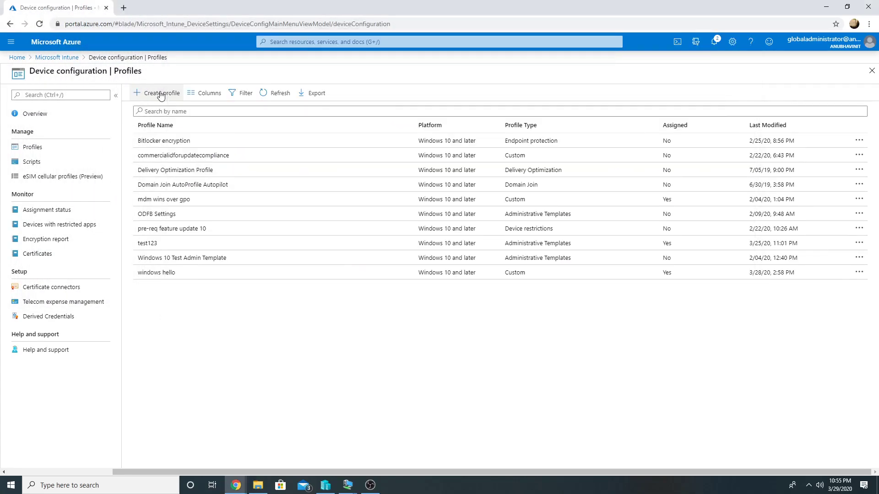
- Create a Windows 10 and later Trusted certificate profile named 'trusted certificate latest'
{"action": "left_click", "coordinate": [663, 108]}
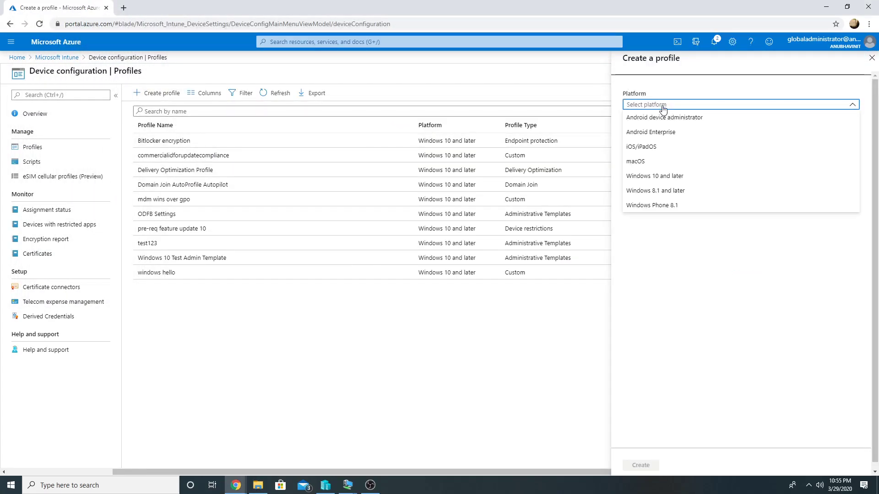
{"action": "left_click", "coordinate": [657, 176]}
{"action": "left_click", "coordinate": [678, 127]}
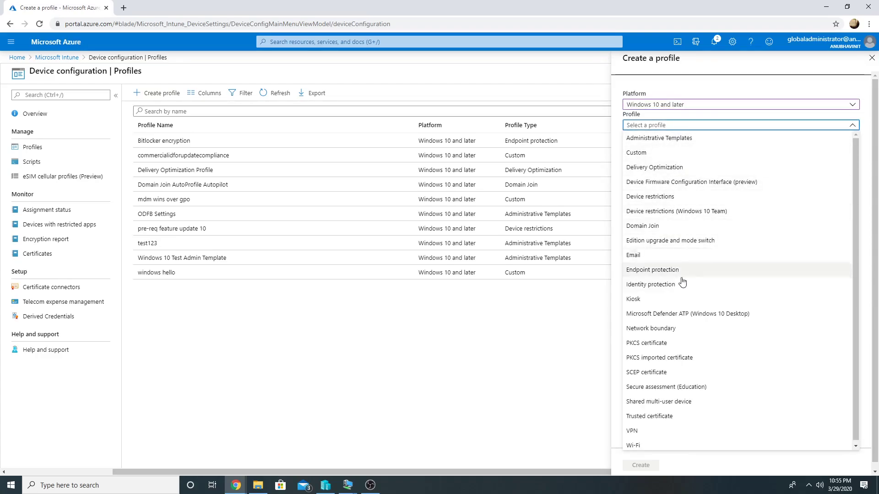
{"action": "left_click", "coordinate": [670, 418]}
{"action": "left_click", "coordinate": [647, 465]}
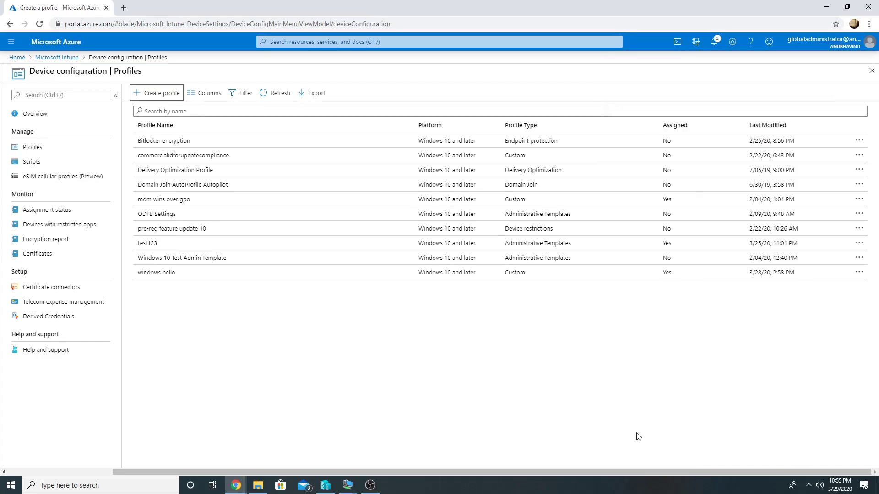
{"action": "left_click", "coordinate": [140, 121]}
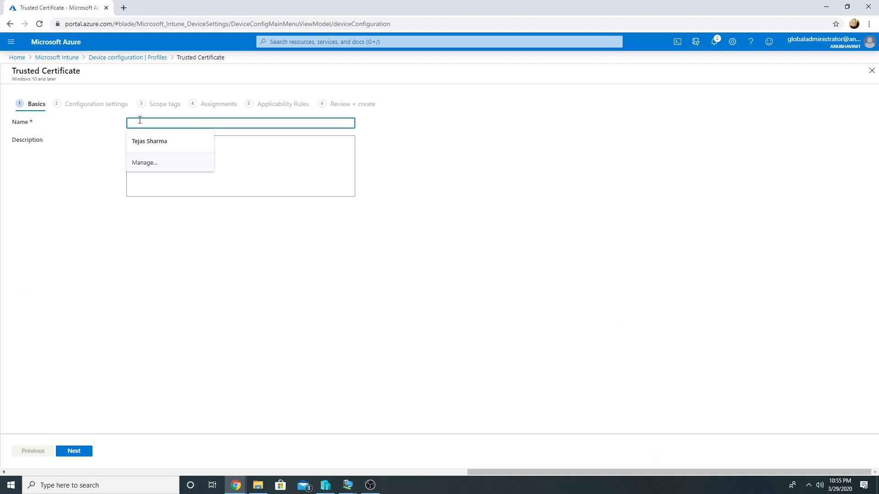
{"action": "type", "text": "trusted certificate latest"}
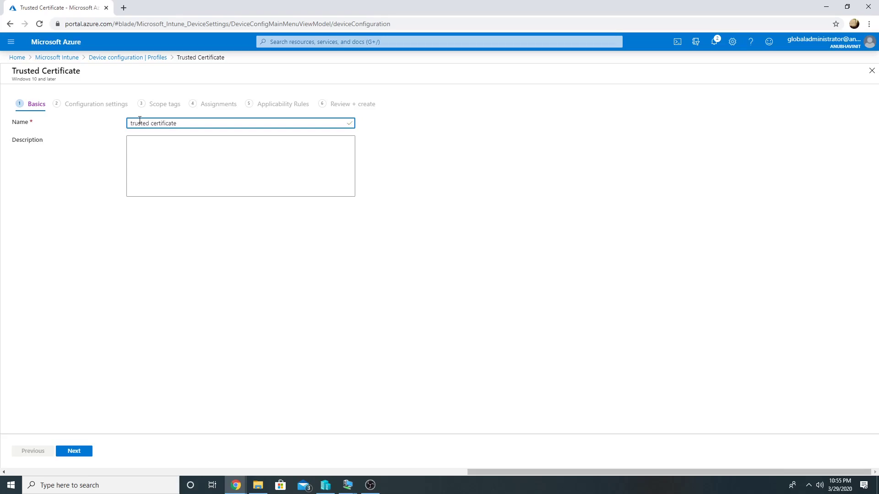
{"action": "left_click", "coordinate": [86, 450]}
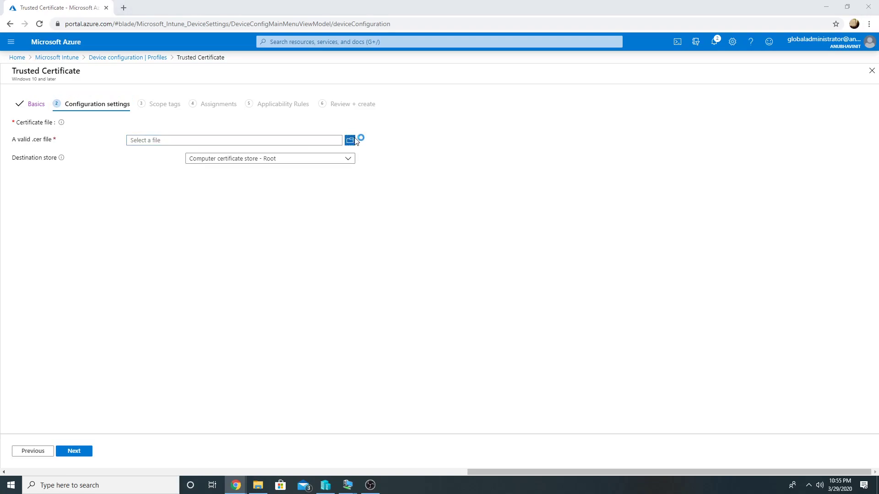
- Upload newcertificatetrusted.cer as the profile's certificate, leaving scope tags unchanged
{"action": "left_click", "coordinate": [350, 140]}
{"action": "left_click", "coordinate": [139, 81]}
{"action": "double_click", "coordinate": [140, 81]}
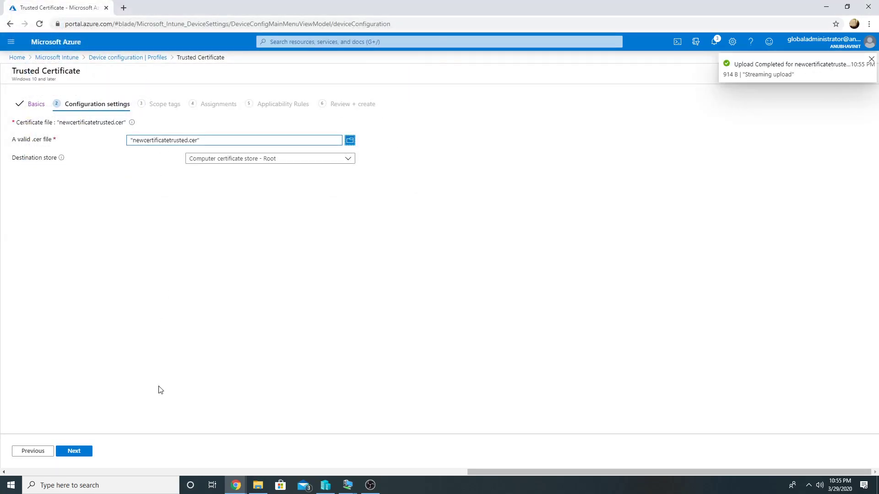
{"action": "left_click", "coordinate": [75, 451]}
{"action": "left_click", "coordinate": [74, 451]}
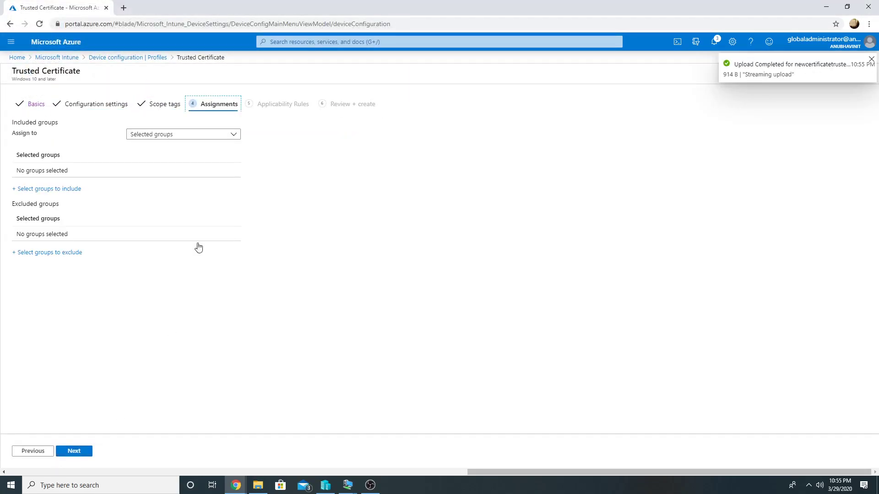
- Assign the profile to the certificate assignment group and create it
{"action": "left_click", "coordinate": [74, 189]}
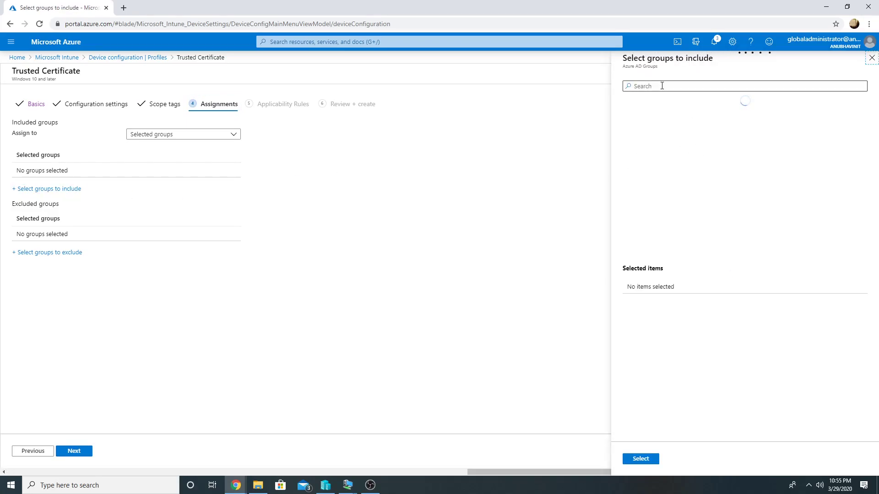
{"action": "left_click", "coordinate": [662, 86]}
{"action": "type", "text": "cert"}
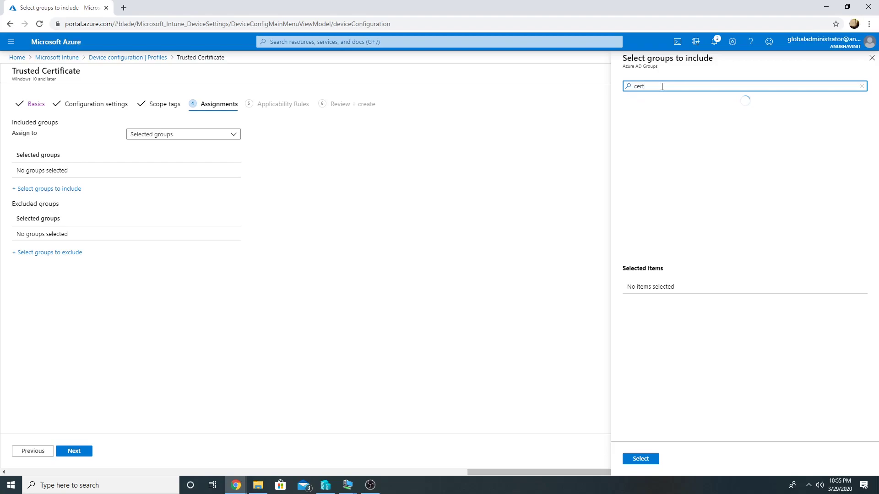
{"action": "left_click", "coordinate": [661, 111]}
{"action": "left_click", "coordinate": [642, 459]}
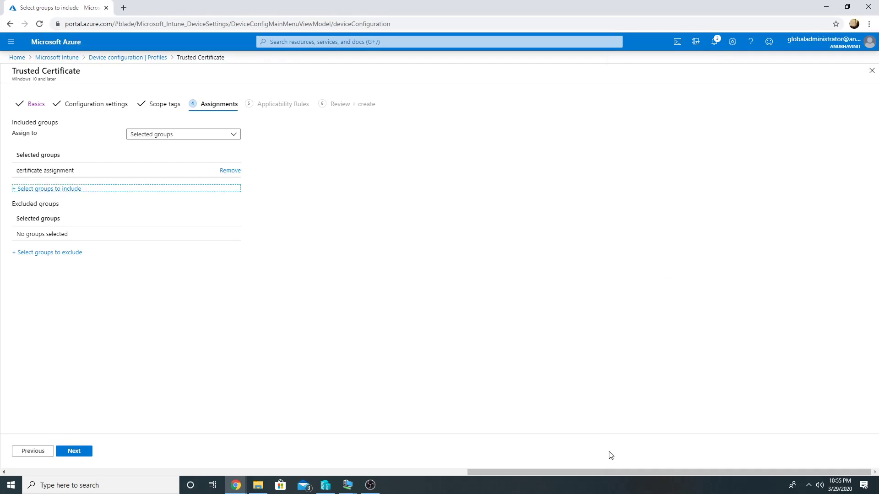
{"action": "left_click", "coordinate": [84, 455]}
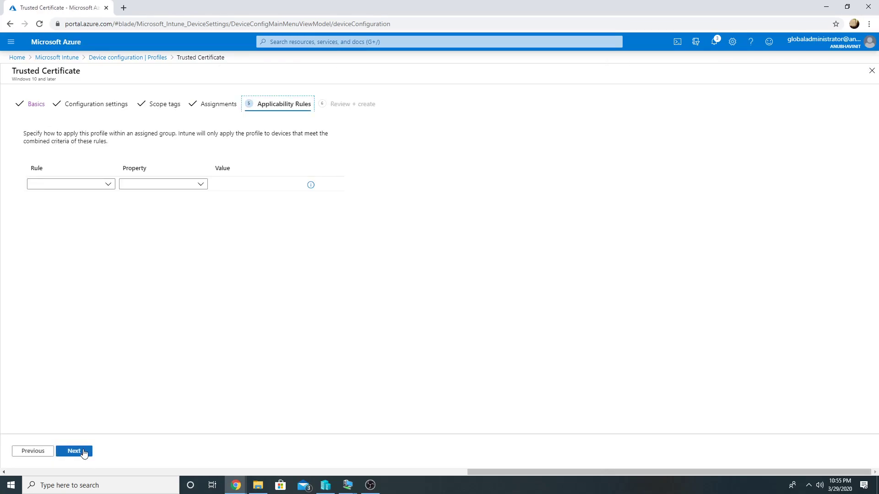
{"action": "left_click", "coordinate": [84, 454]}
{"action": "left_click", "coordinate": [74, 451]}
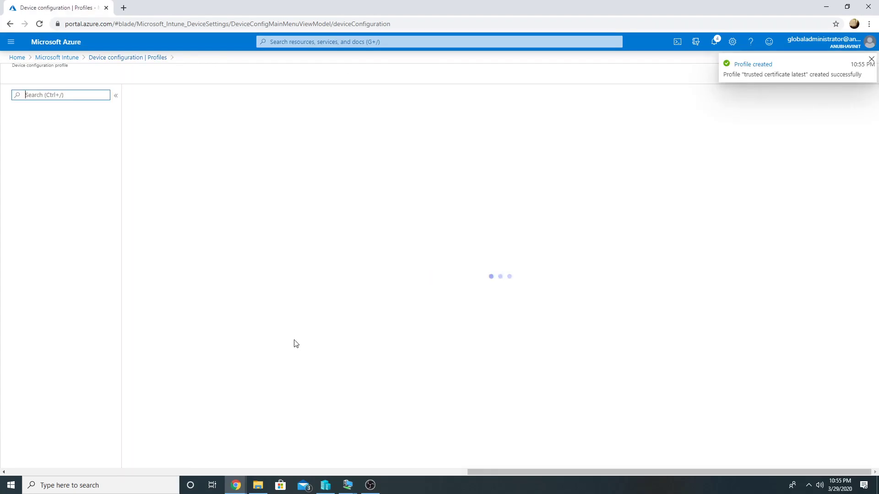
{"action": "left_click", "coordinate": [62, 58]}
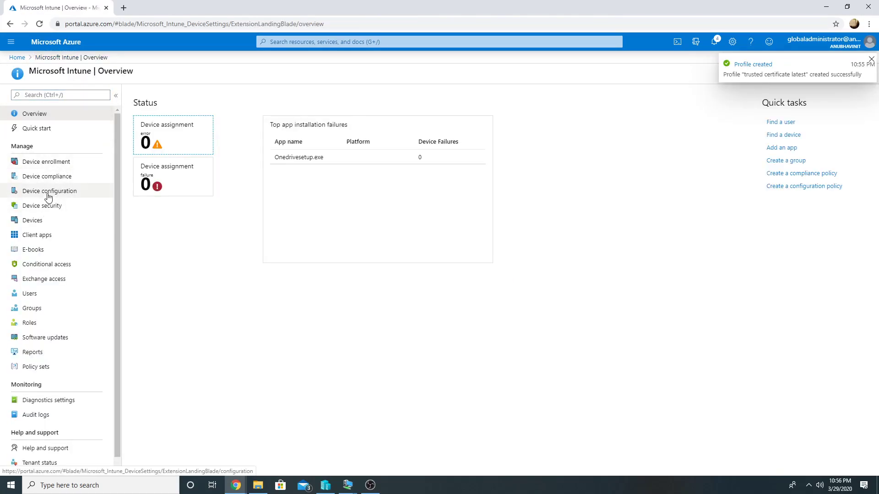
- Trigger a sync of device AAD-0132 from Intune's All devices list
{"action": "left_click", "coordinate": [46, 191]}
{"action": "left_click", "coordinate": [59, 57]}
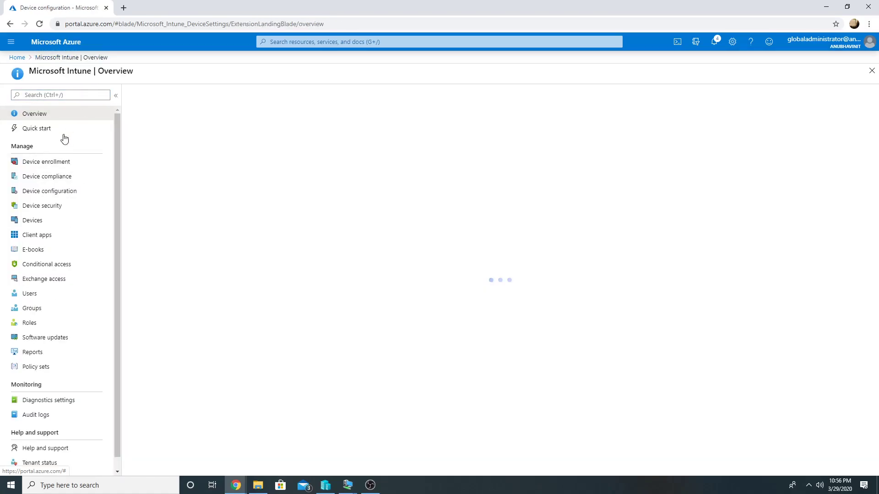
{"action": "left_click", "coordinate": [43, 221]}
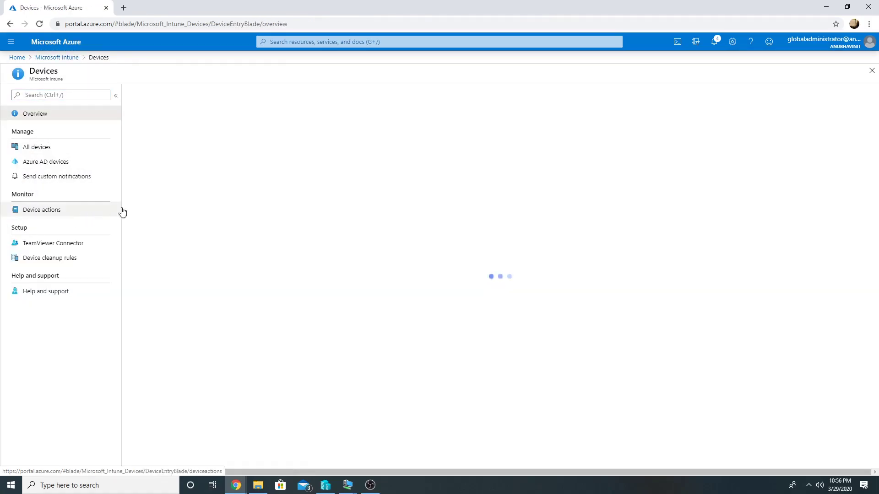
{"action": "left_click", "coordinate": [40, 149]}
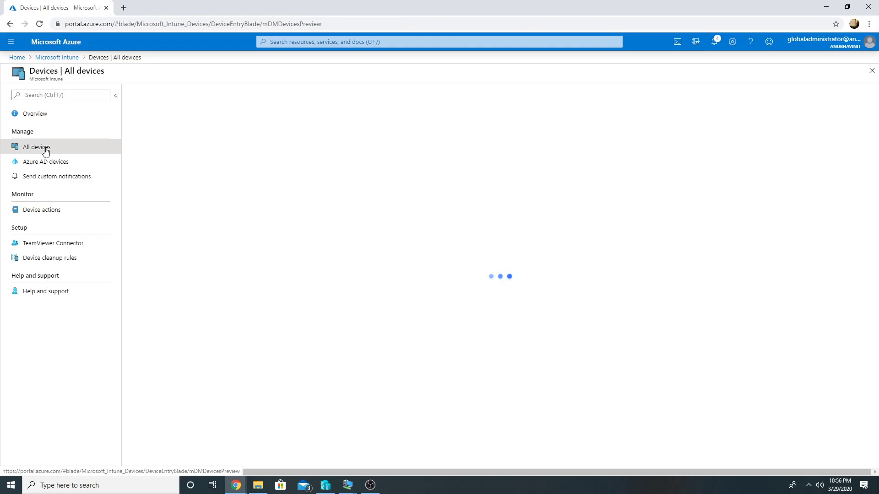
{"action": "left_click", "coordinate": [151, 165]}
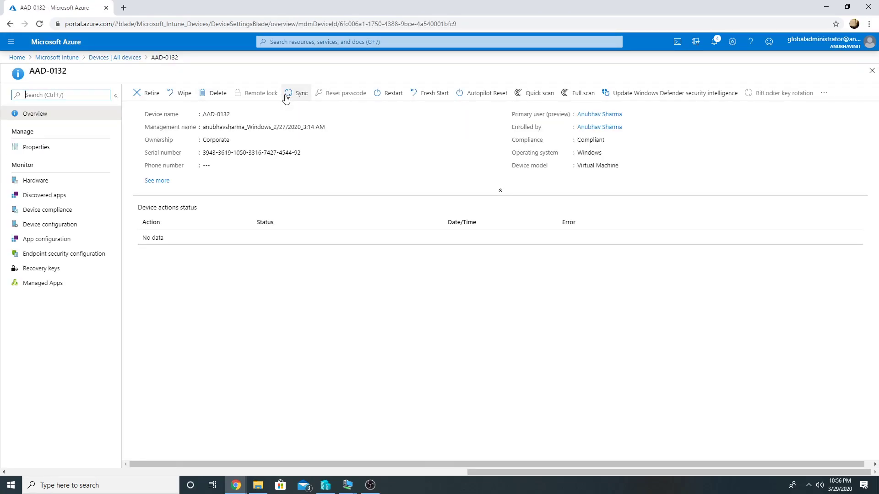
{"action": "left_click", "coordinate": [294, 93]}
{"action": "left_click", "coordinate": [146, 147]}
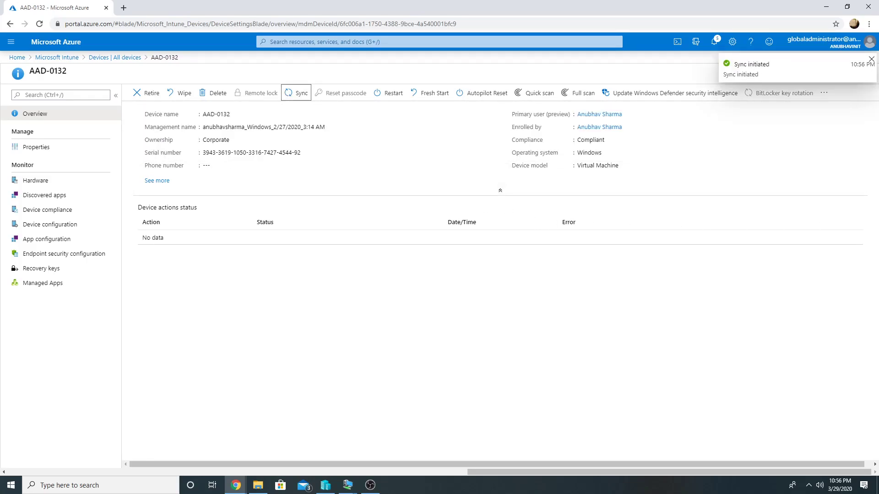
{"action": "key", "text": "alt+Tab"}
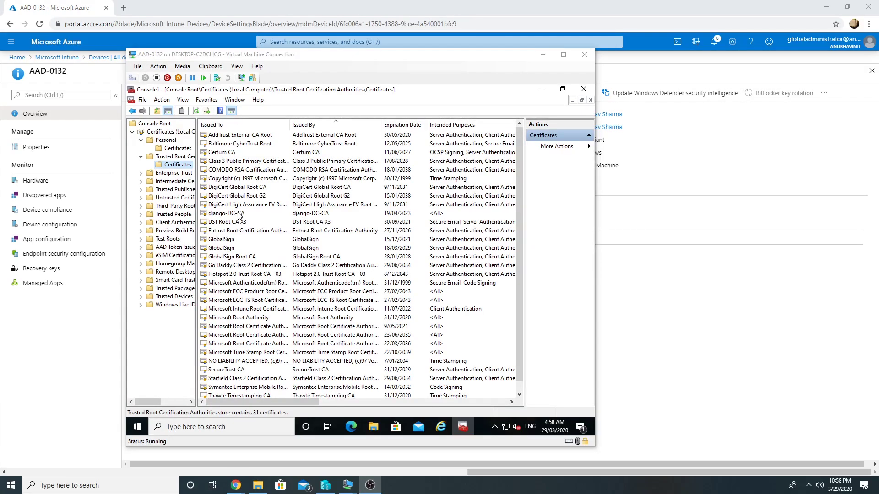
- Inspect the django-DC-CA certificate's Details and General information
{"action": "double_click", "coordinate": [240, 215]}
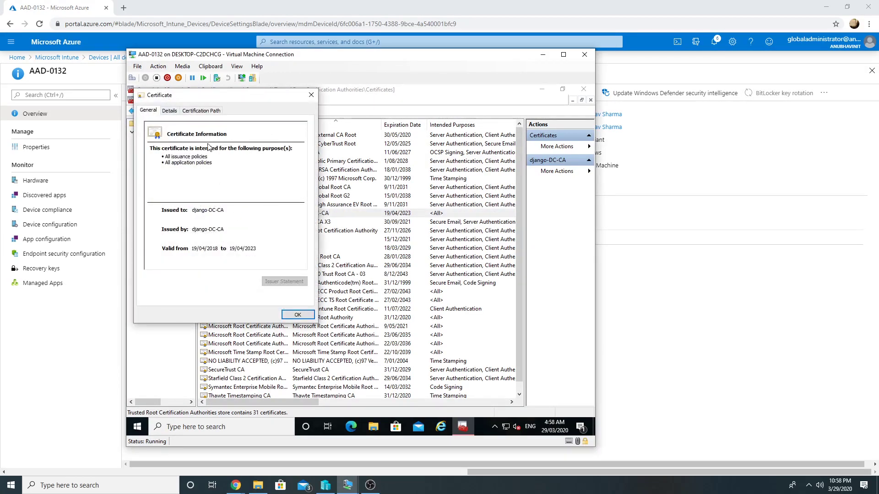
{"action": "left_click", "coordinate": [174, 111]}
{"action": "left_click", "coordinate": [157, 111]}
{"action": "left_click", "coordinate": [283, 314]}
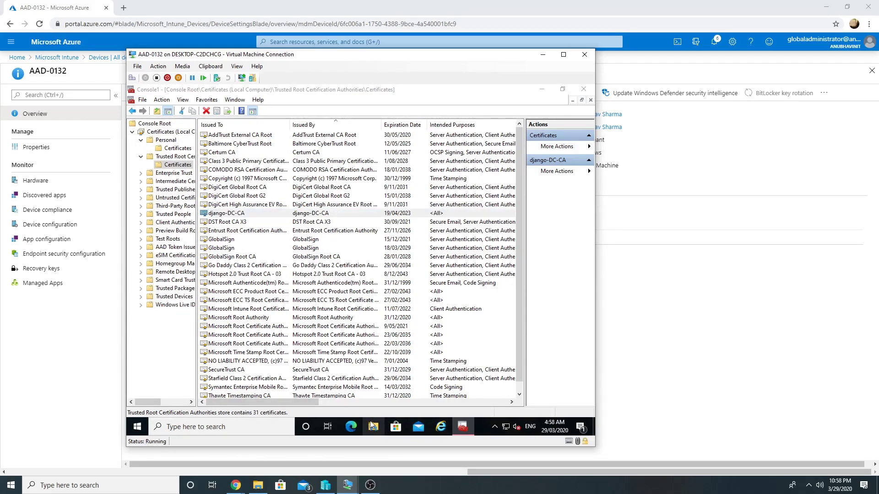
- Browse to the \\dc\c$ share in File Explorer on the VM
{"action": "left_click", "coordinate": [374, 427]}
{"action": "left_click", "coordinate": [255, 150]}
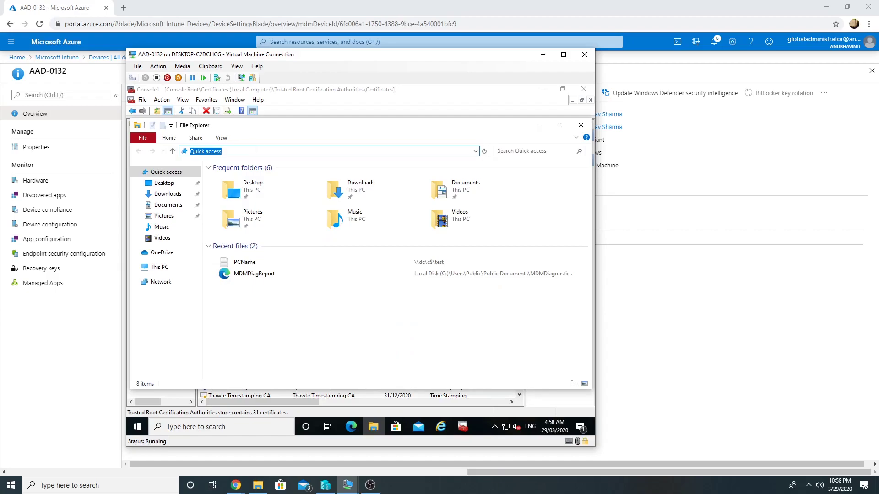
{"action": "type", "text": "\\dc\\"}
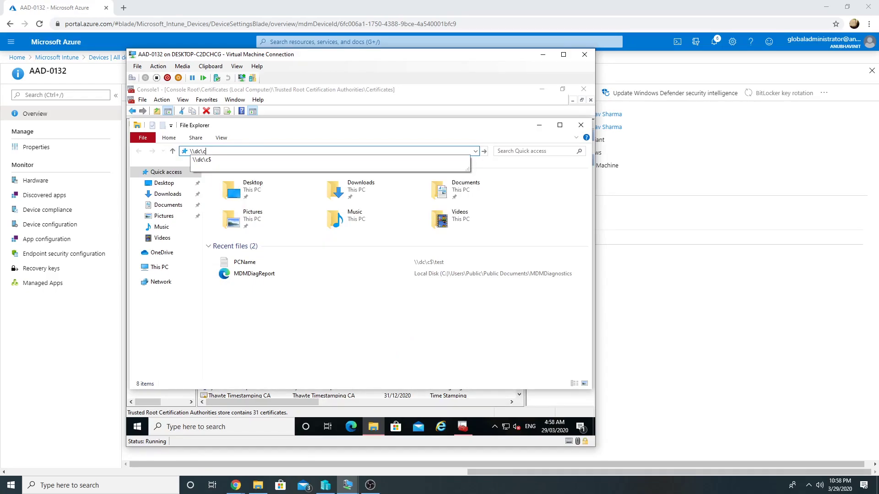
{"action": "type", "text": "c$"}
{"action": "key", "text": "Return"}
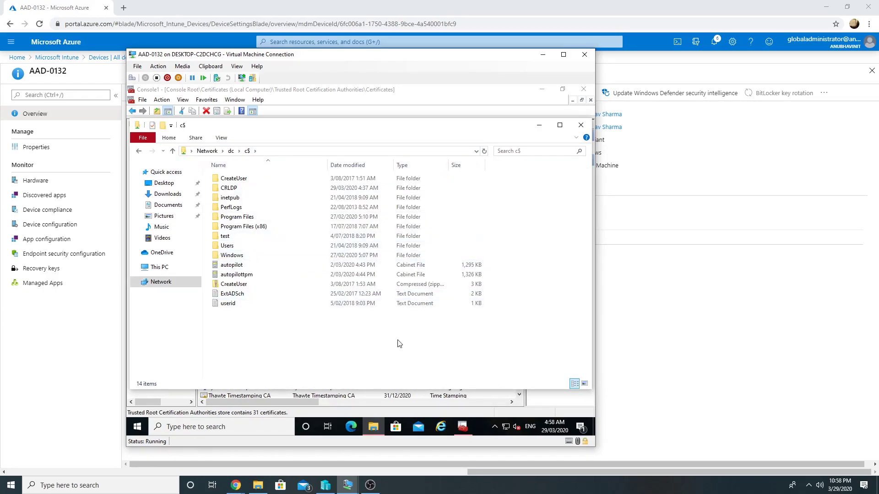
- Close File Explorer and the certificates console without saving settings
{"action": "left_click", "coordinate": [581, 125]}
{"action": "left_click", "coordinate": [587, 93]}
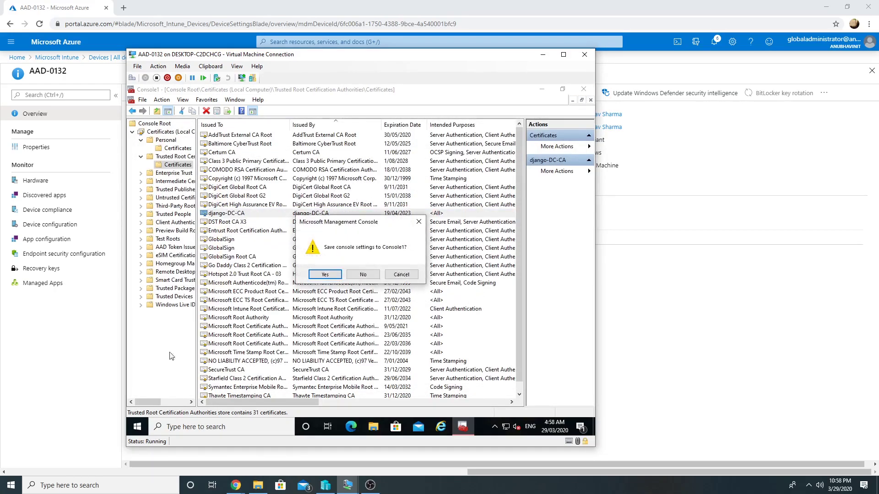
{"action": "left_click", "coordinate": [362, 277]}
{"action": "left_click", "coordinate": [142, 428]}
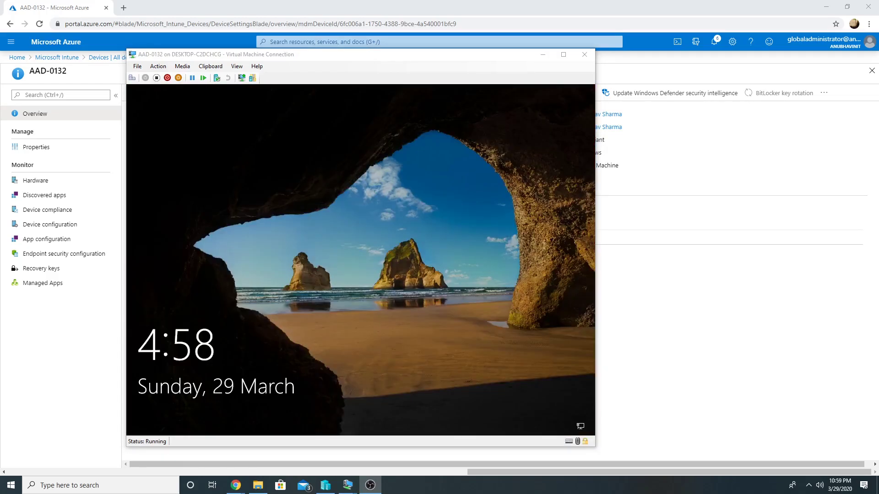
- Sign back into the VM with the account PIN
{"action": "left_click", "coordinate": [485, 335]}
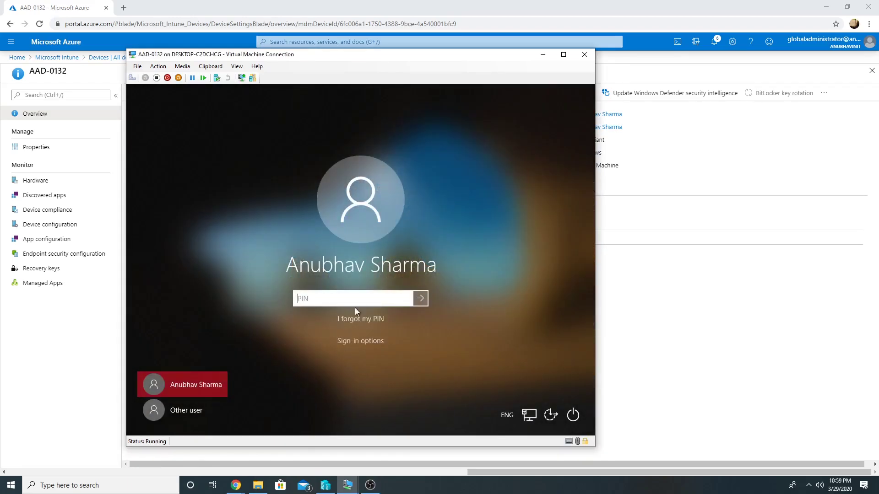
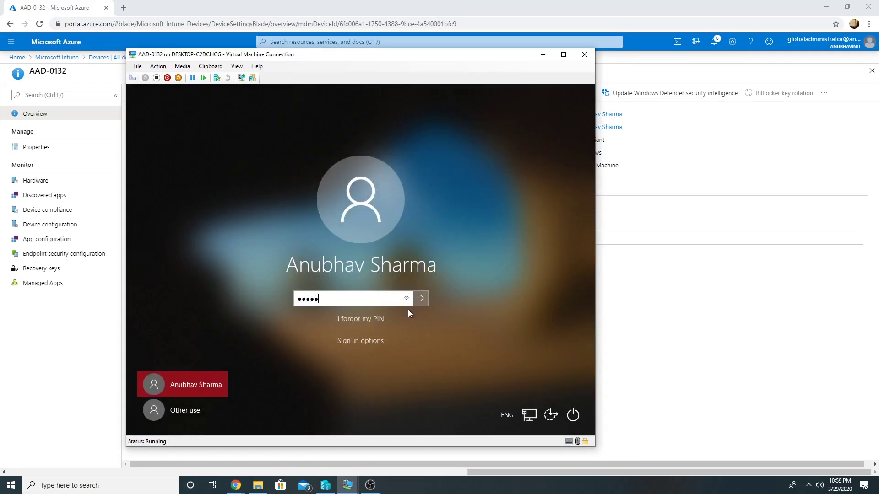
{"action": "key", "text": "Return"}
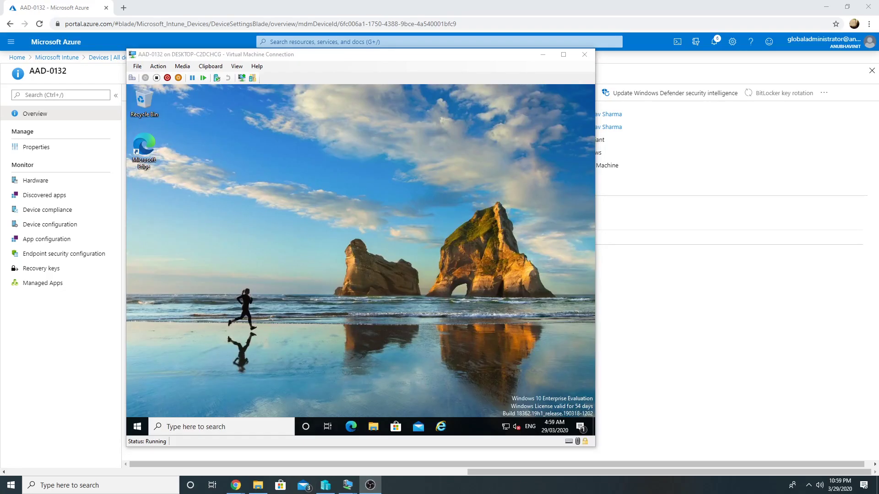
- Open the \\dc\c$ share in File Explorer, then close it
{"action": "left_click", "coordinate": [373, 427]}
{"action": "left_click", "coordinate": [270, 151]}
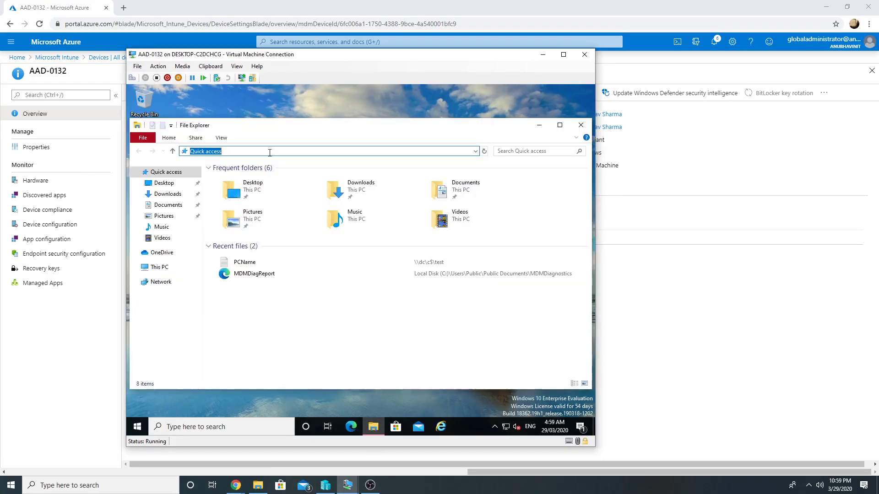
{"action": "type", "text": "\\\\dc\\c$"}
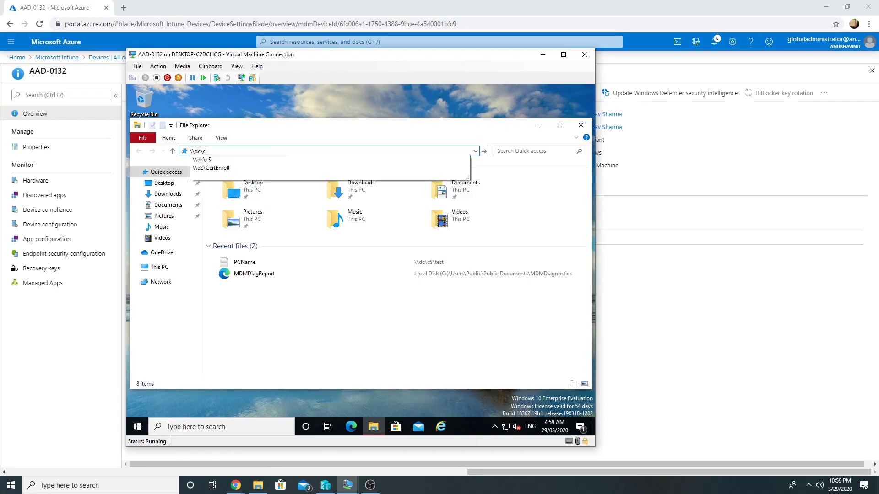
{"action": "key", "text": "Return"}
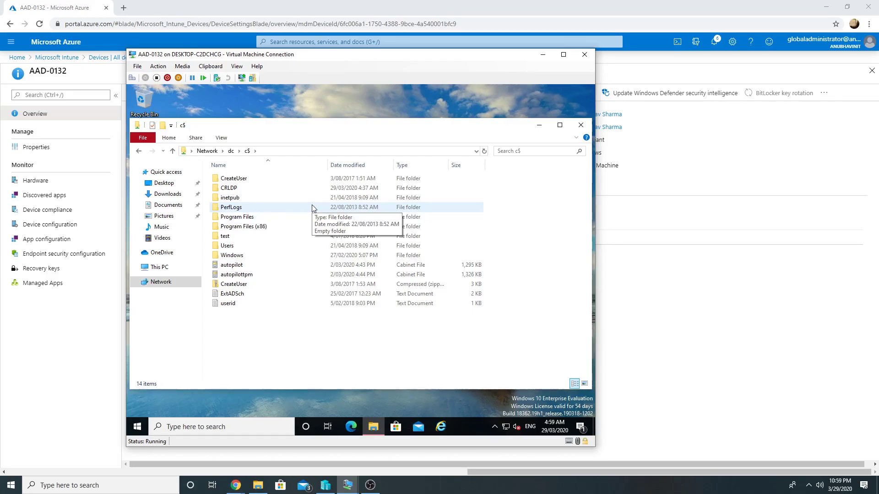
{"action": "key", "text": "alt+F4"}
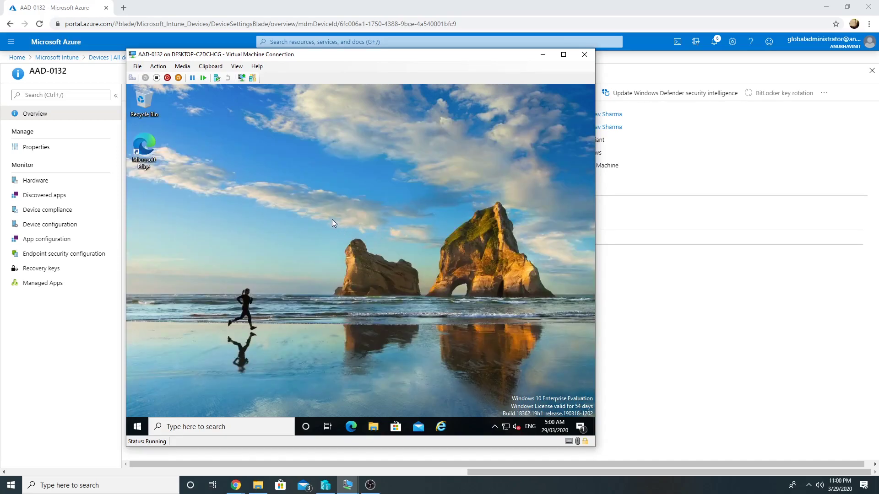
{"action": "left_click_drag", "start_coordinate": [303, 164], "coordinate": [531, 325]}
{"action": "key", "text": "alt+Tab"}
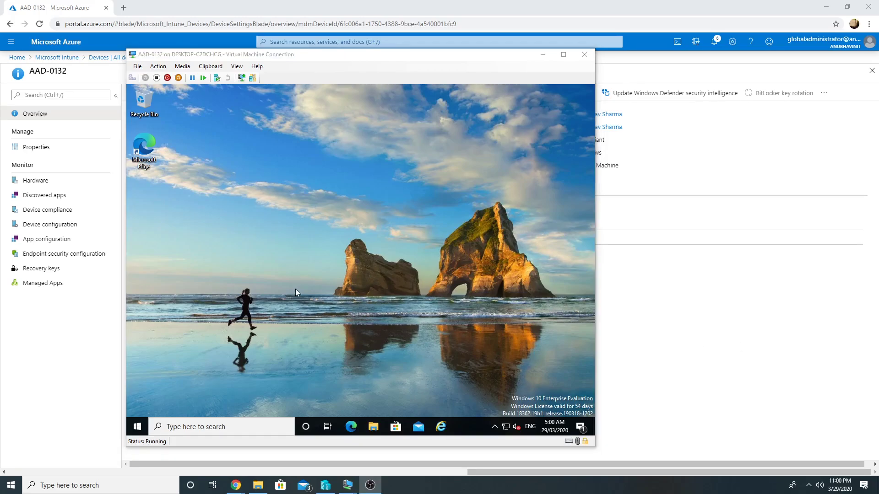